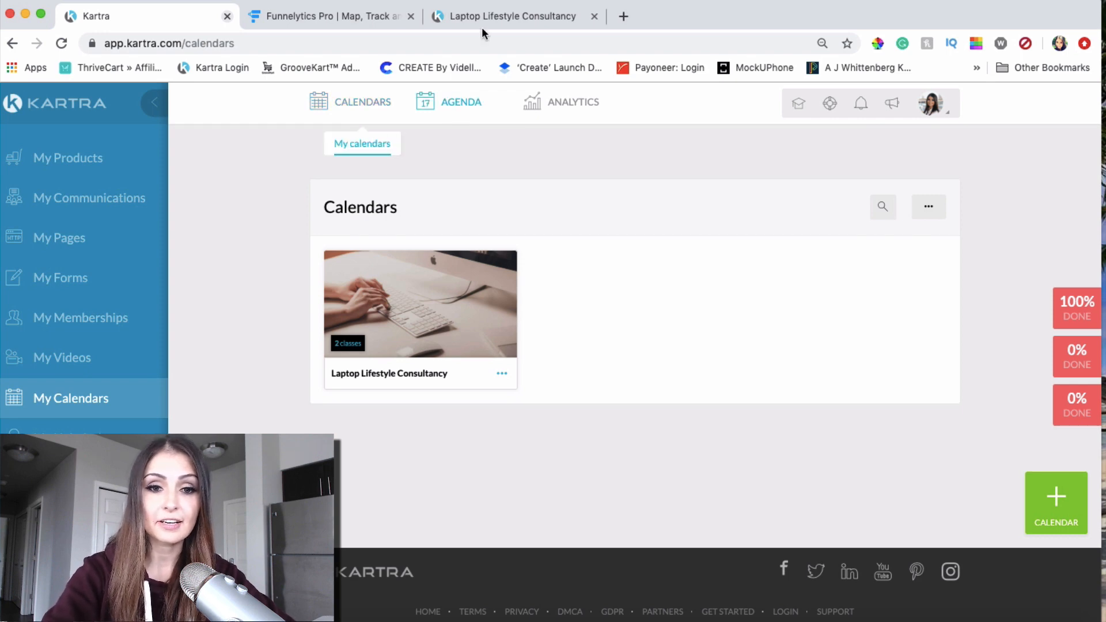
Step: Switch to the public Laptop Lifestyle Consultancy calendar page and examine its banner and the descriptions of the offered classes
{"action": "left_click", "coordinate": [466, 15]}
{"action": "scroll", "coordinate": [510, 457], "scroll_direction": "down", "scroll_amount": 1}
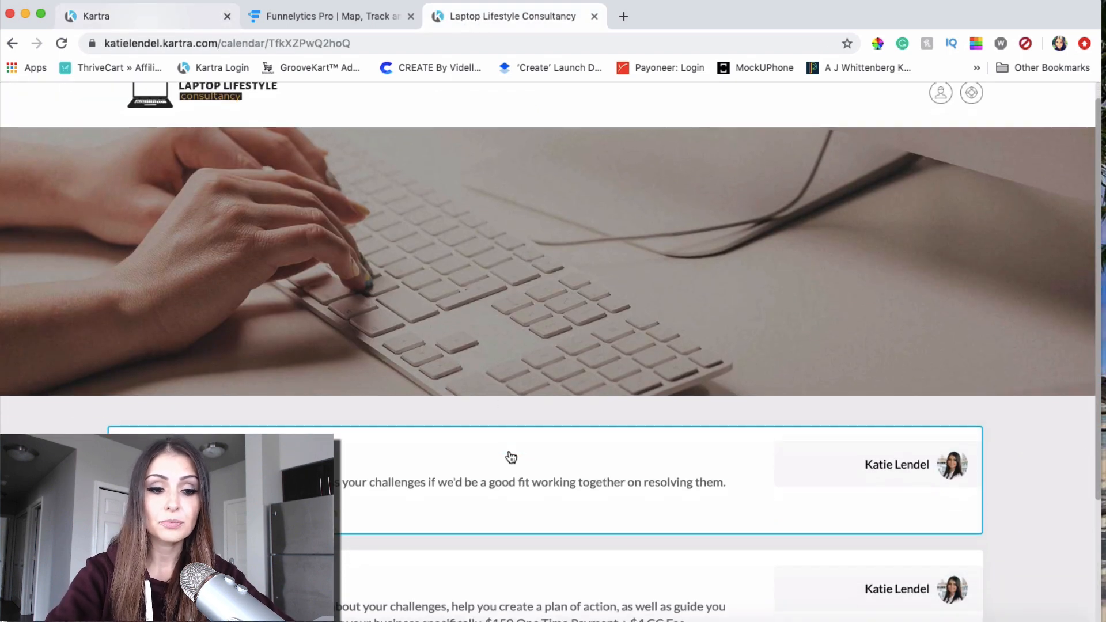
{"action": "scroll", "coordinate": [509, 455], "scroll_direction": "up", "scroll_amount": 1}
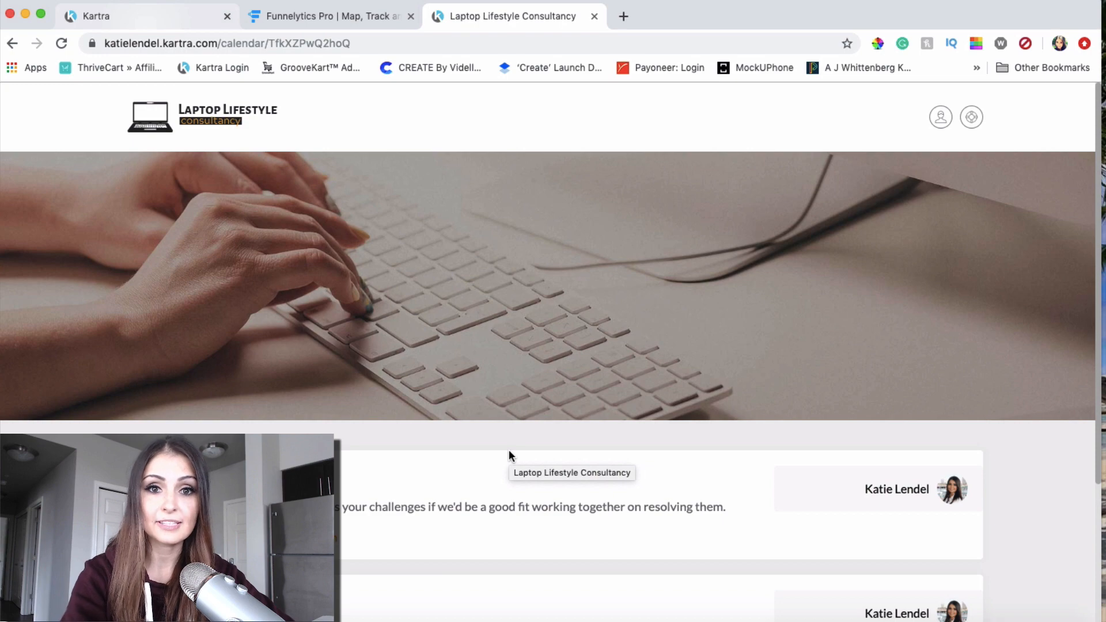
{"action": "scroll", "coordinate": [278, 323], "scroll_direction": "down", "scroll_amount": 1}
{"action": "scroll", "coordinate": [278, 323], "scroll_direction": "up", "scroll_amount": 1}
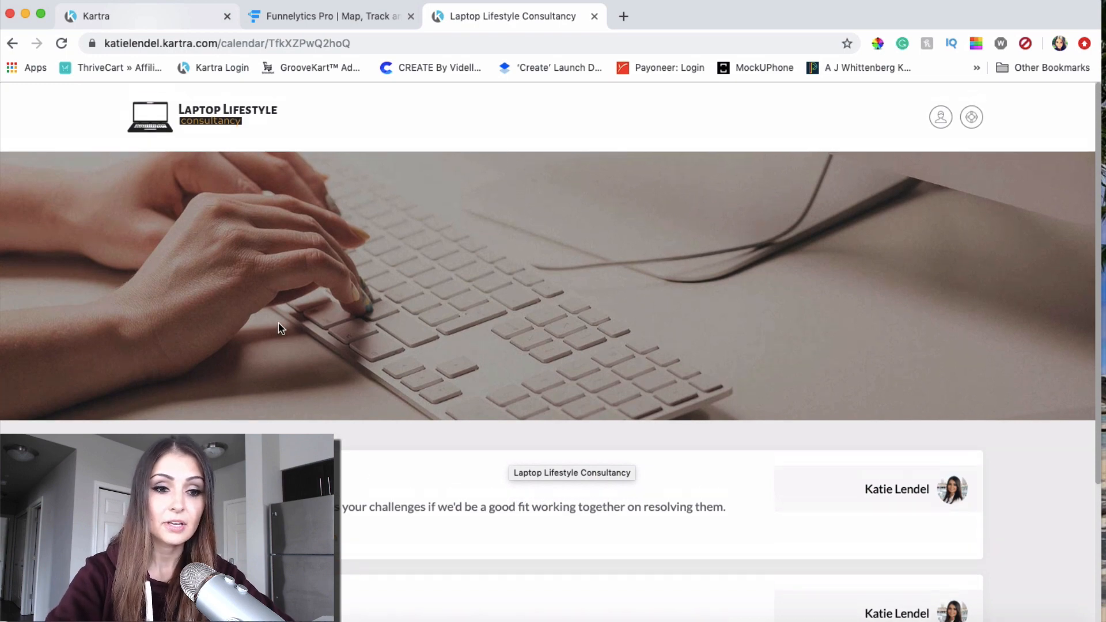
{"action": "scroll", "coordinate": [278, 325], "scroll_direction": "down", "scroll_amount": 3}
{"action": "scroll", "coordinate": [610, 244], "scroll_direction": "up", "scroll_amount": 1}
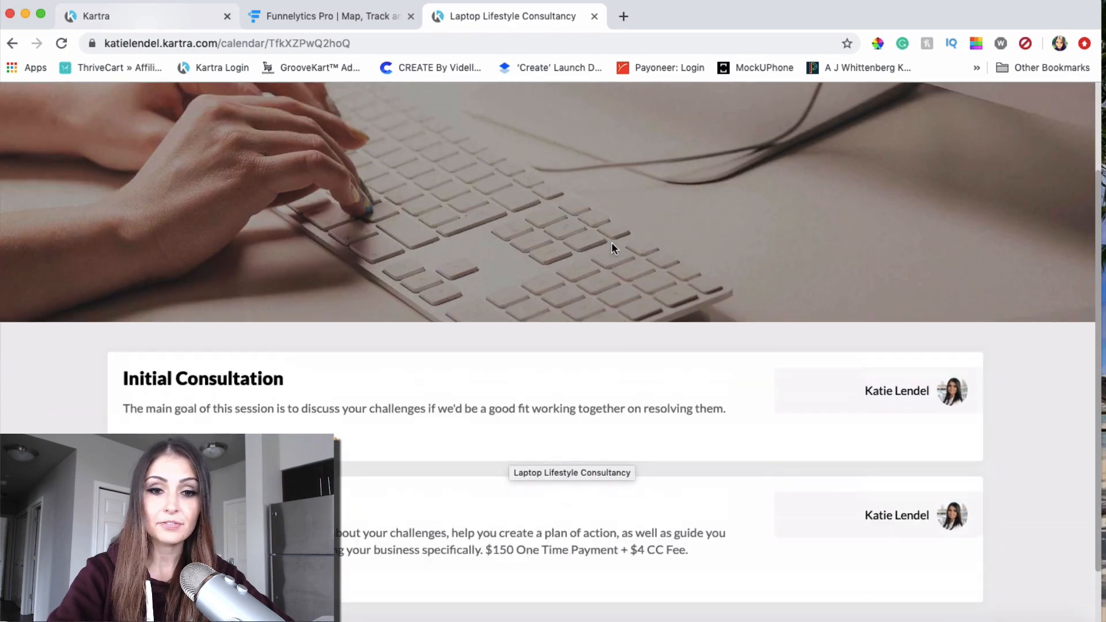
{"action": "scroll", "coordinate": [576, 246], "scroll_direction": "up", "scroll_amount": 2}
{"action": "scroll", "coordinate": [460, 311], "scroll_direction": "down", "scroll_amount": 3}
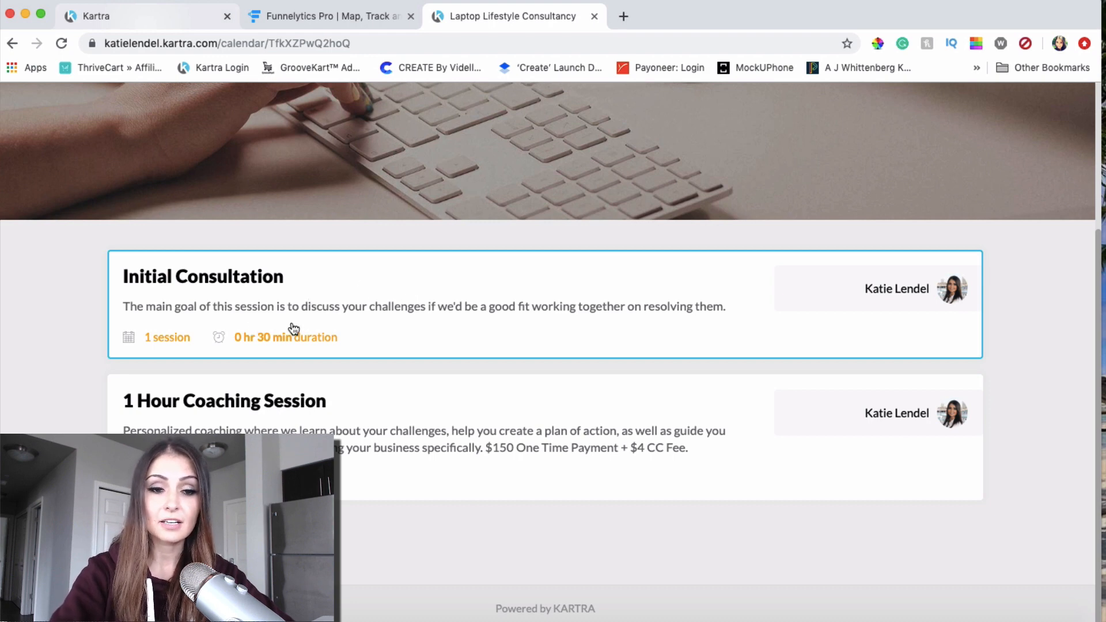
Step: Open the Initial Consultation class and examine its available time slots for the first two weeks of October 2019
{"action": "left_click", "coordinate": [339, 314]}
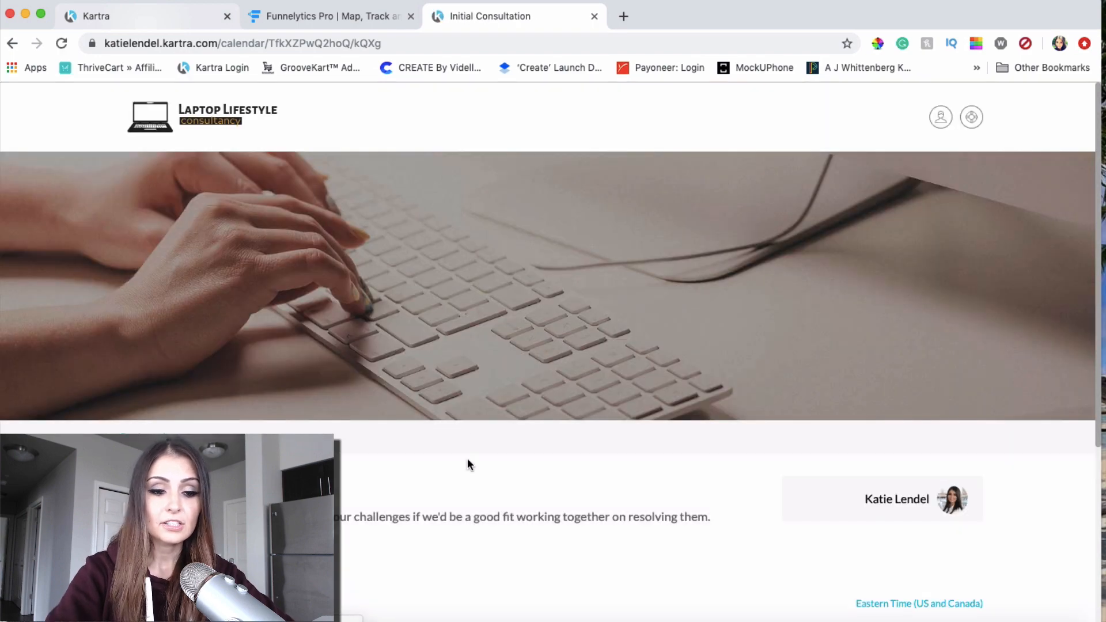
{"action": "scroll", "coordinate": [467, 459], "scroll_direction": "down", "scroll_amount": 5}
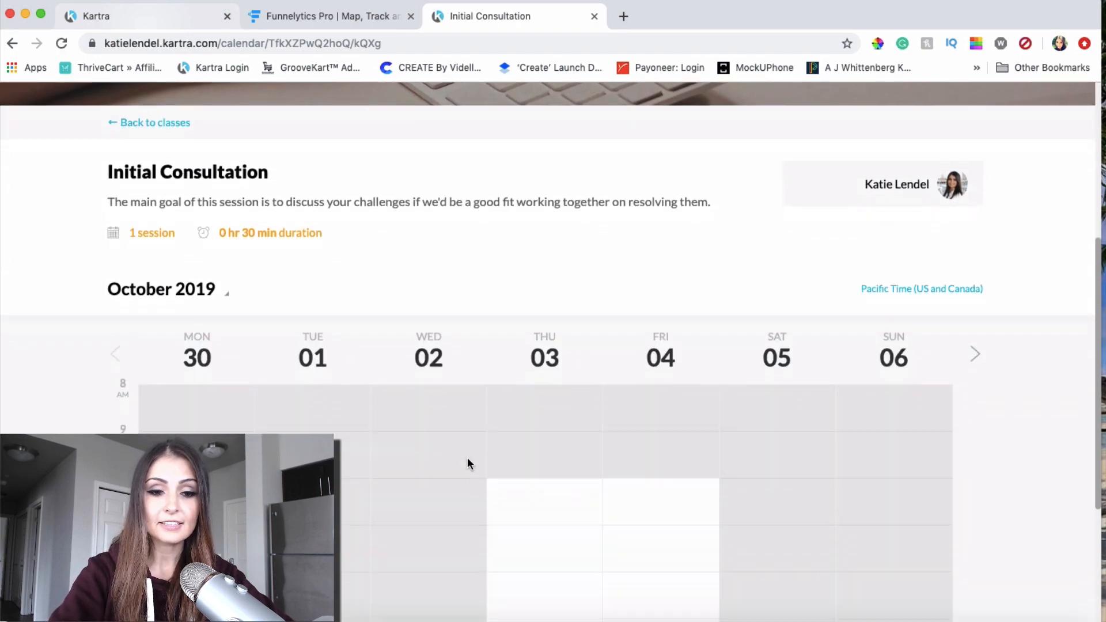
{"action": "left_click", "coordinate": [443, 385]}
{"action": "scroll", "coordinate": [444, 385], "scroll_direction": "down", "scroll_amount": 4}
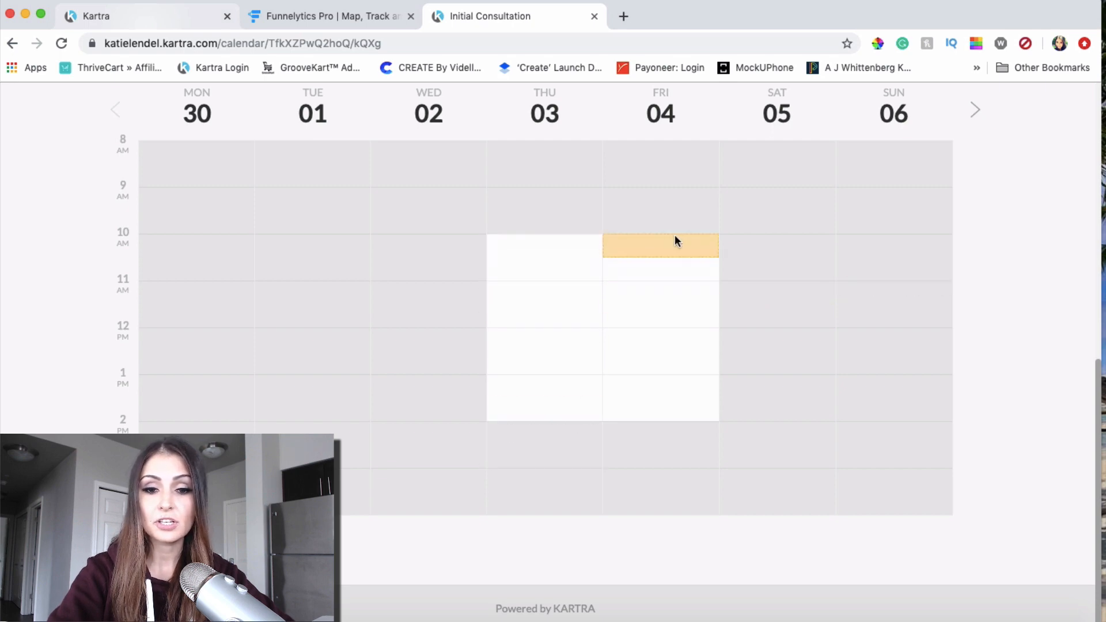
{"action": "scroll", "coordinate": [675, 237], "scroll_direction": "up", "scroll_amount": 3}
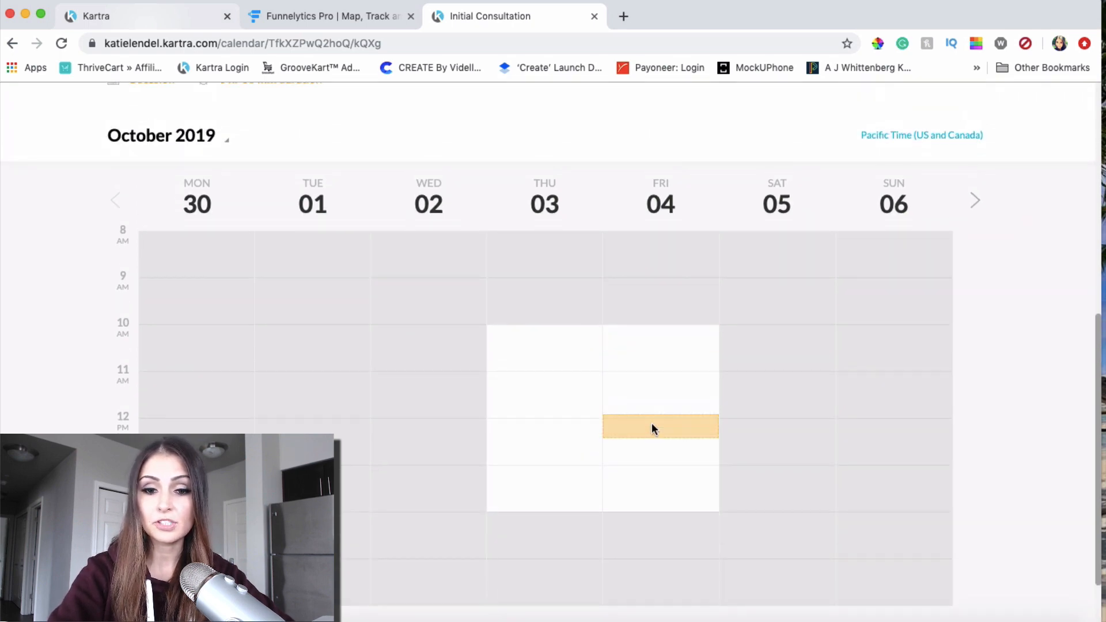
{"action": "left_click", "coordinate": [973, 205]}
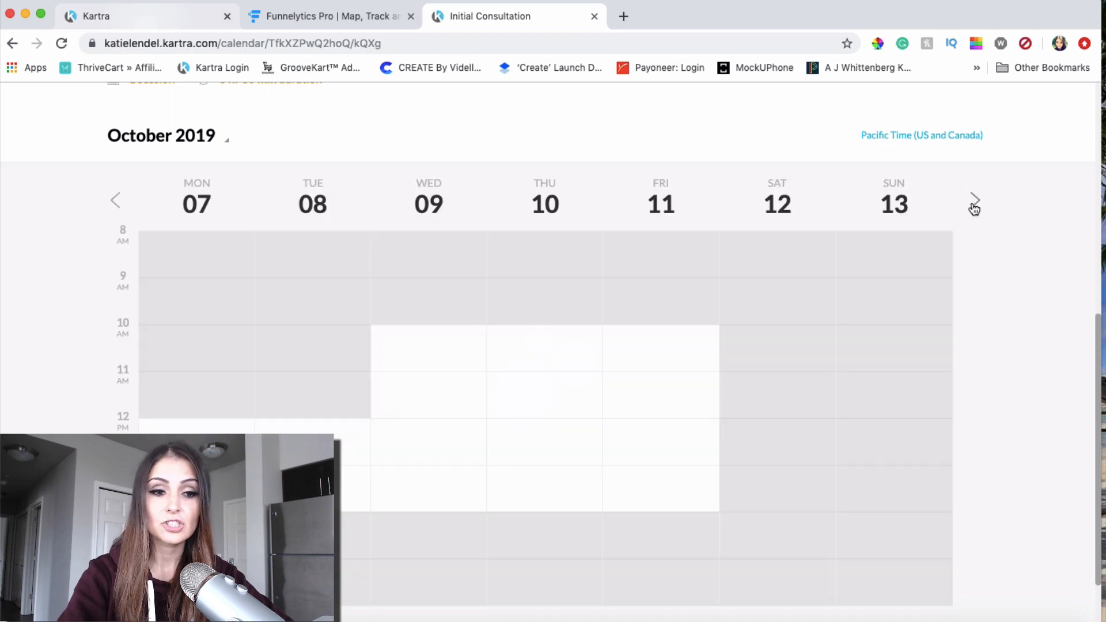
{"action": "scroll", "coordinate": [973, 208], "scroll_direction": "down", "scroll_amount": 2}
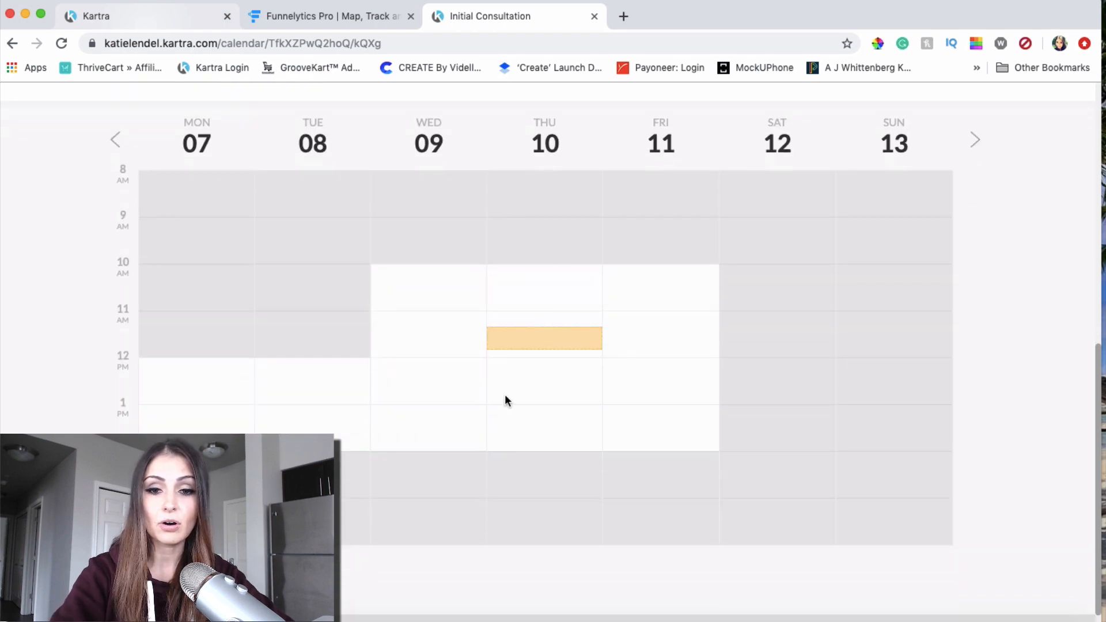
{"action": "scroll", "coordinate": [505, 413], "scroll_direction": "up", "scroll_amount": 4}
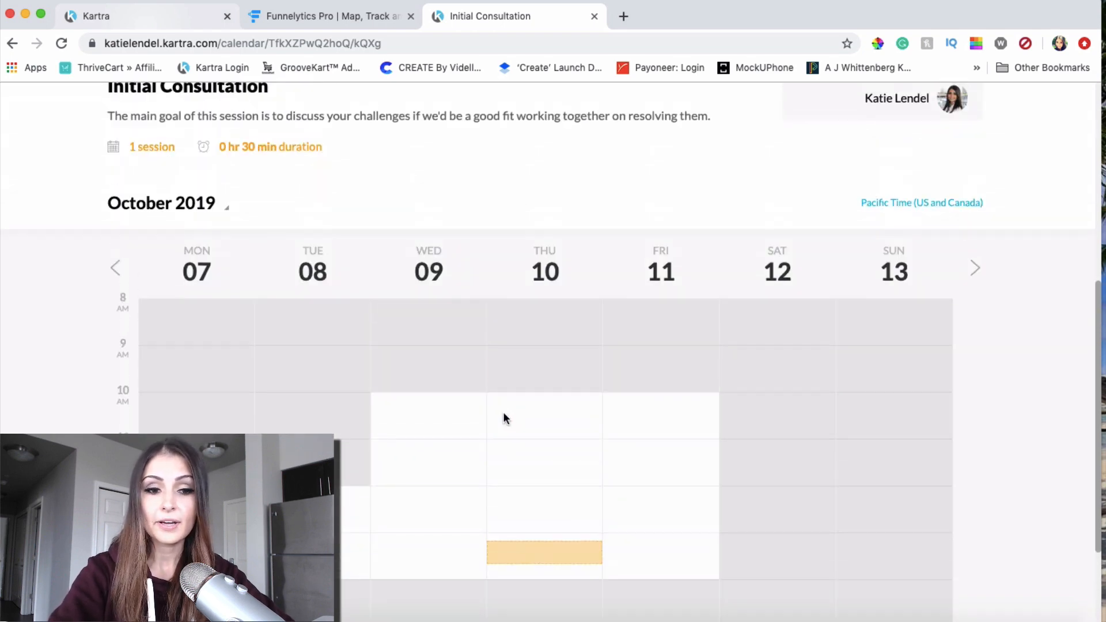
{"action": "left_click", "coordinate": [115, 268]}
{"action": "scroll", "coordinate": [262, 245], "scroll_direction": "down", "scroll_amount": 3}
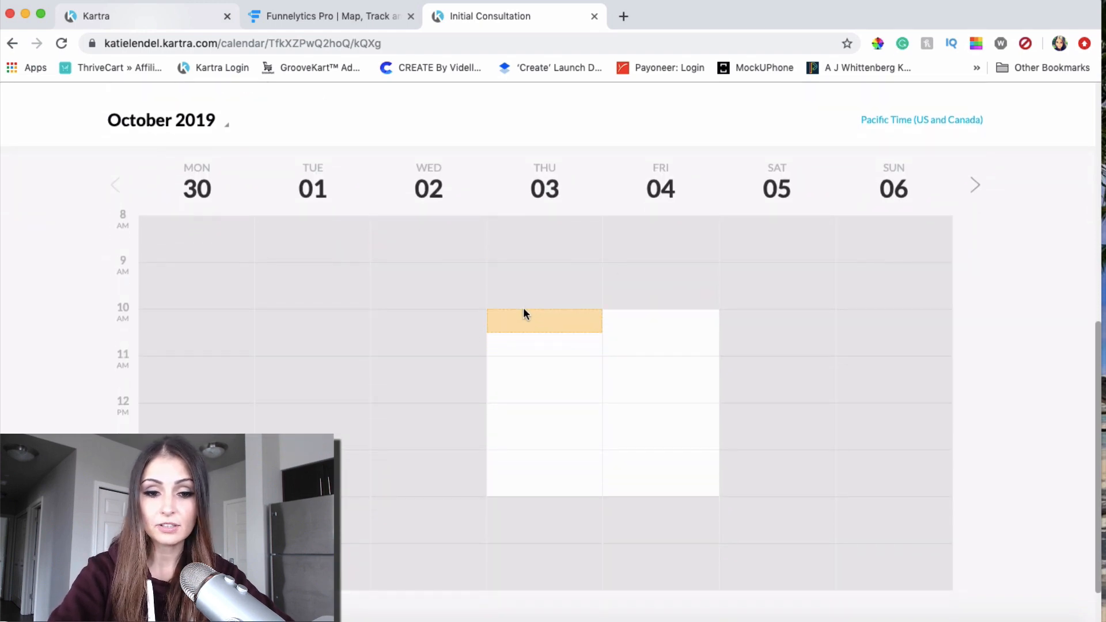
Step: Select the 10:00 am - 10:30 am slot on Thursday 3 October, review its booking form, and close the form without submitting
{"action": "left_click", "coordinate": [523, 317]}
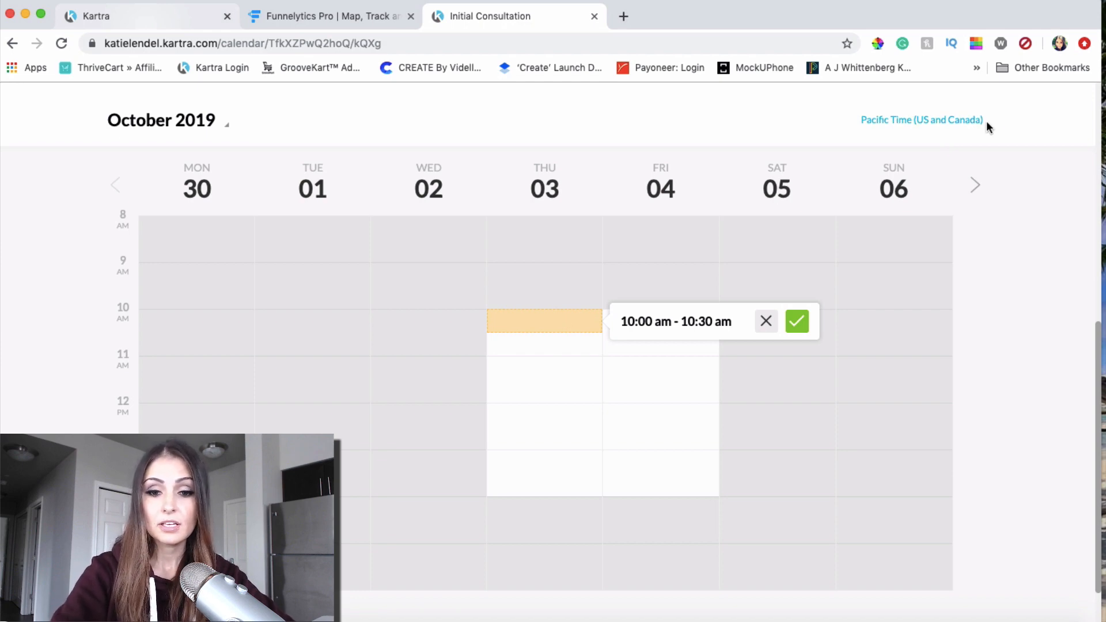
{"action": "left_click", "coordinate": [797, 321]}
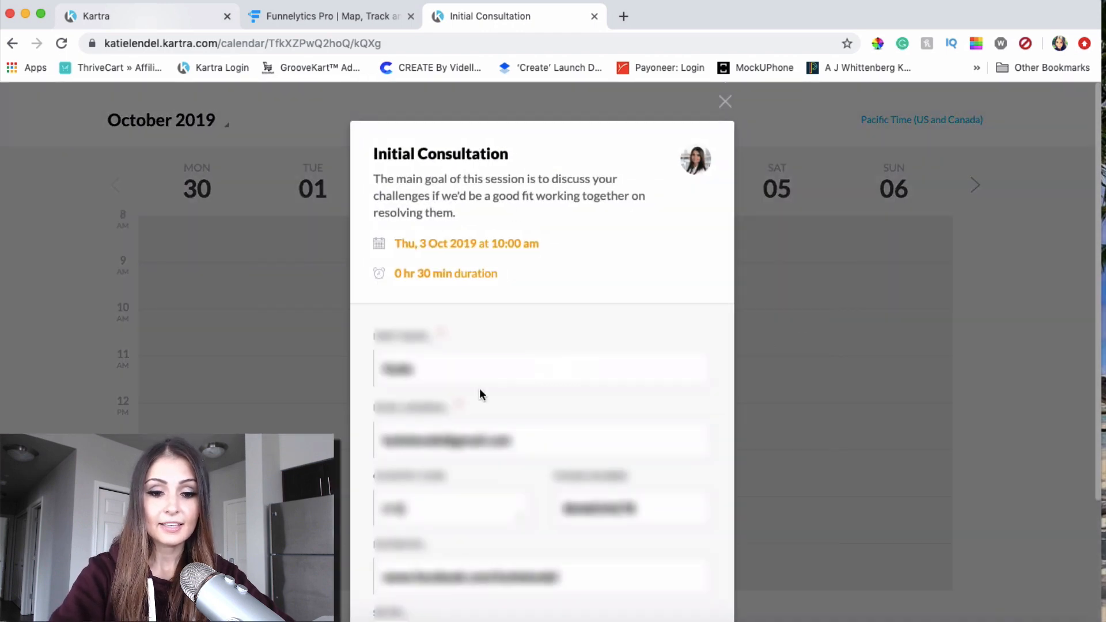
{"action": "scroll", "coordinate": [479, 392], "scroll_direction": "down", "scroll_amount": 3}
{"action": "scroll", "coordinate": [480, 388], "scroll_direction": "up", "scroll_amount": 3}
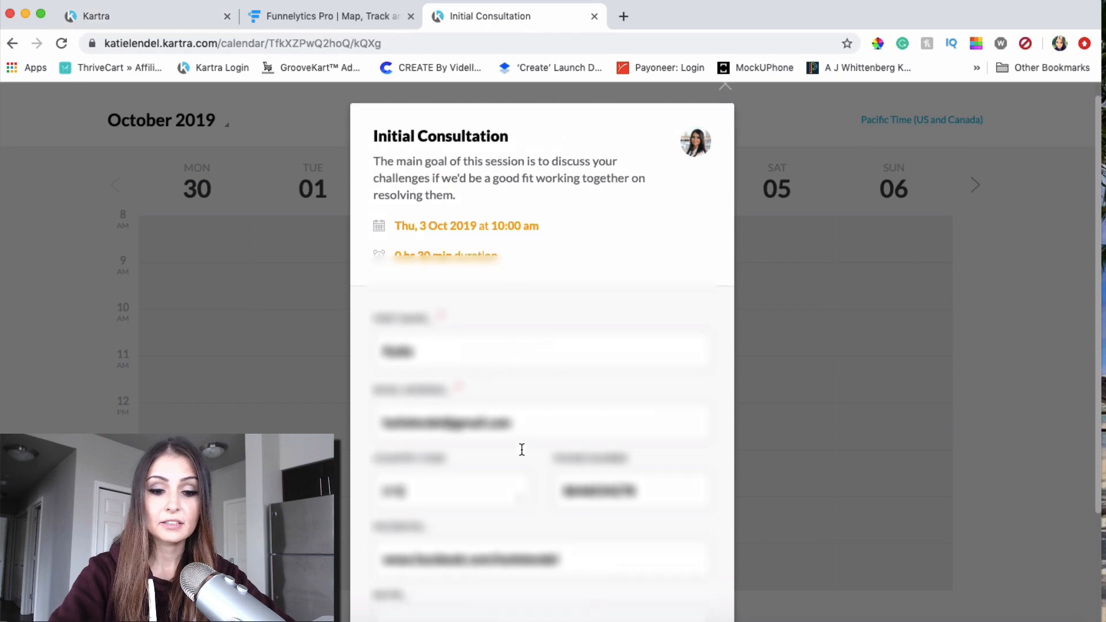
{"action": "scroll", "coordinate": [522, 450], "scroll_direction": "down", "scroll_amount": 3}
{"action": "scroll", "coordinate": [538, 571], "scroll_direction": "up", "scroll_amount": 1}
{"action": "scroll", "coordinate": [503, 244], "scroll_direction": "down", "scroll_amount": 1}
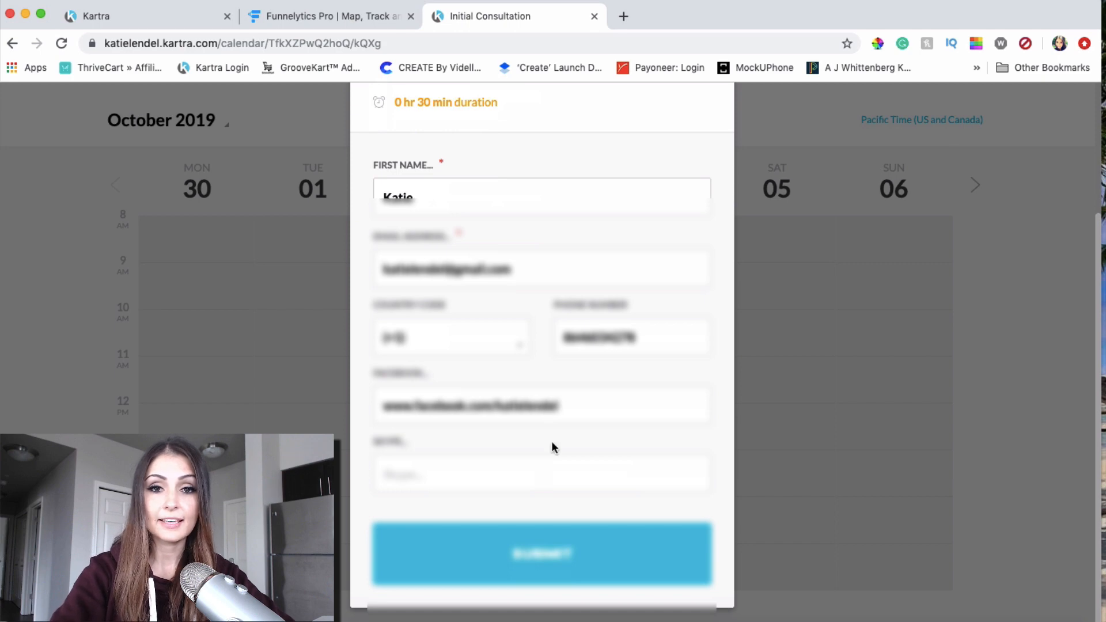
{"action": "scroll", "coordinate": [551, 447], "scroll_direction": "up", "scroll_amount": 3}
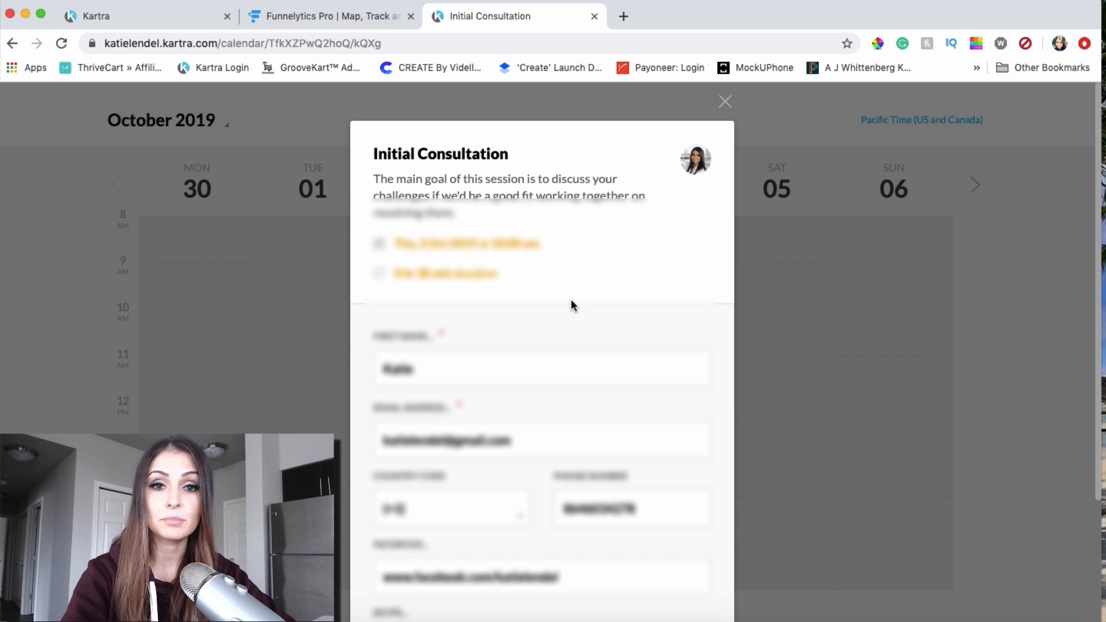
{"action": "left_click", "coordinate": [725, 103]}
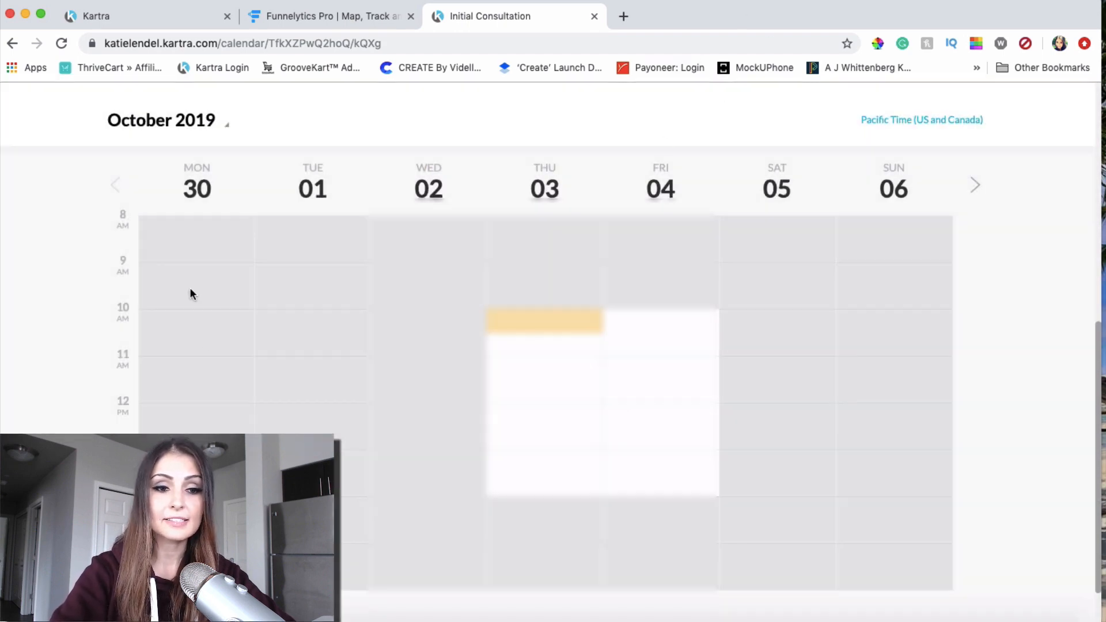
Step: Go back to the class list and open the 1 Hour Coaching Session to examine its description and available time slots
{"action": "scroll", "coordinate": [191, 294], "scroll_direction": "up", "scroll_amount": 7}
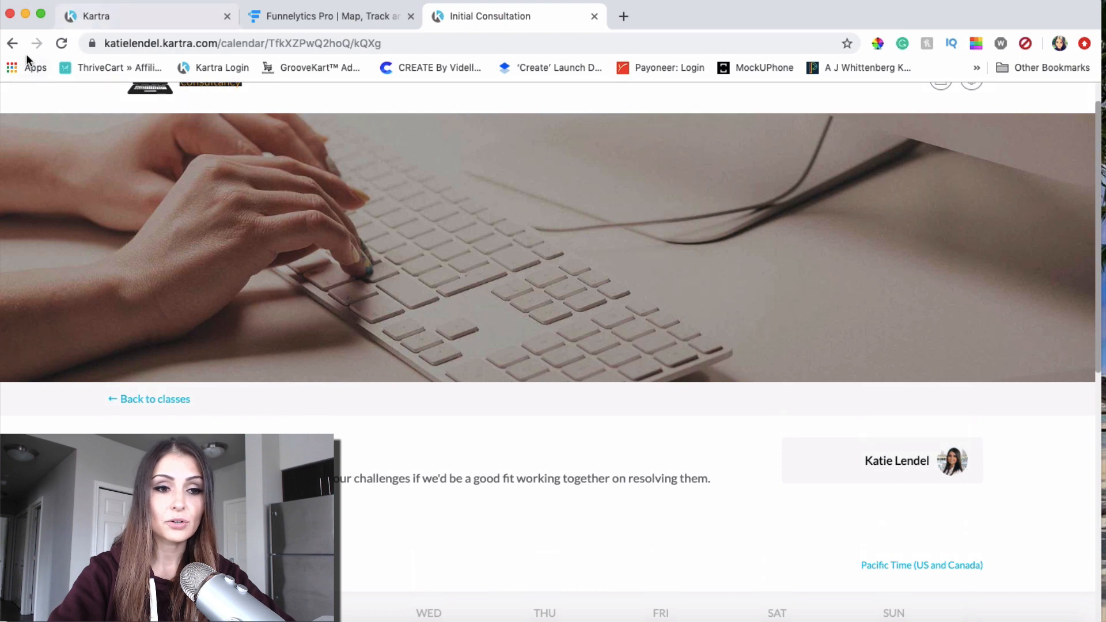
{"action": "left_click", "coordinate": [12, 43]}
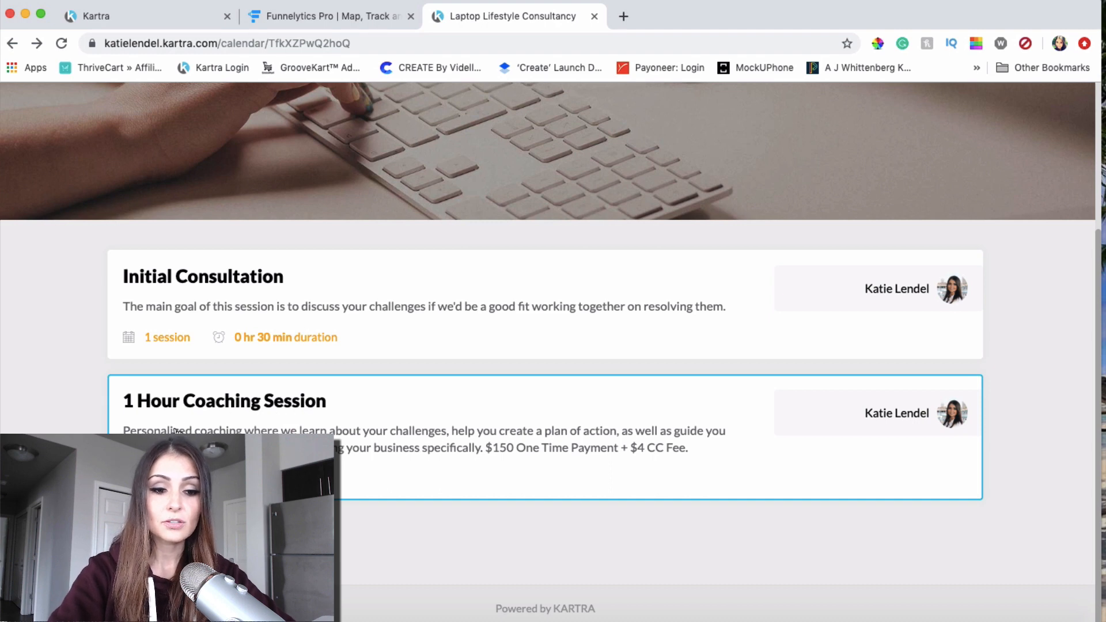
{"action": "left_click", "coordinate": [461, 406]}
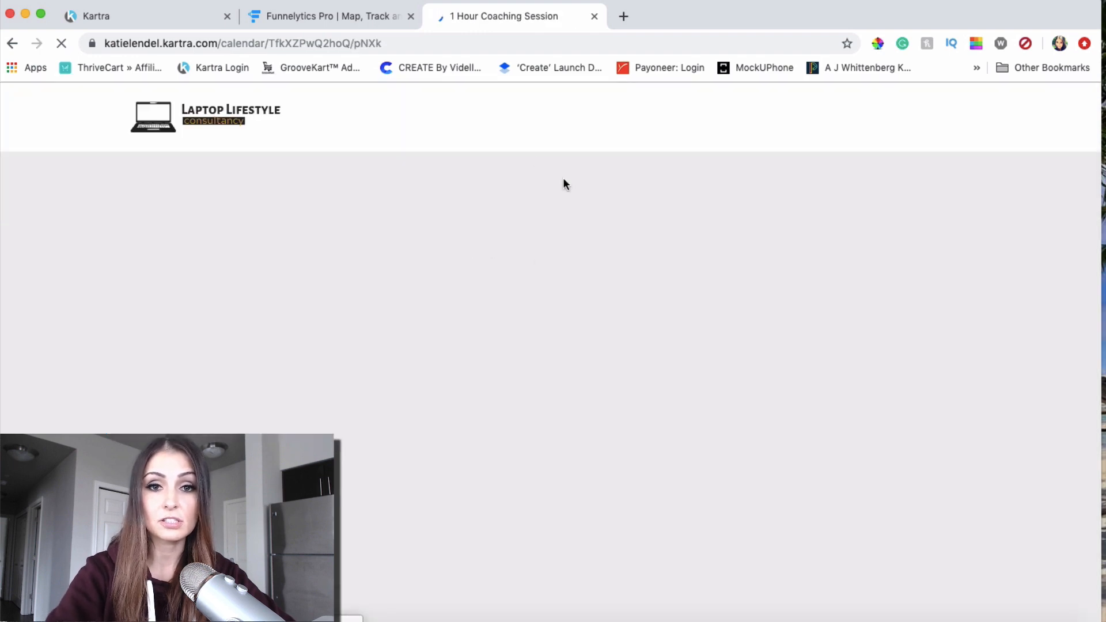
{"action": "scroll", "coordinate": [370, 357], "scroll_direction": "down", "scroll_amount": 4}
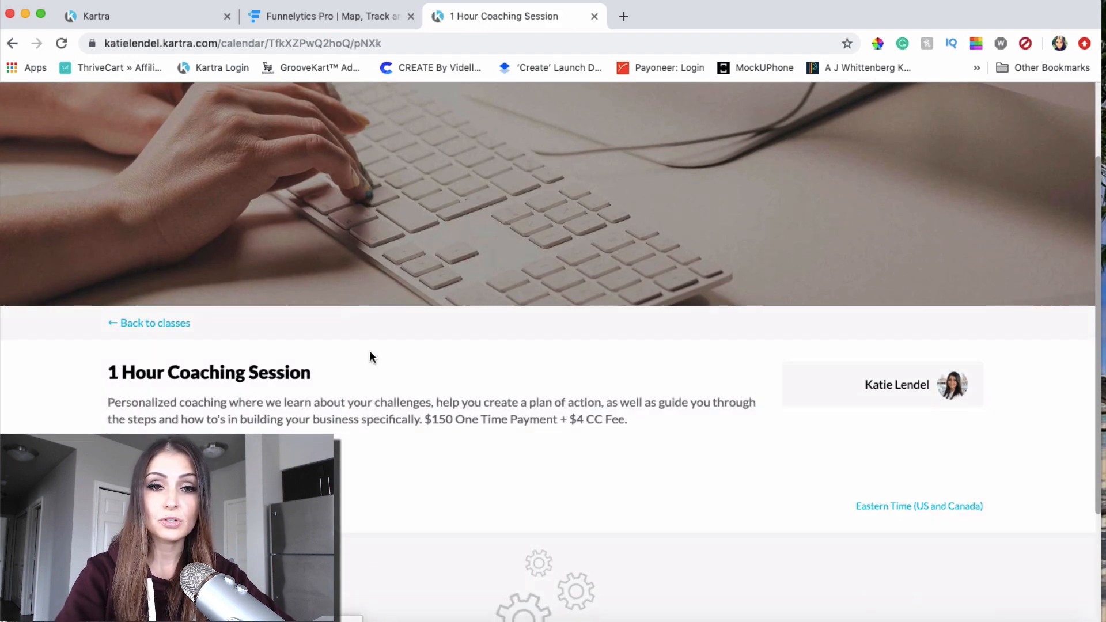
{"action": "scroll", "coordinate": [371, 357], "scroll_direction": "up", "scroll_amount": 1}
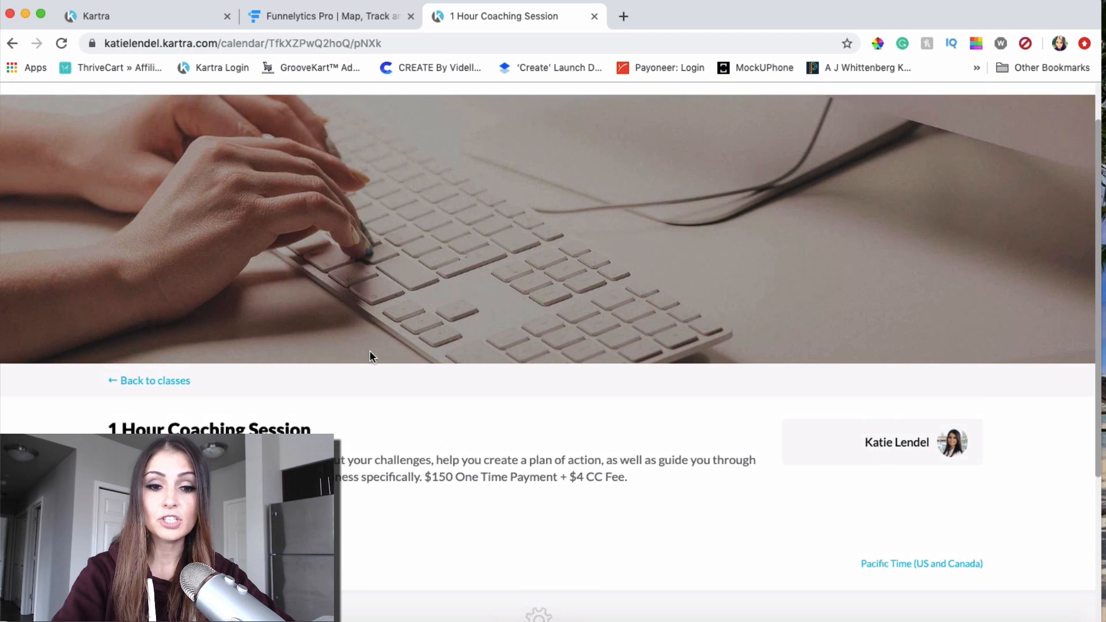
{"action": "scroll", "coordinate": [371, 357], "scroll_direction": "down", "scroll_amount": 1}
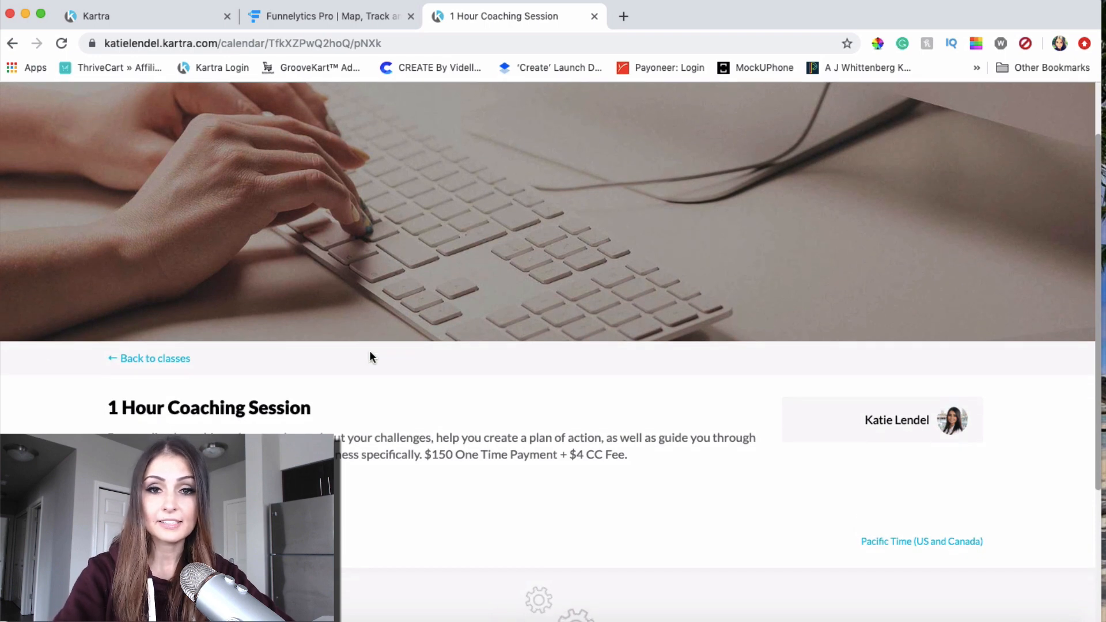
{"action": "scroll", "coordinate": [372, 451], "scroll_direction": "down", "scroll_amount": 5}
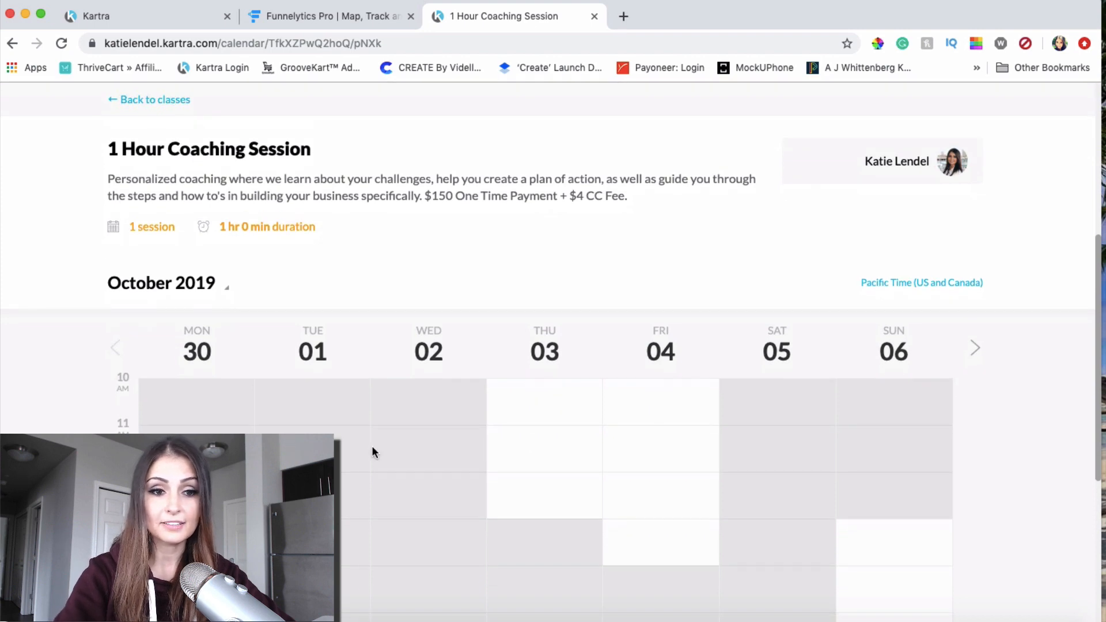
{"action": "scroll", "coordinate": [329, 337], "scroll_direction": "up", "scroll_amount": 2}
{"action": "scroll", "coordinate": [329, 337], "scroll_direction": "down", "scroll_amount": 4}
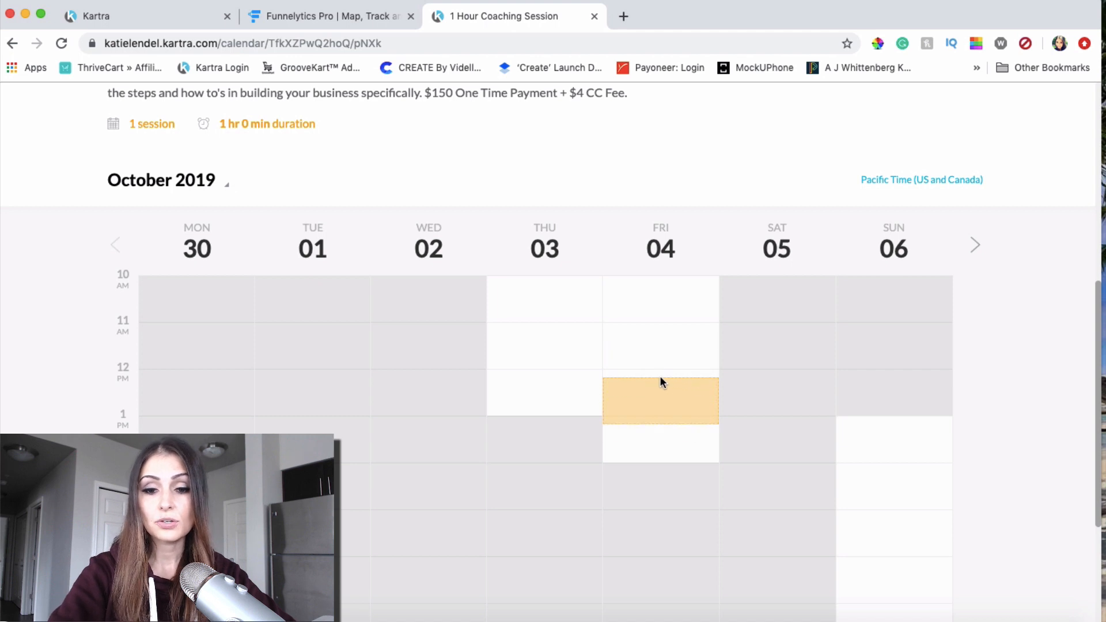
Step: Select the 13:00 - 14:00 coaching slot on Sunday 6 October and submit its prefilled contact form to reach the checkout cart
{"action": "left_click", "coordinate": [884, 421]}
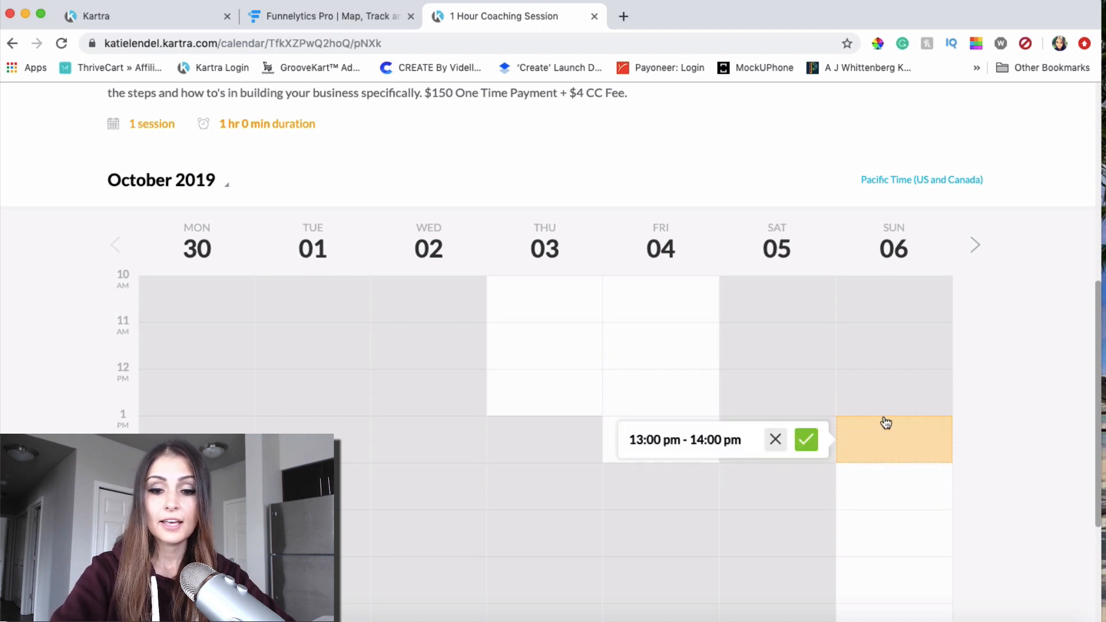
{"action": "left_click", "coordinate": [807, 441]}
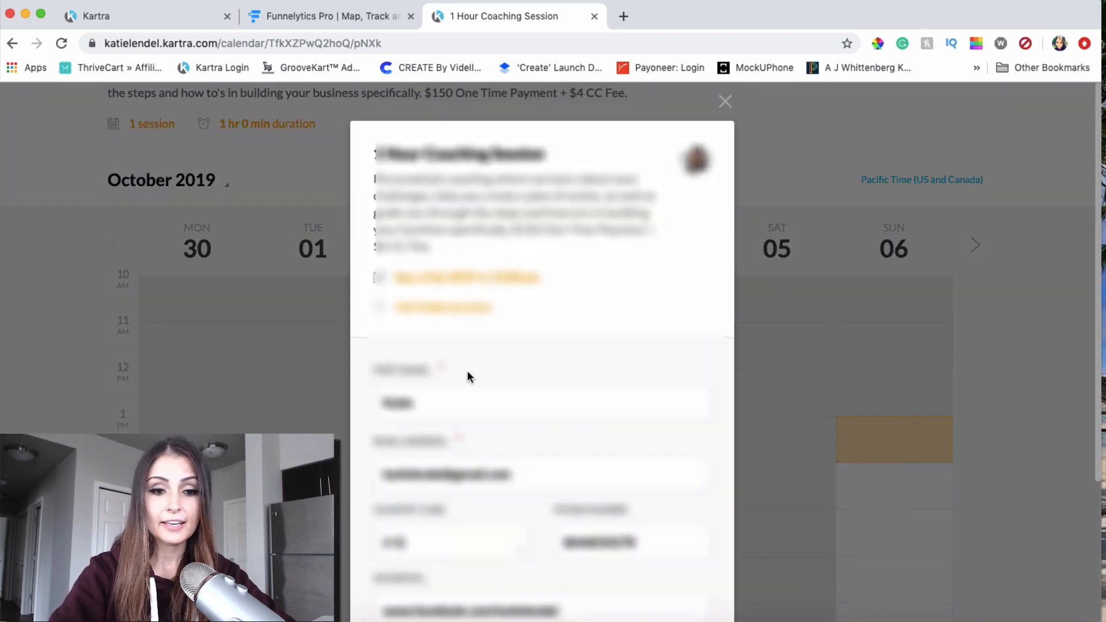
{"action": "scroll", "coordinate": [468, 374], "scroll_direction": "down", "scroll_amount": 5}
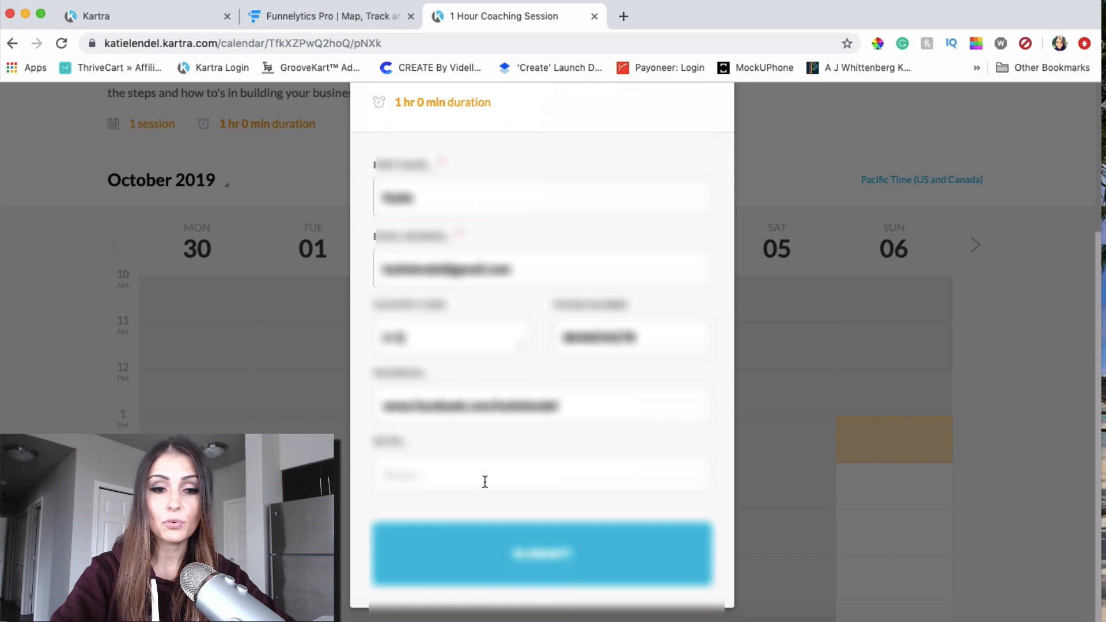
{"action": "scroll", "coordinate": [483, 481], "scroll_direction": "up", "scroll_amount": 3}
{"action": "scroll", "coordinate": [484, 482], "scroll_direction": "down", "scroll_amount": 3}
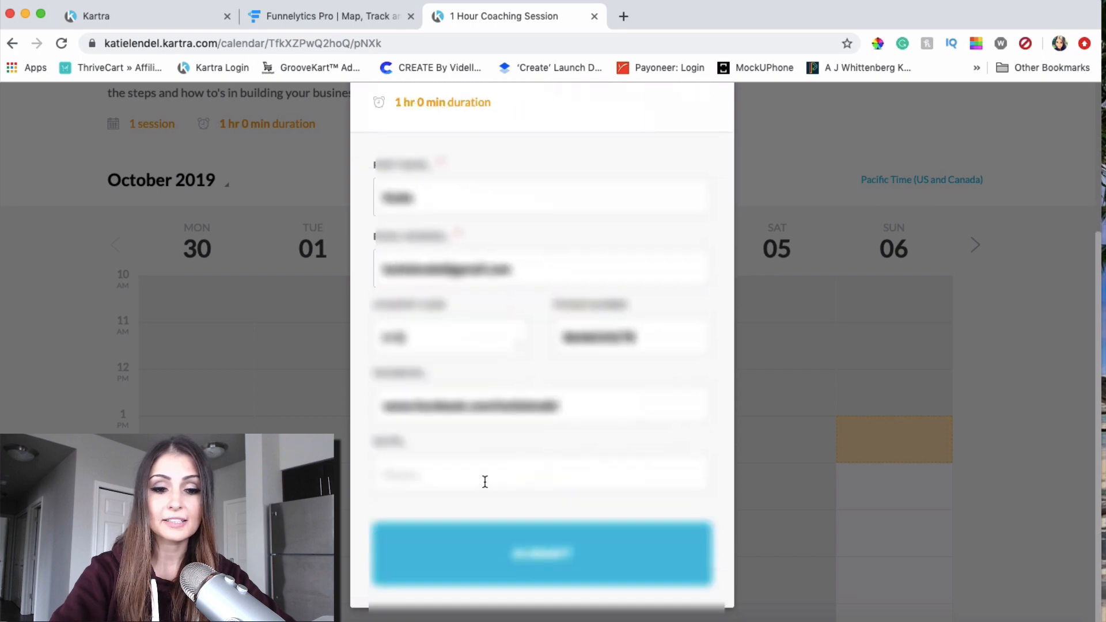
{"action": "left_click", "coordinate": [563, 572]}
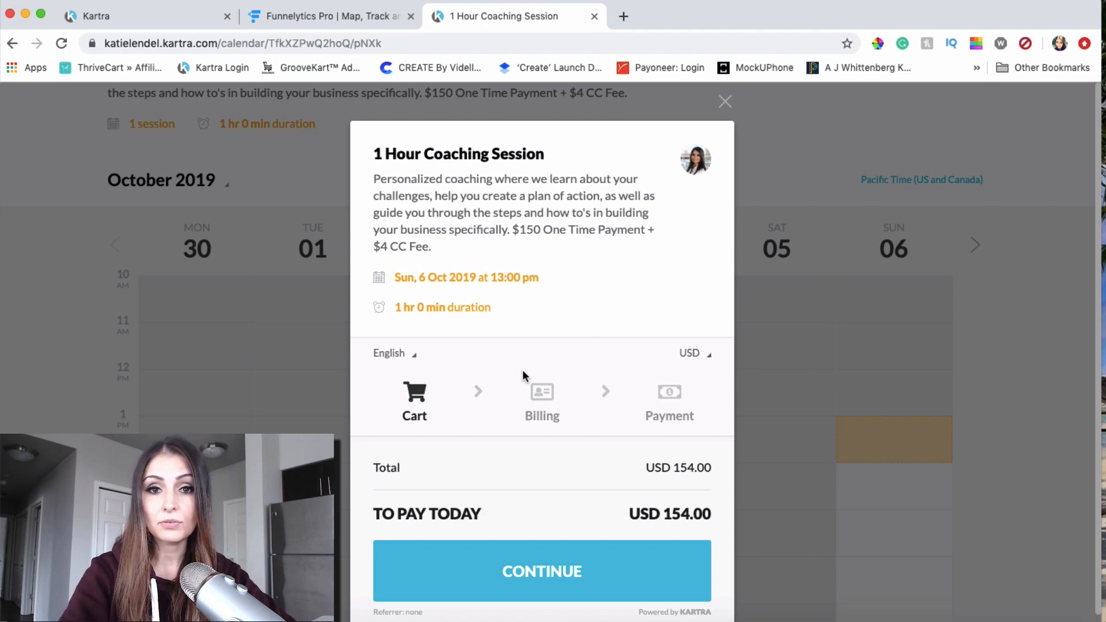
Step: Close the coaching session checkout without paying and return to the My Calendars overview in the Kartra account
{"action": "left_click", "coordinate": [725, 102]}
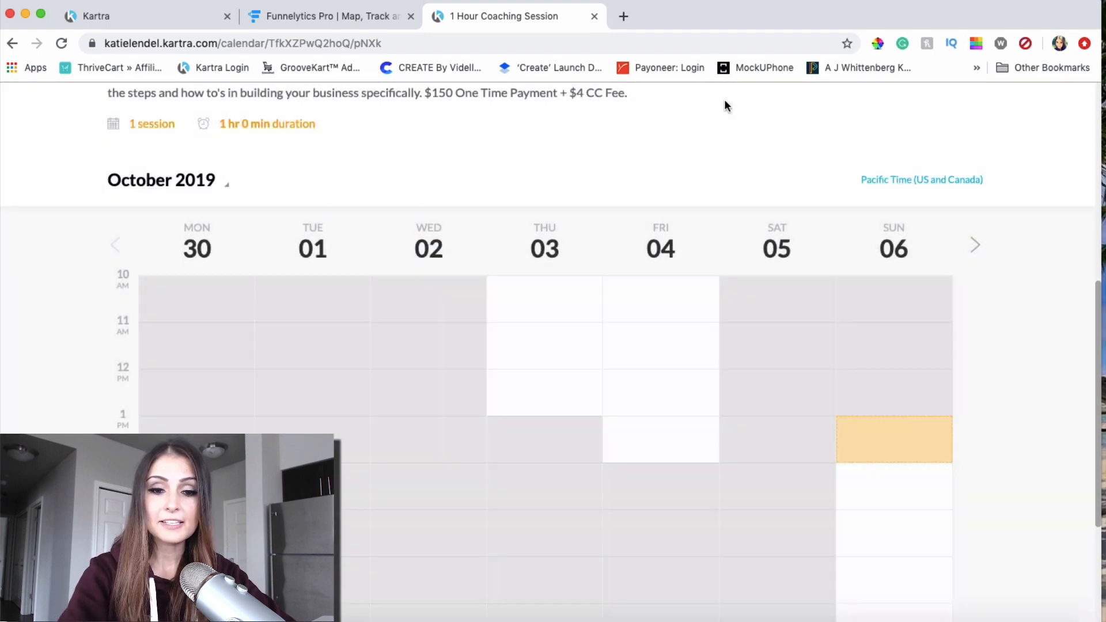
{"action": "scroll", "coordinate": [724, 106], "scroll_direction": "up", "scroll_amount": 10}
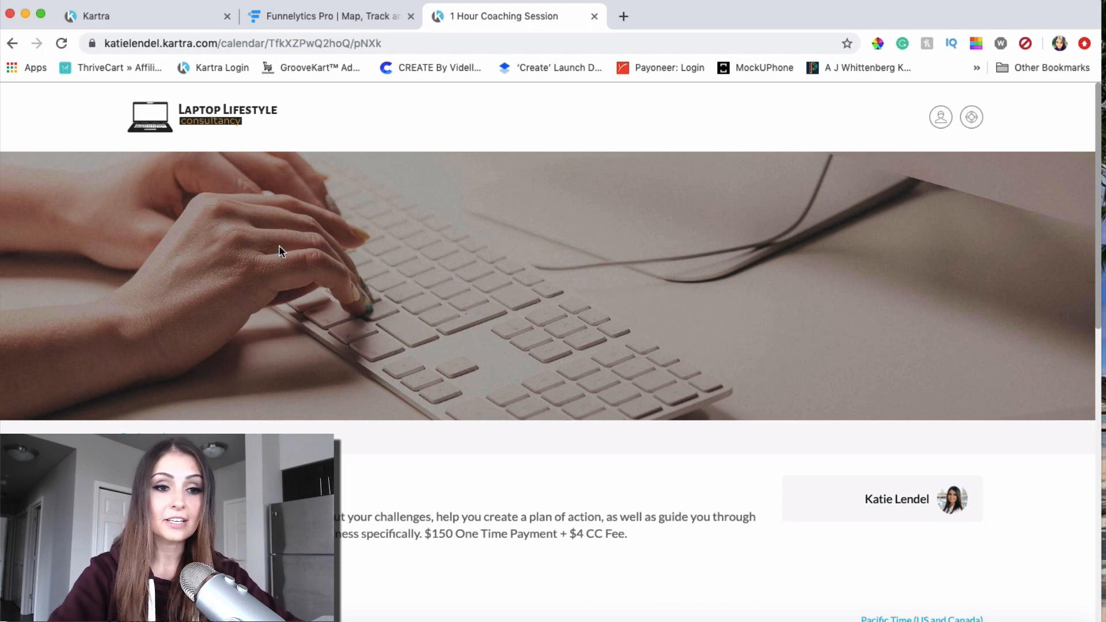
{"action": "left_click", "coordinate": [114, 14]}
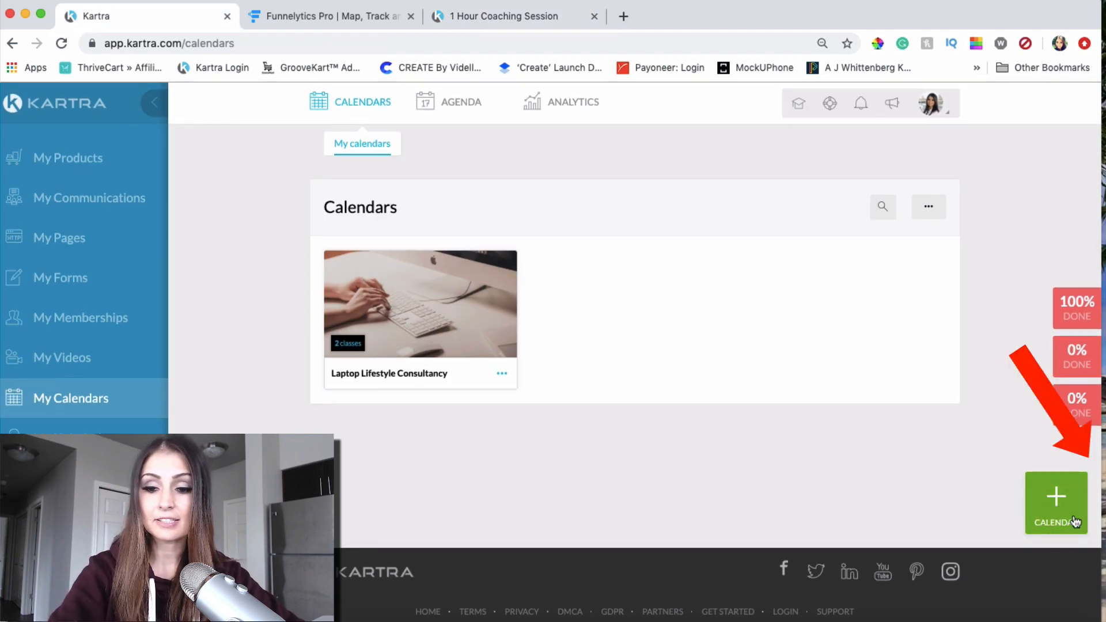
Step: Start a new calendar and preview the consultant, recurrent class, gym and live event models
{"action": "left_click", "coordinate": [1059, 497]}
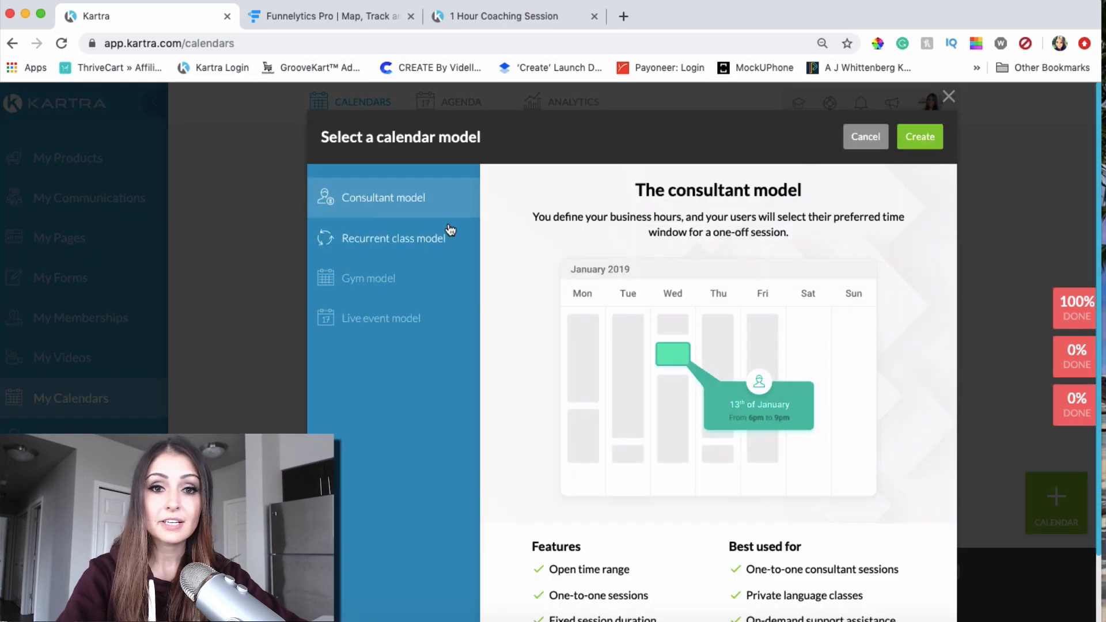
{"action": "left_click", "coordinate": [406, 241]}
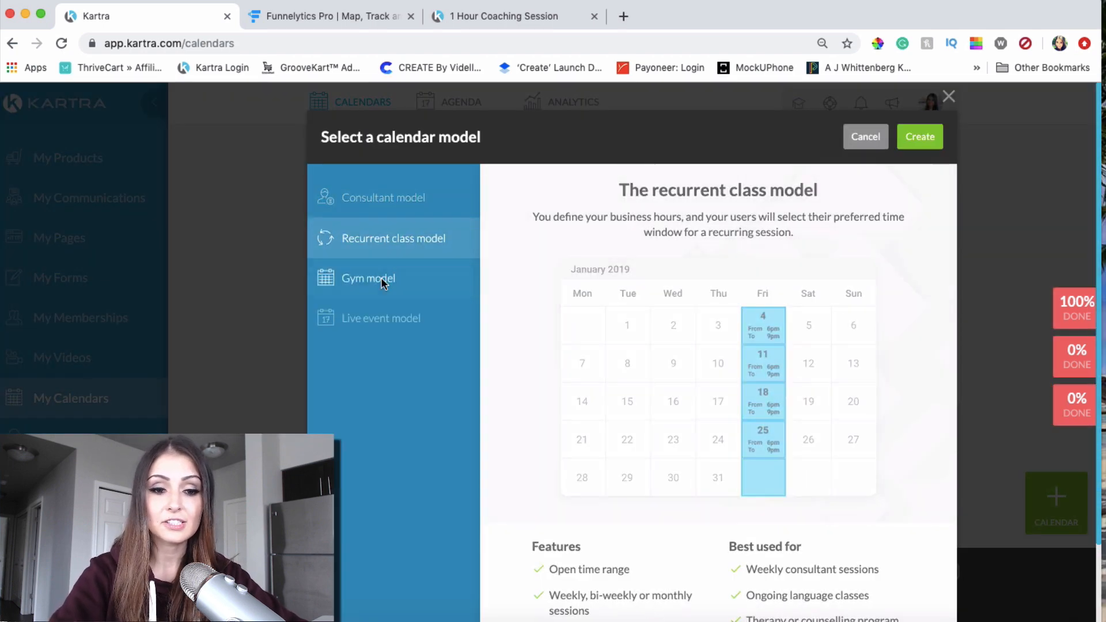
{"action": "left_click", "coordinate": [382, 278]}
{"action": "left_click", "coordinate": [372, 328]}
{"action": "left_click", "coordinate": [402, 214]}
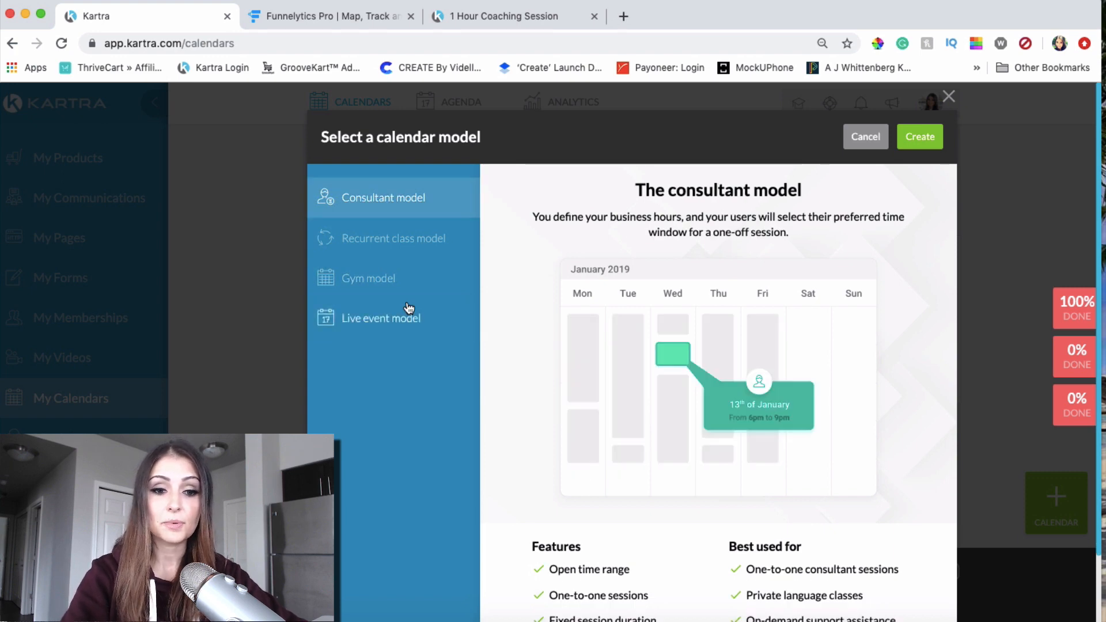
{"action": "left_click", "coordinate": [345, 238]}
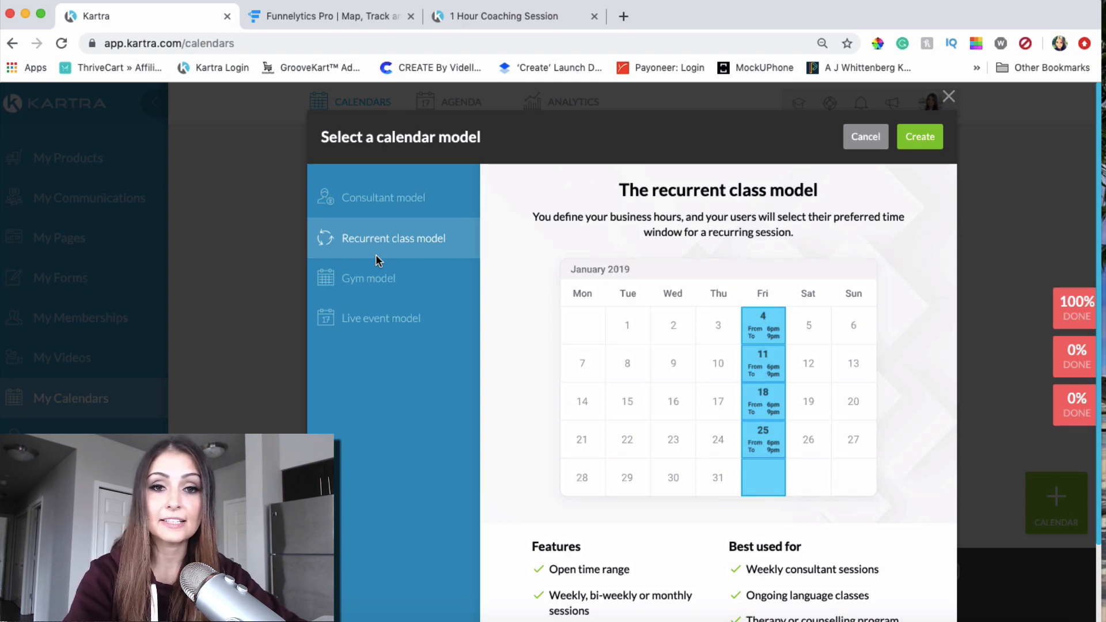
{"action": "left_click", "coordinate": [352, 283]}
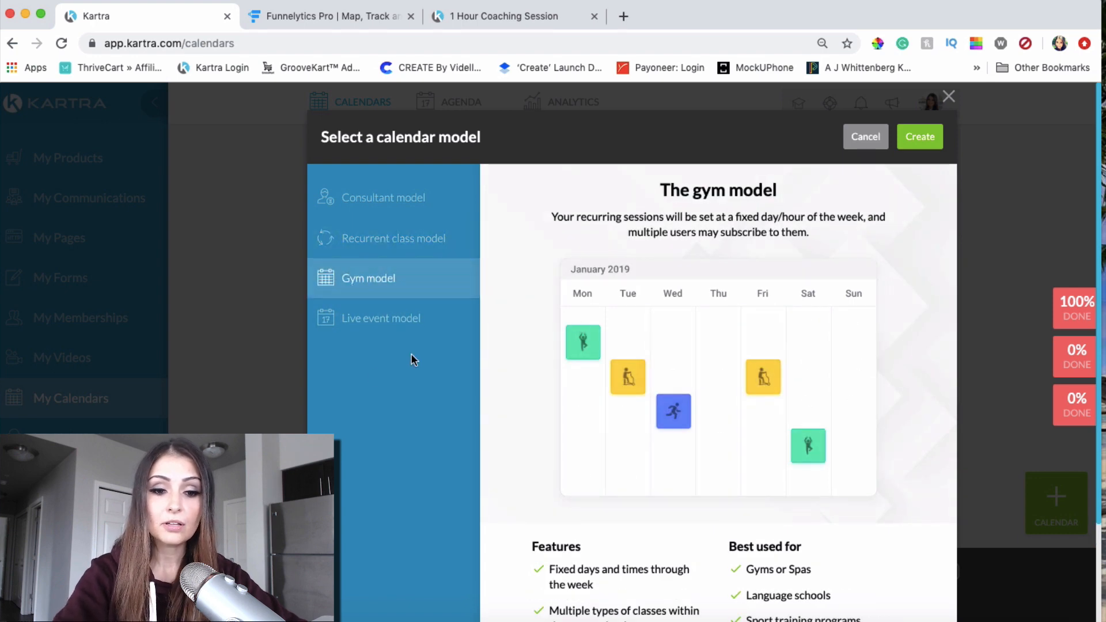
{"action": "left_click", "coordinate": [376, 318]}
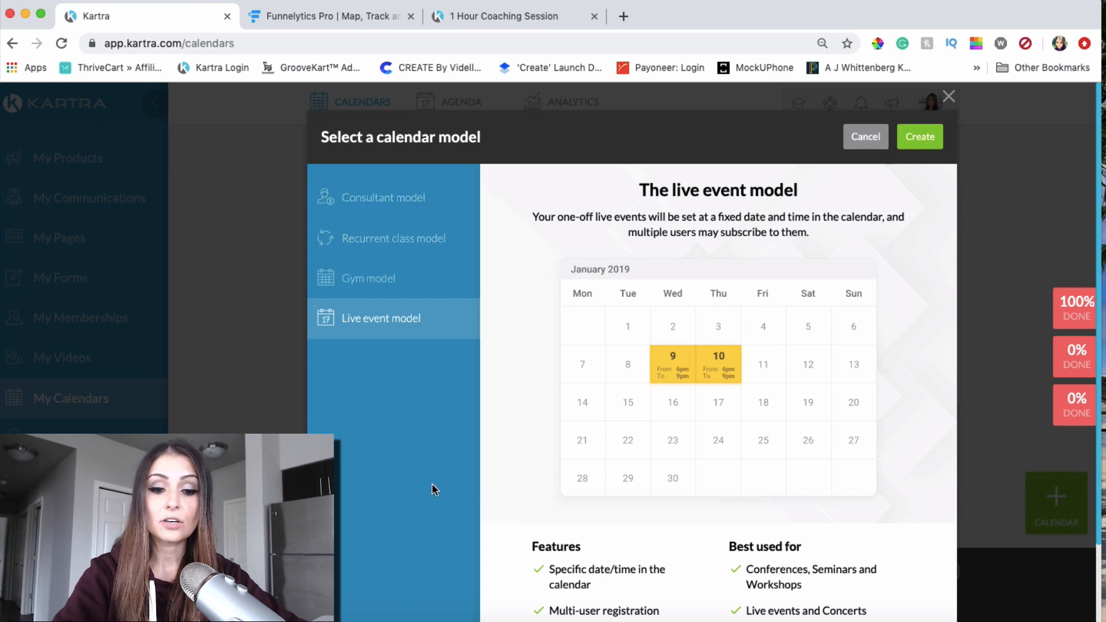
Step: Compare the features and recommended uses of the consultant, recurrent class and gym models
{"action": "left_click", "coordinate": [430, 197]}
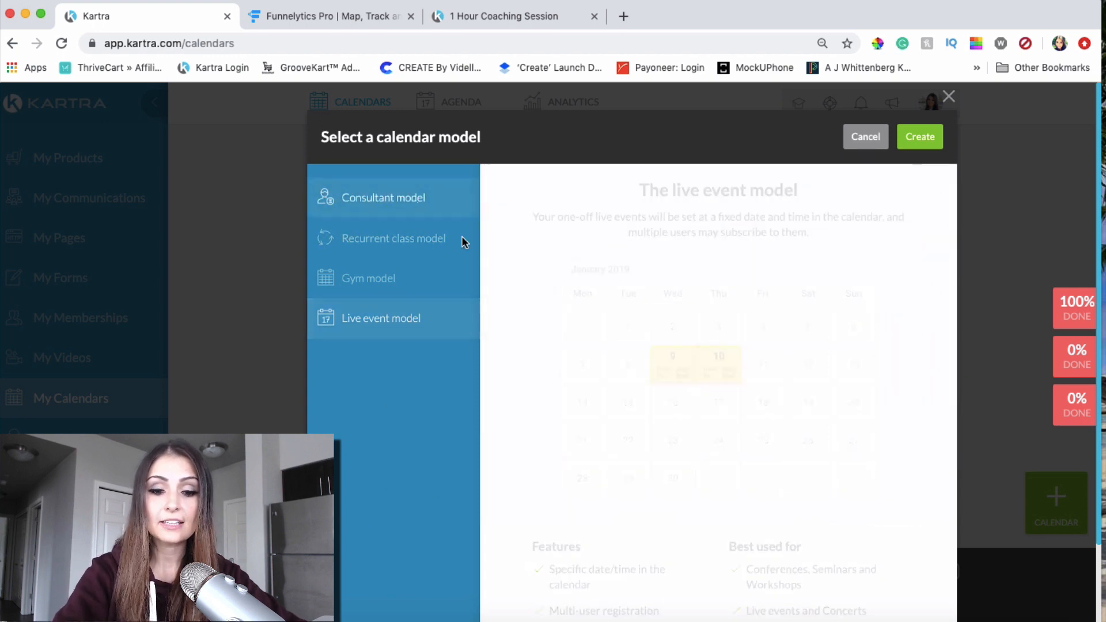
{"action": "scroll", "coordinate": [697, 396], "scroll_direction": "down", "scroll_amount": 3}
{"action": "scroll", "coordinate": [671, 441], "scroll_direction": "up", "scroll_amount": 3}
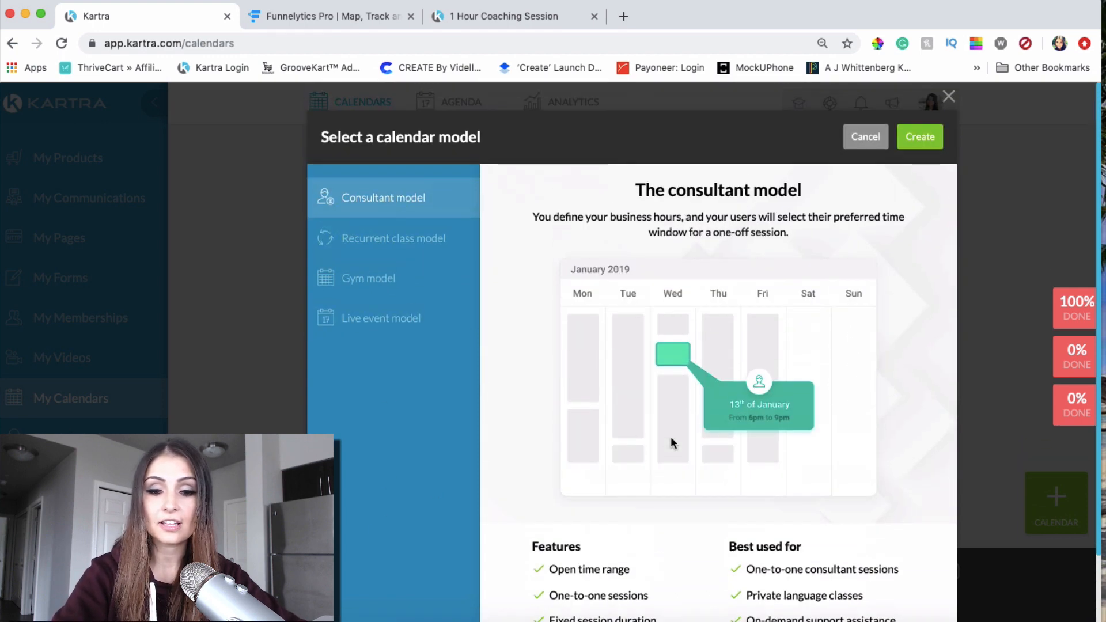
{"action": "left_click", "coordinate": [432, 254]}
{"action": "scroll", "coordinate": [593, 481], "scroll_direction": "down", "scroll_amount": 3}
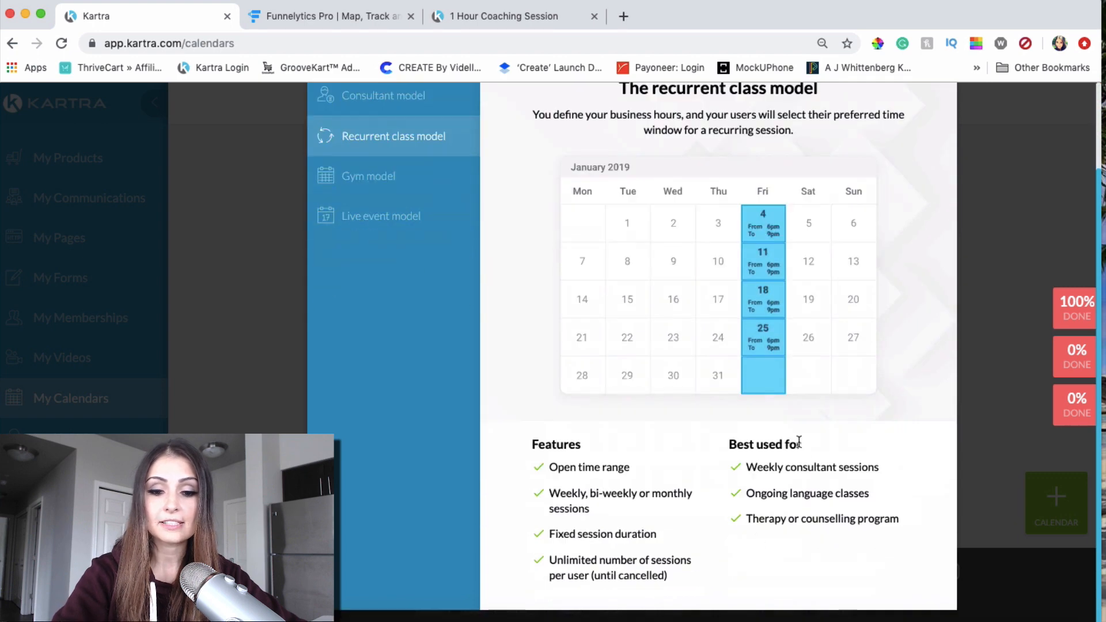
{"action": "left_click", "coordinate": [402, 178]}
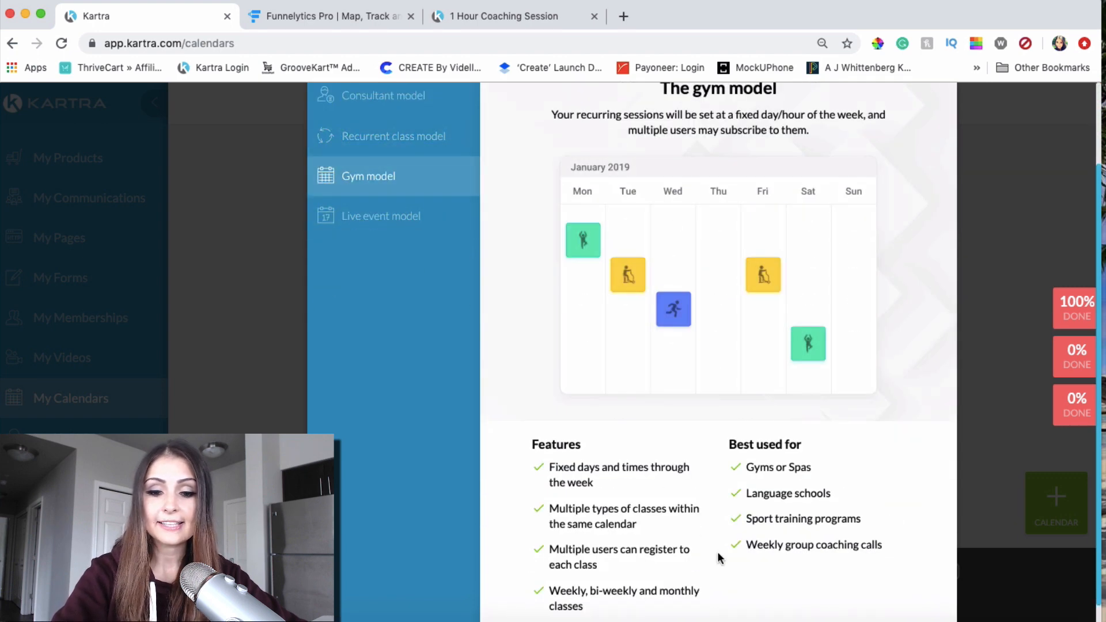
{"action": "scroll", "coordinate": [721, 555], "scroll_direction": "up", "scroll_amount": 3}
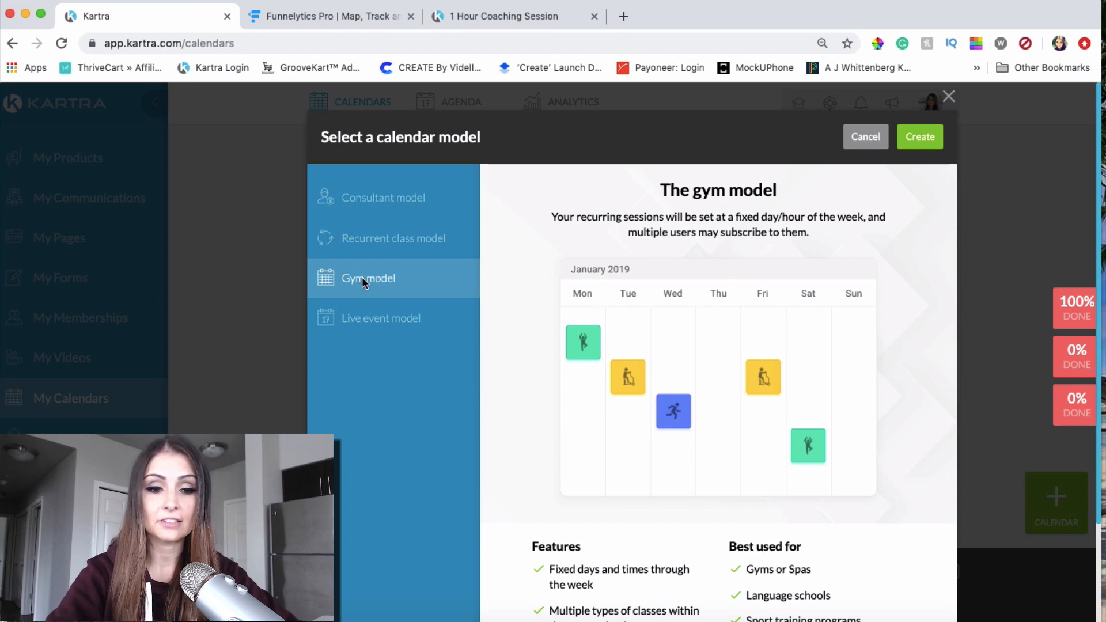
Step: Create a calendar from the consultant model and name it Consultation Sessions
{"action": "left_click", "coordinate": [404, 199]}
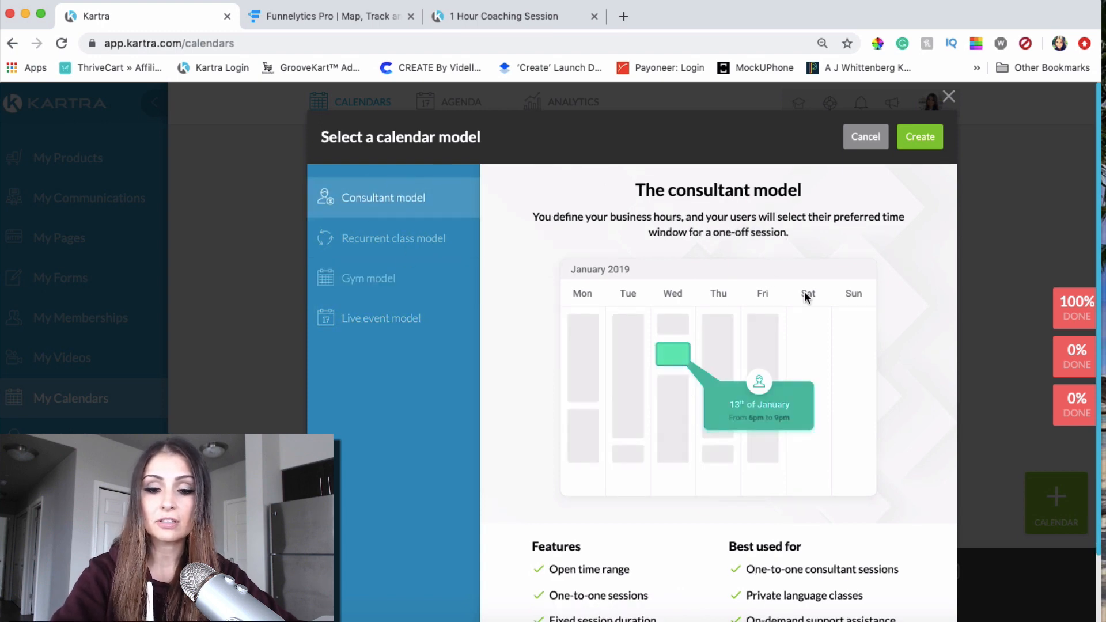
{"action": "scroll", "coordinate": [804, 292], "scroll_direction": "down", "scroll_amount": 3}
{"action": "scroll", "coordinate": [804, 292], "scroll_direction": "up", "scroll_amount": 3}
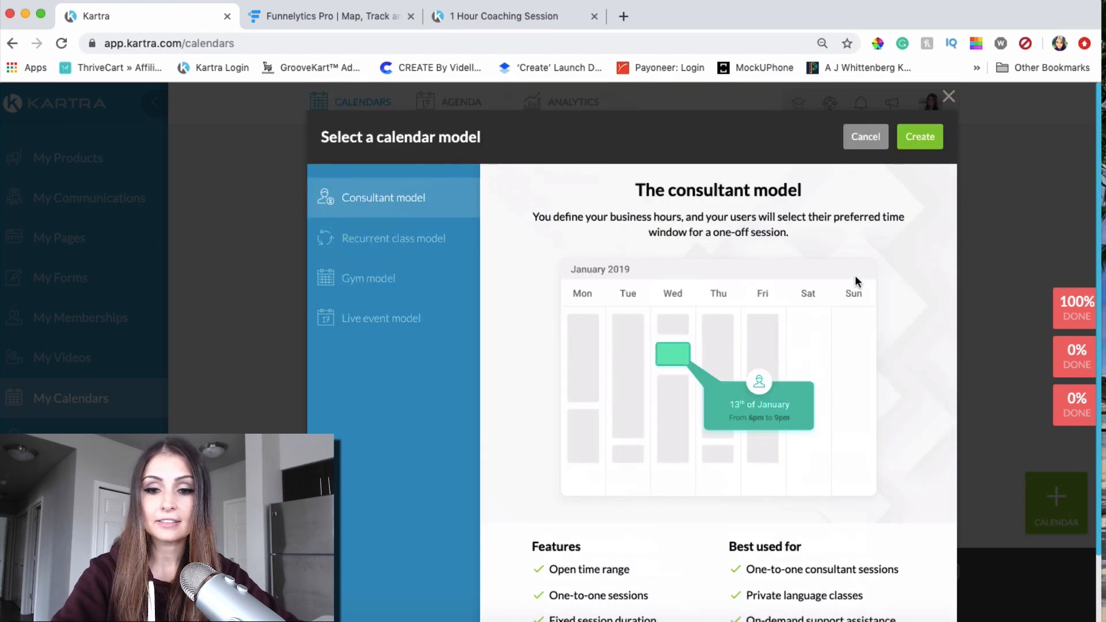
{"action": "left_click", "coordinate": [921, 143]}
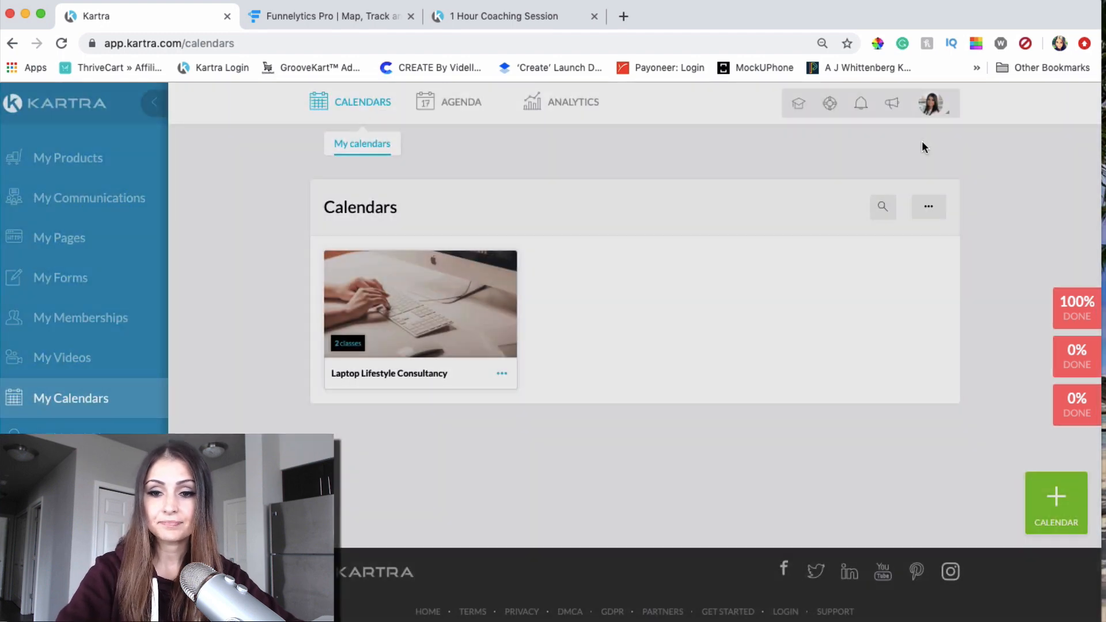
{"action": "left_click", "coordinate": [548, 219]}
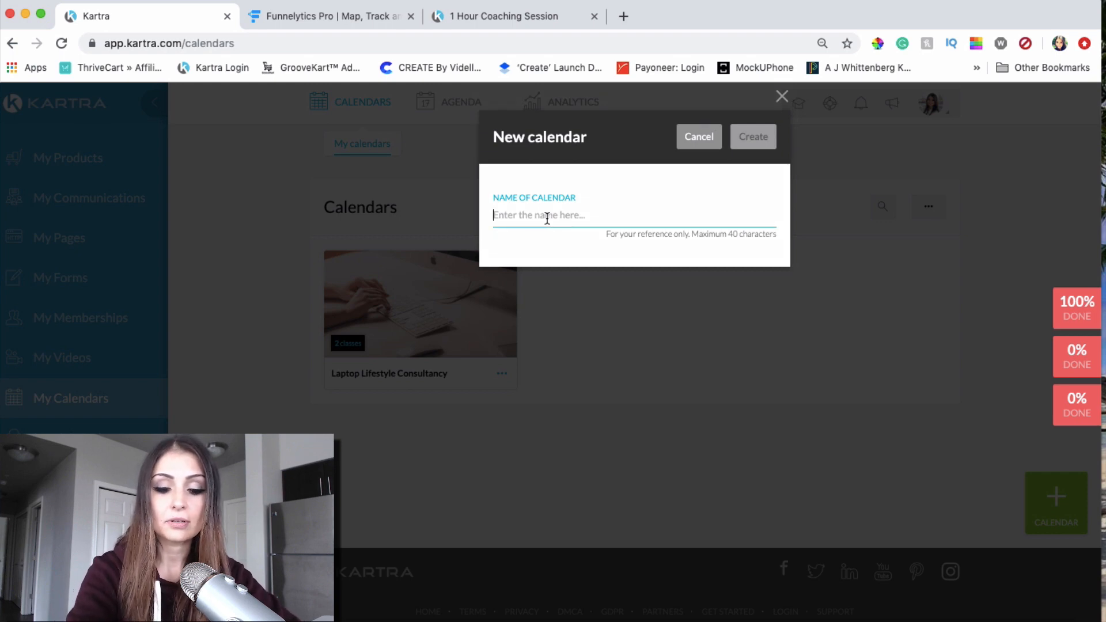
{"action": "type", "text": "Consultation Sessions"}
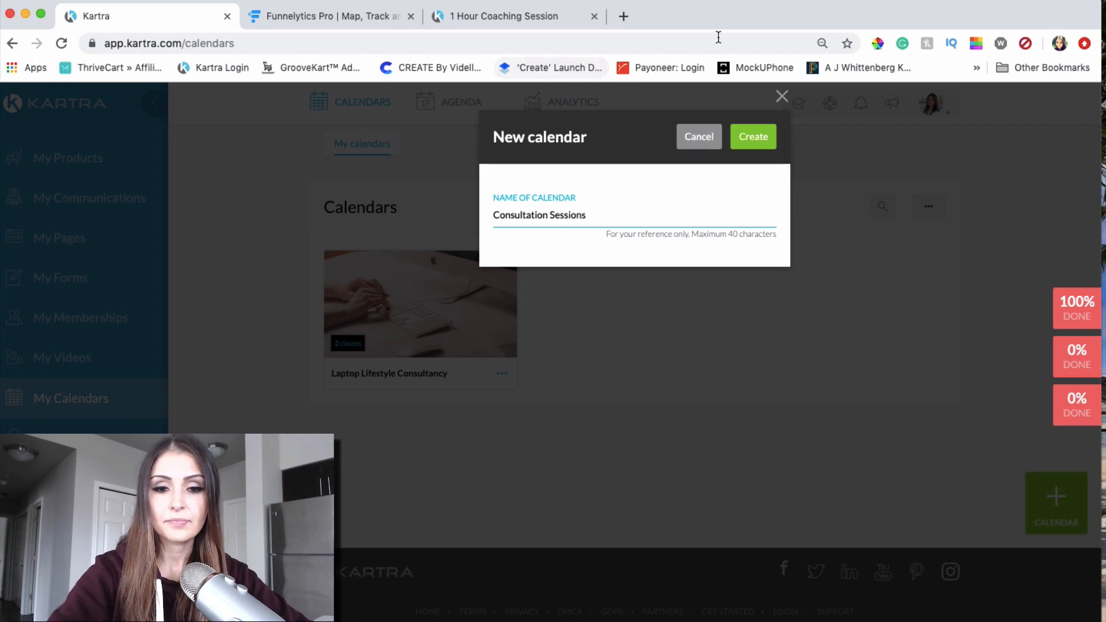
{"action": "left_click", "coordinate": [753, 138]}
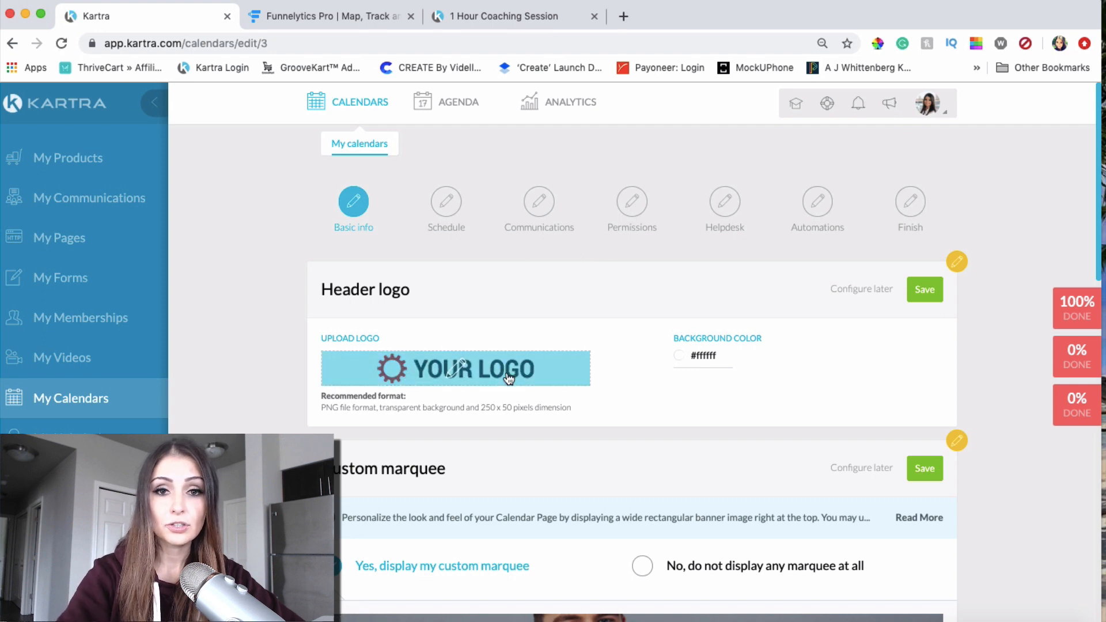
Step: Using the live coaching session page as reference, upload the Laptop Lifestyle Consultancy image as the header logo and save that section
{"action": "left_click", "coordinate": [521, 16]}
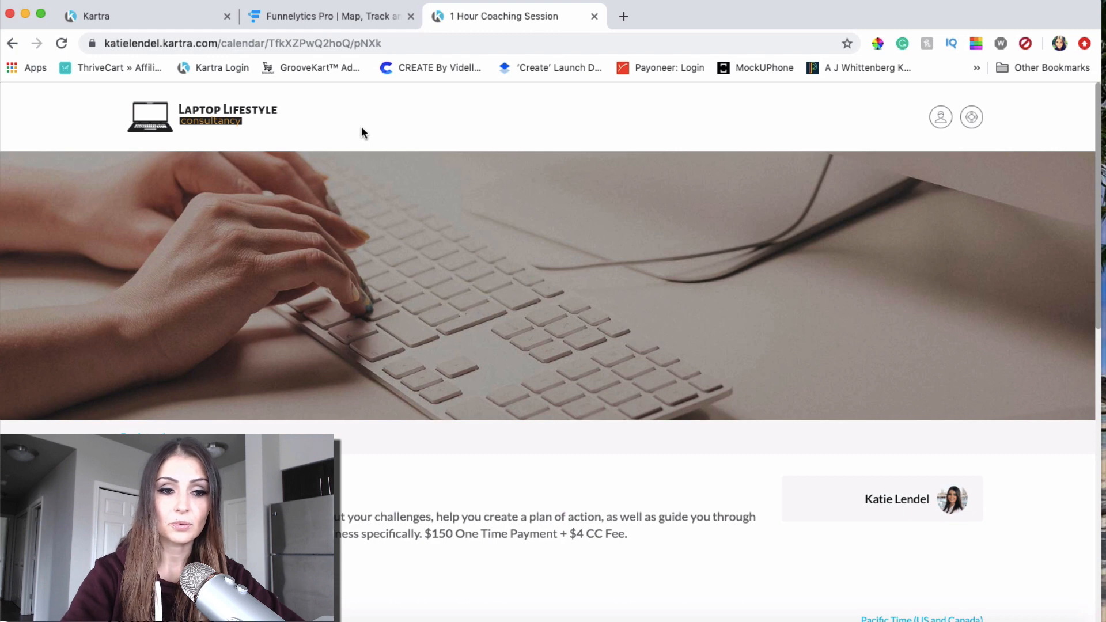
{"action": "left_click", "coordinate": [157, 22]}
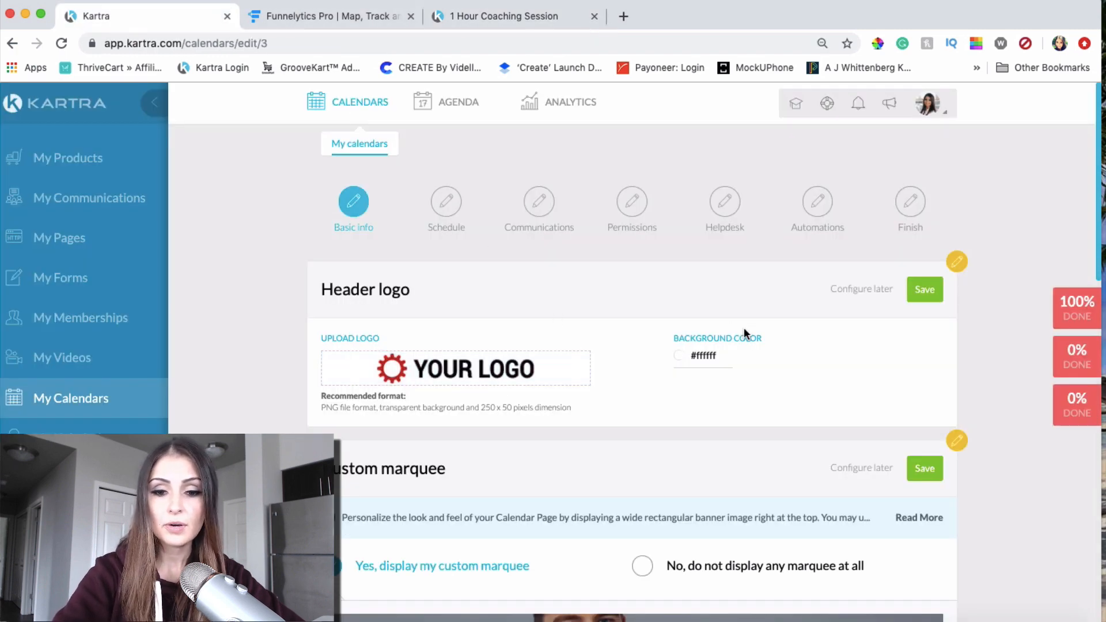
{"action": "scroll", "coordinate": [507, 346], "scroll_direction": "down", "scroll_amount": 3}
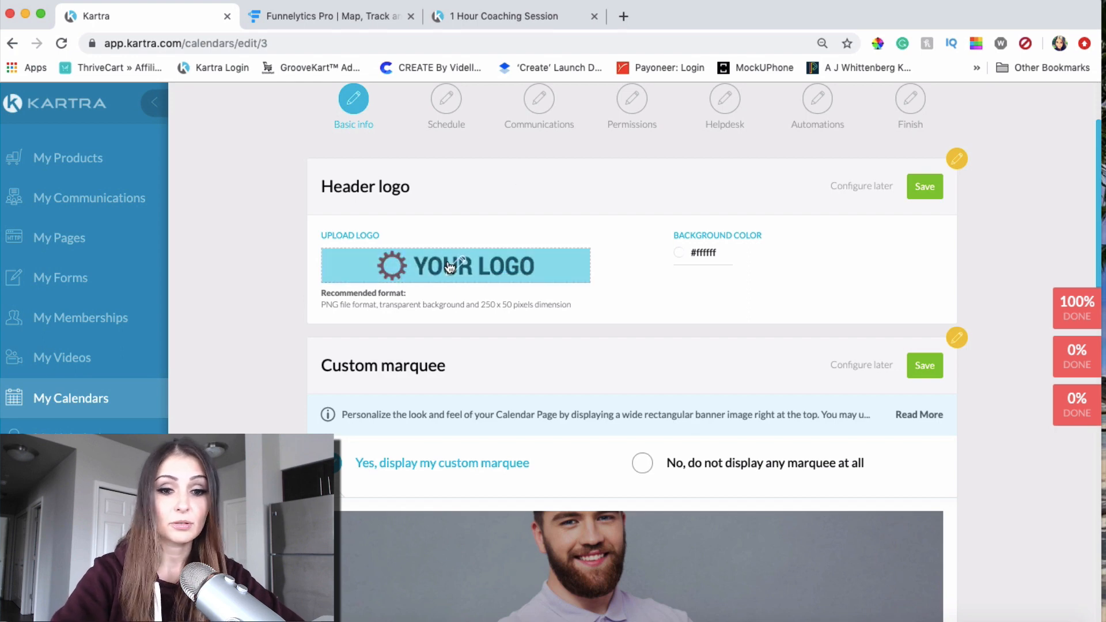
{"action": "left_click", "coordinate": [569, 279]}
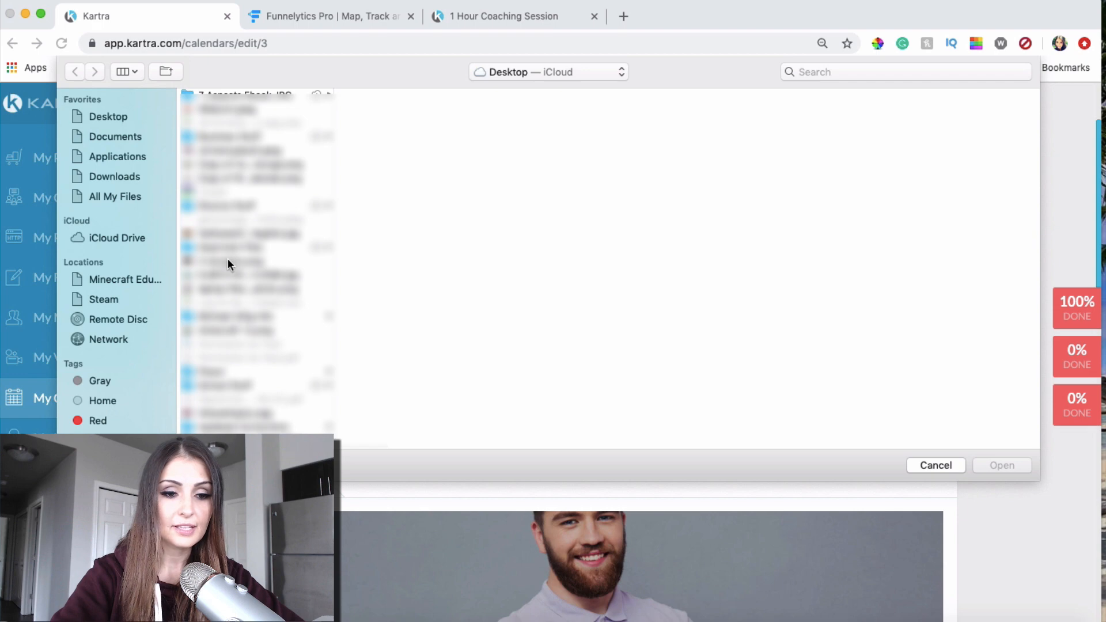
{"action": "double_click", "coordinate": [251, 314]}
{"action": "left_click_drag", "start_coordinate": [480, 309], "coordinate": [514, 306]}
{"action": "left_click", "coordinate": [494, 309]}
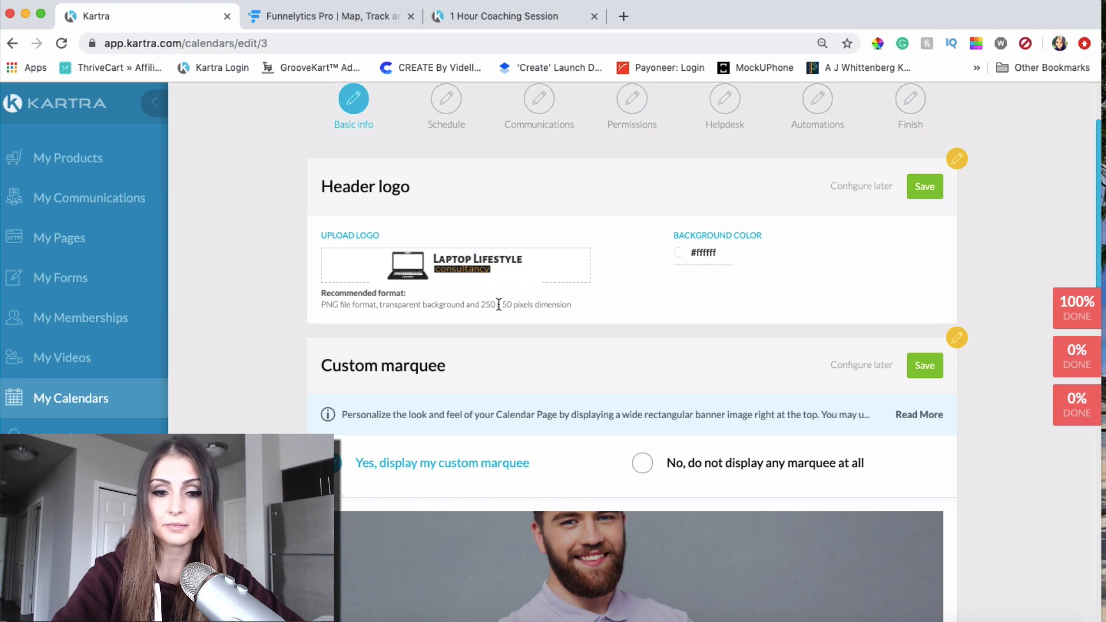
{"action": "left_click", "coordinate": [928, 188]}
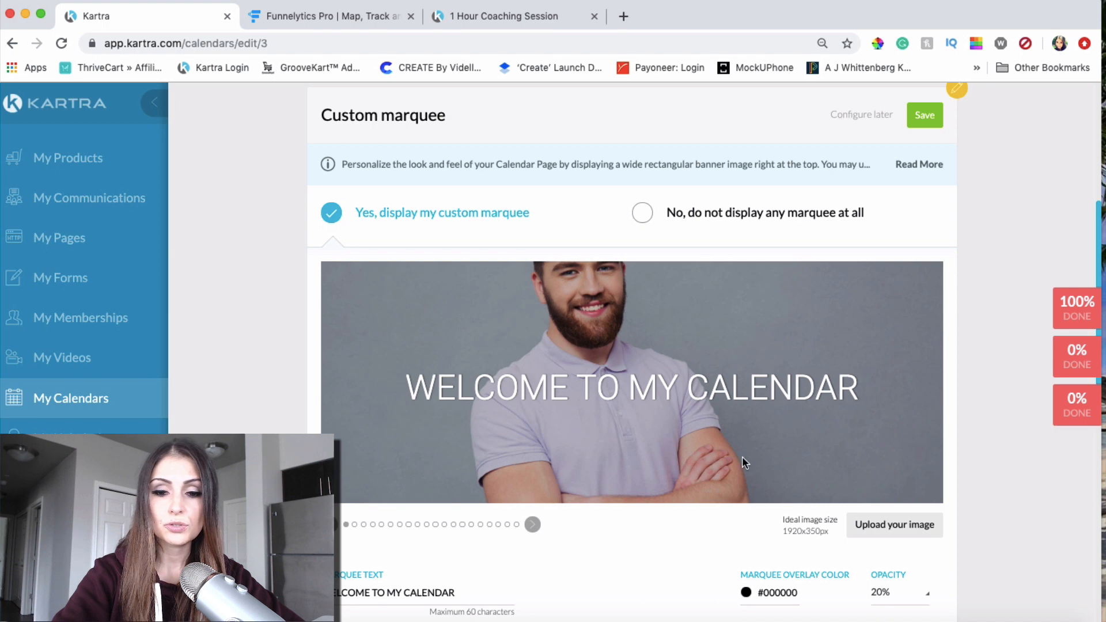
Step: Examine the banner image on the live 1 Hour Coaching Session page and return to the custom marquee settings
{"action": "scroll", "coordinate": [742, 457], "scroll_direction": "down", "scroll_amount": 2}
{"action": "left_click", "coordinate": [471, 21]}
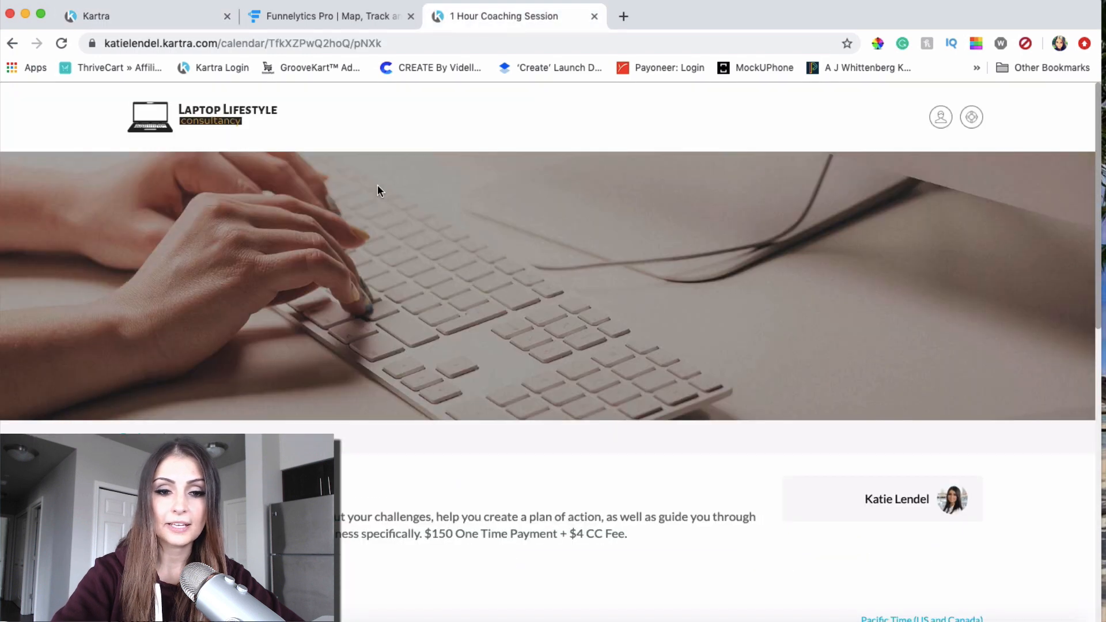
{"action": "left_click", "coordinate": [113, 16]}
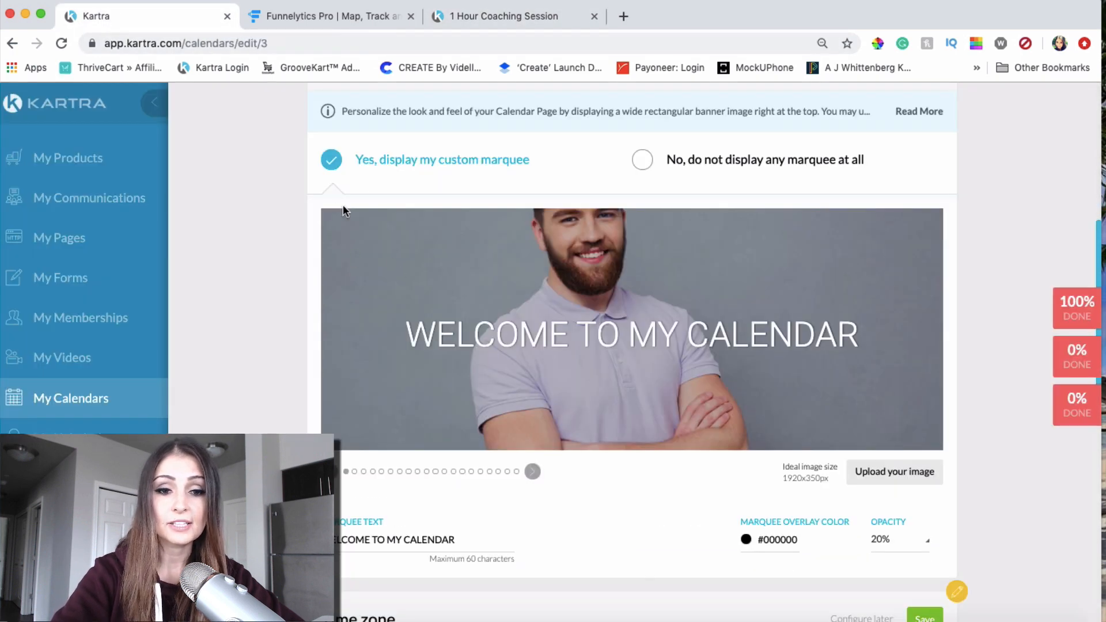
Step: Try the option that displays no marquee at all, and switch back to displaying the custom marquee
{"action": "left_click", "coordinate": [641, 160]}
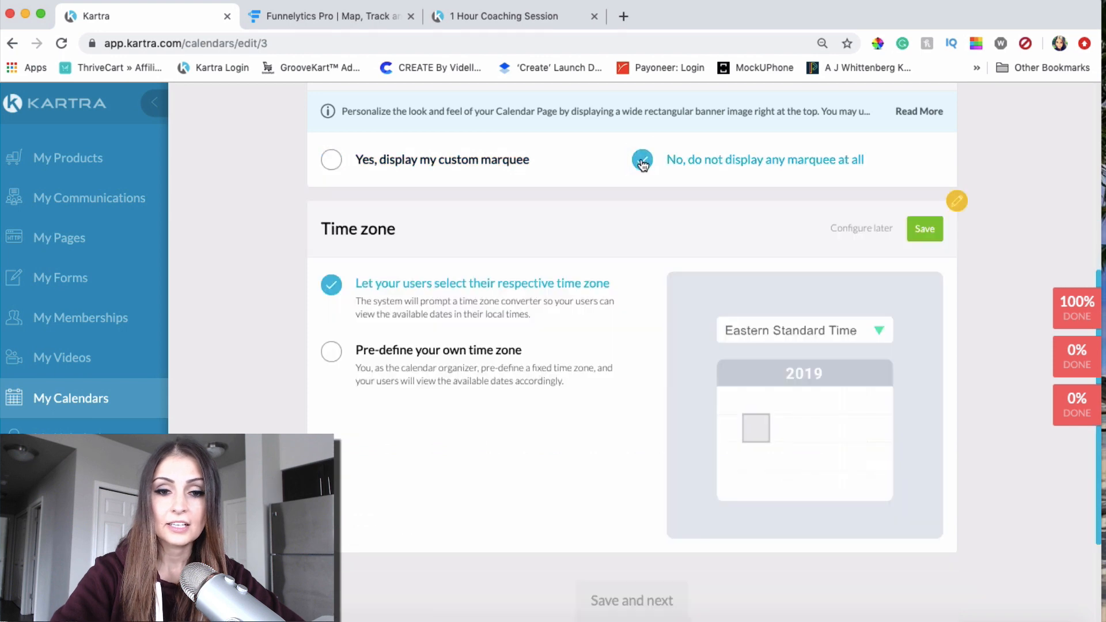
{"action": "left_click", "coordinate": [332, 162]}
{"action": "scroll", "coordinate": [542, 449], "scroll_direction": "down", "scroll_amount": 3}
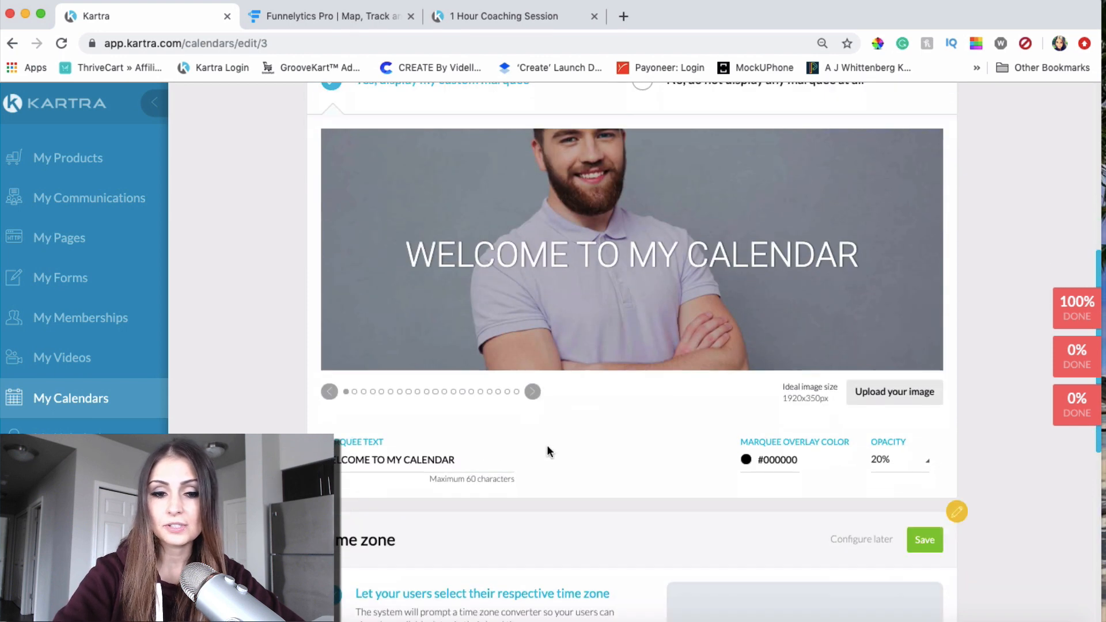
Step: Browse the stock marquee images and select the wooden desk with a keyboard and notepad as the banner
{"action": "left_click", "coordinate": [534, 393]}
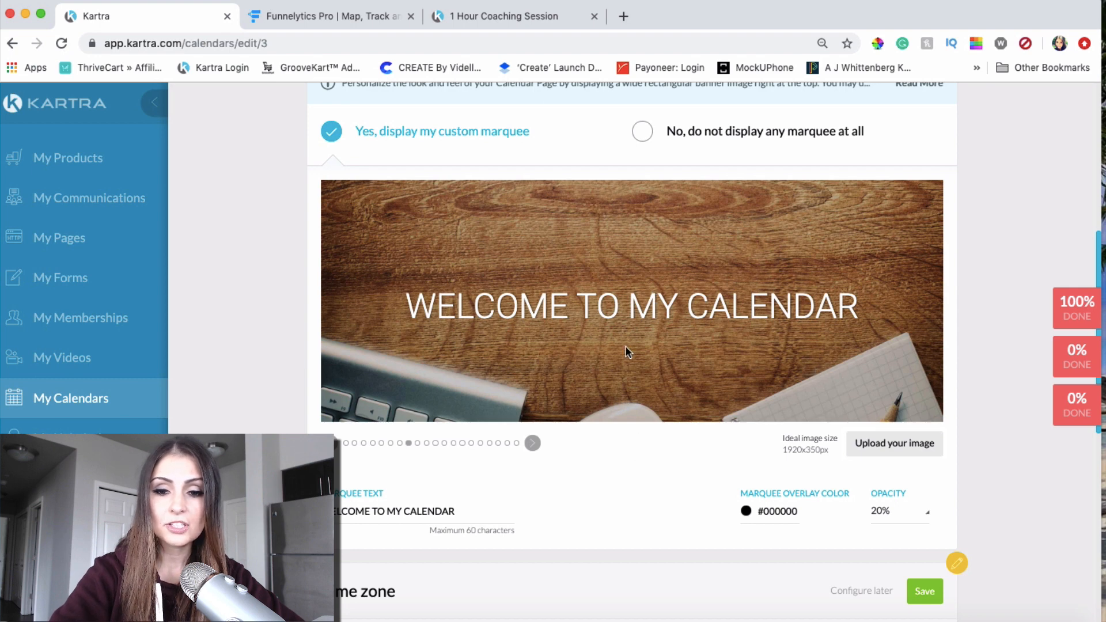
{"action": "left_click", "coordinate": [532, 444]}
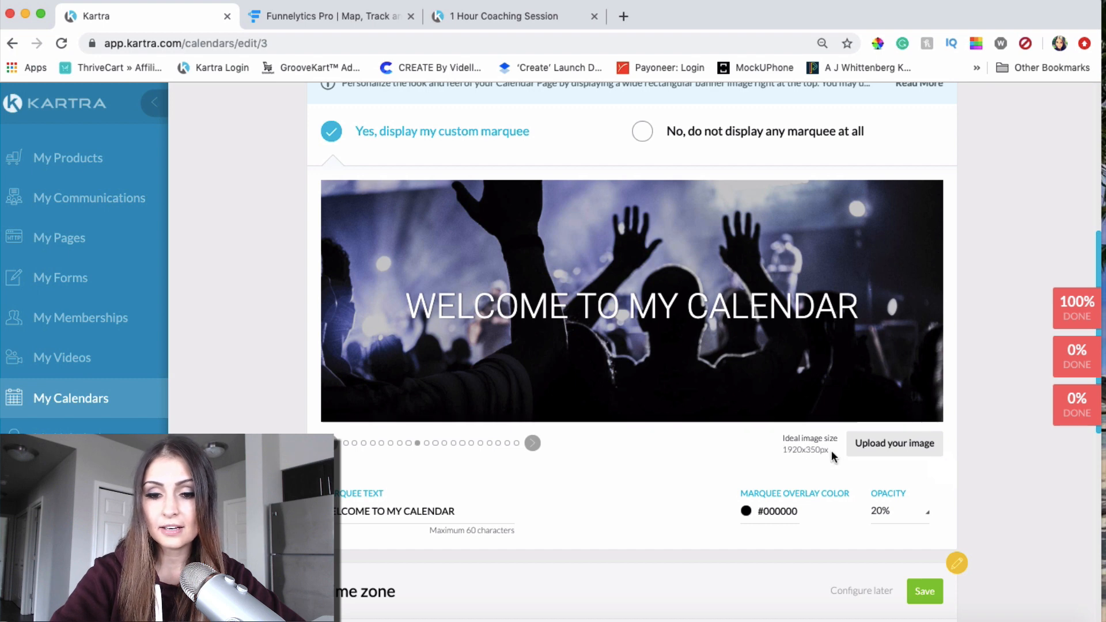
{"action": "left_click_drag", "start_coordinate": [824, 450], "coordinate": [772, 451]}
{"action": "left_click", "coordinate": [776, 447]}
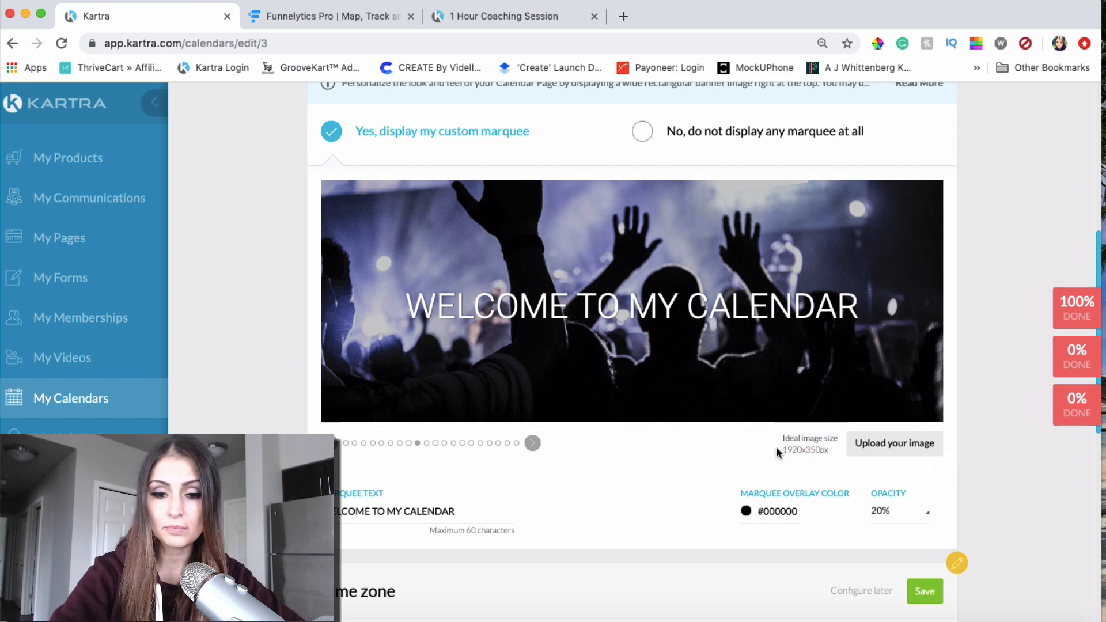
{"action": "left_click", "coordinate": [536, 437]}
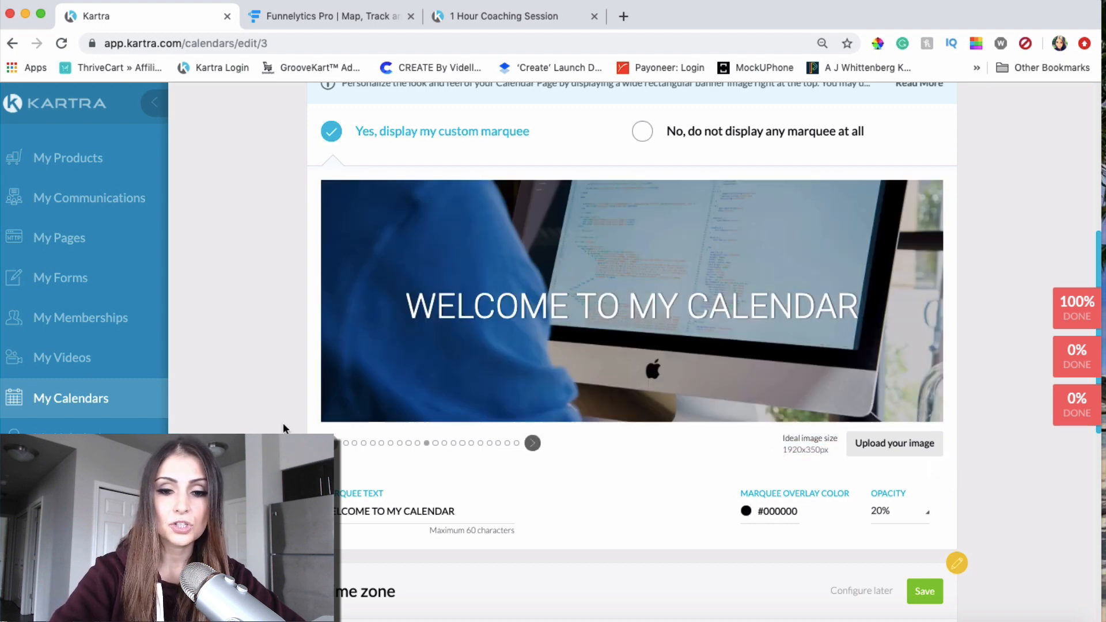
{"action": "left_click", "coordinate": [331, 443]}
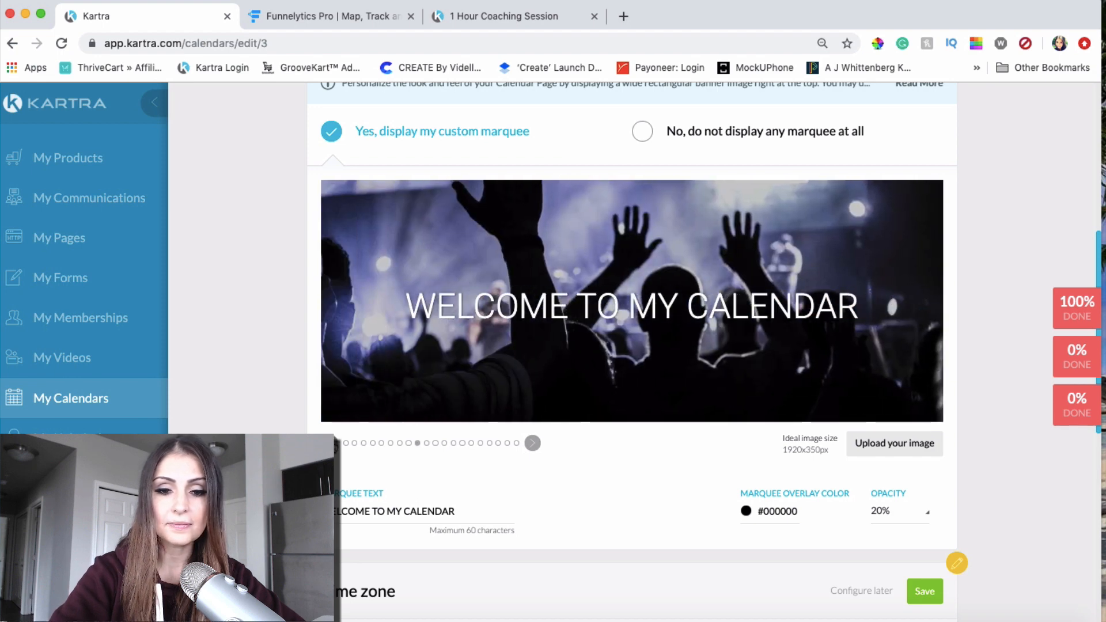
{"action": "left_click", "coordinate": [331, 443]}
{"action": "left_click", "coordinate": [331, 442]}
{"action": "left_click", "coordinate": [533, 443]}
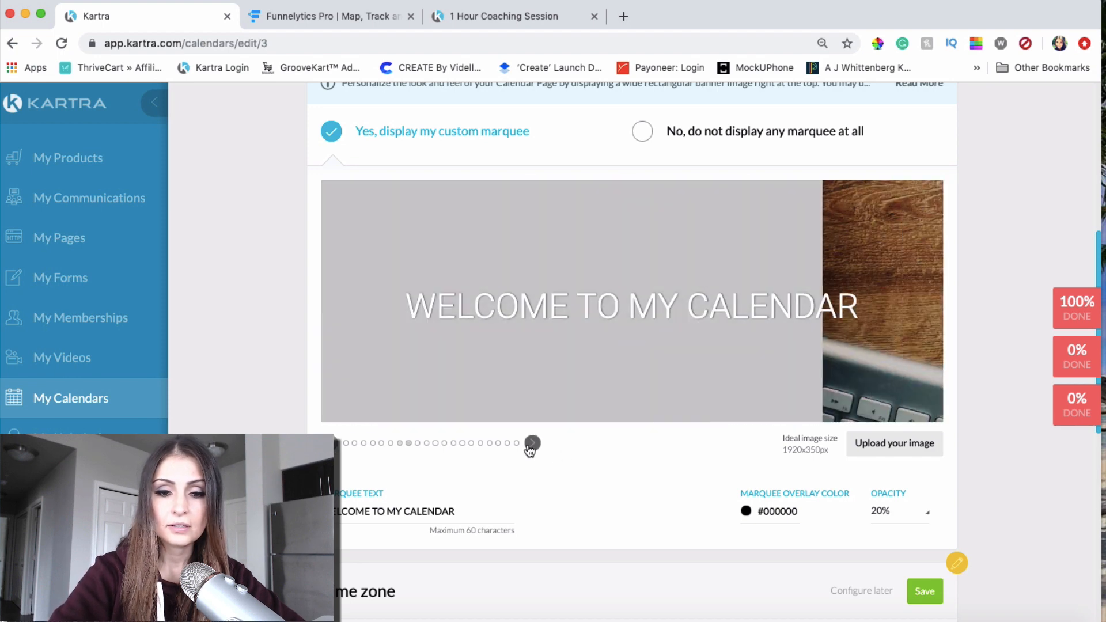
Step: Clear the default marquee text from the custom banner
{"action": "scroll", "coordinate": [405, 558], "scroll_direction": "down", "scroll_amount": 2}
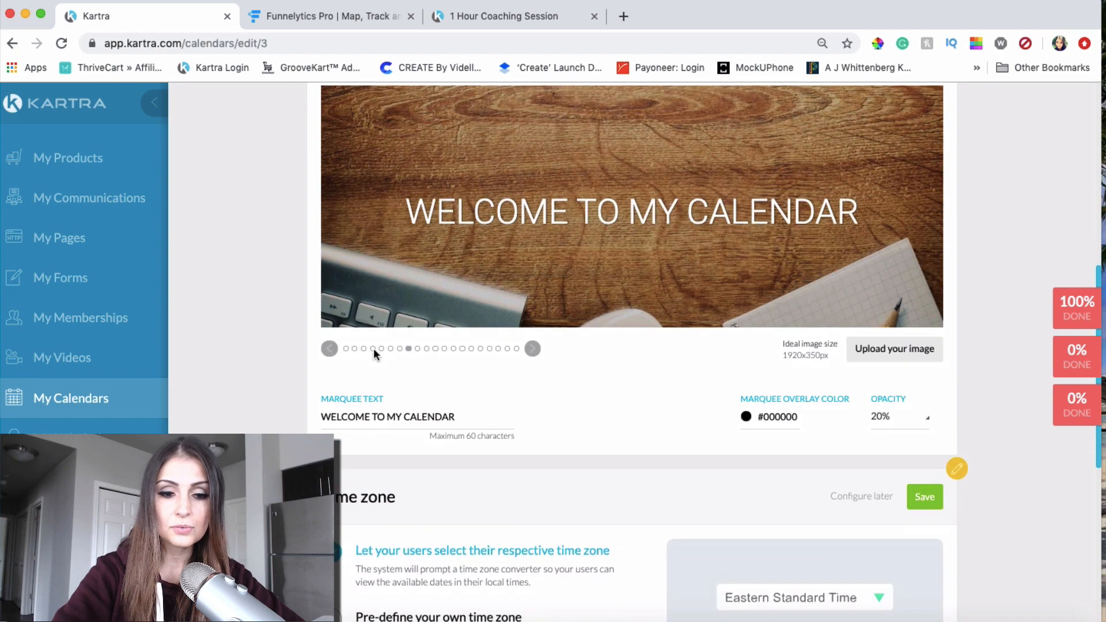
{"action": "triple_click", "coordinate": [348, 416]}
{"action": "key", "text": "BackSpace"}
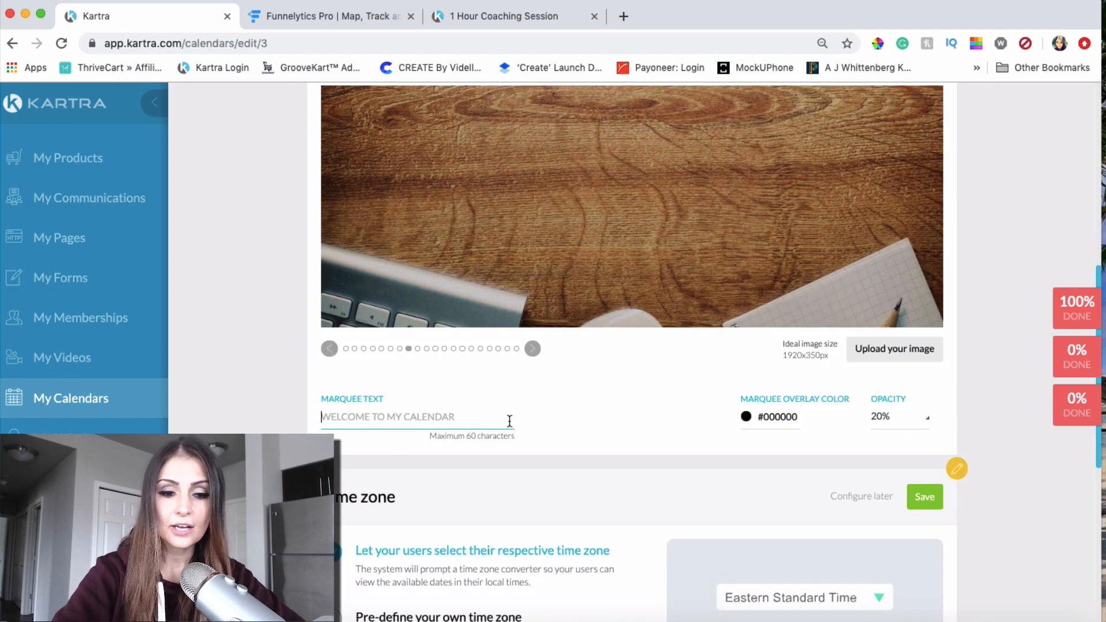
Step: Save the custom marquee settings with the banner displayed
{"action": "scroll", "coordinate": [882, 358], "scroll_direction": "up", "scroll_amount": 5}
{"action": "scroll", "coordinate": [881, 360], "scroll_direction": "up", "scroll_amount": 1}
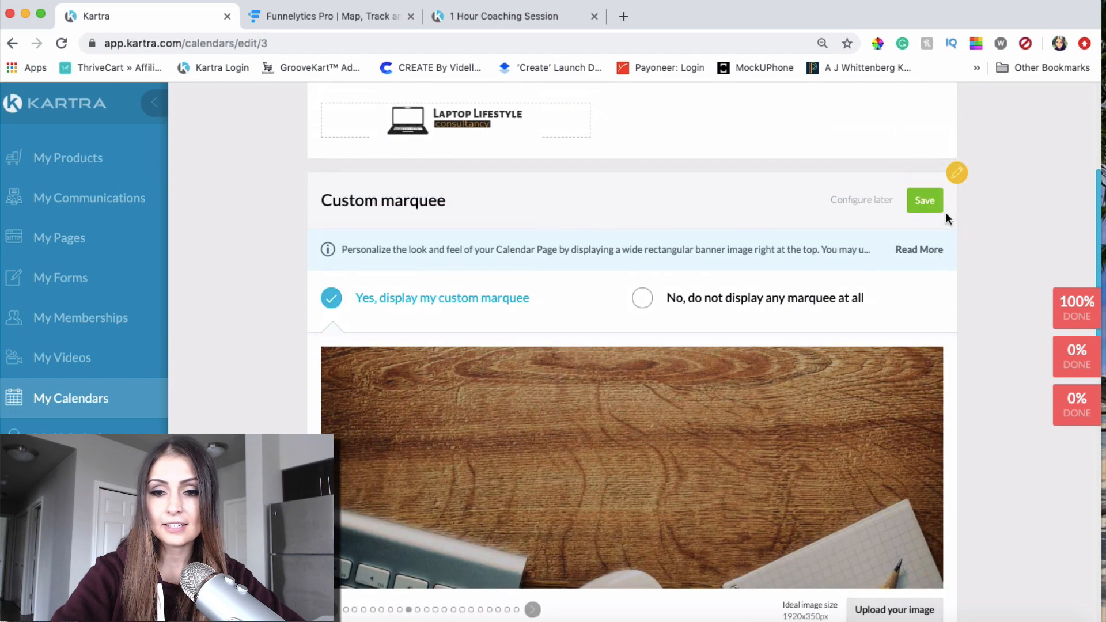
{"action": "left_click", "coordinate": [926, 200]}
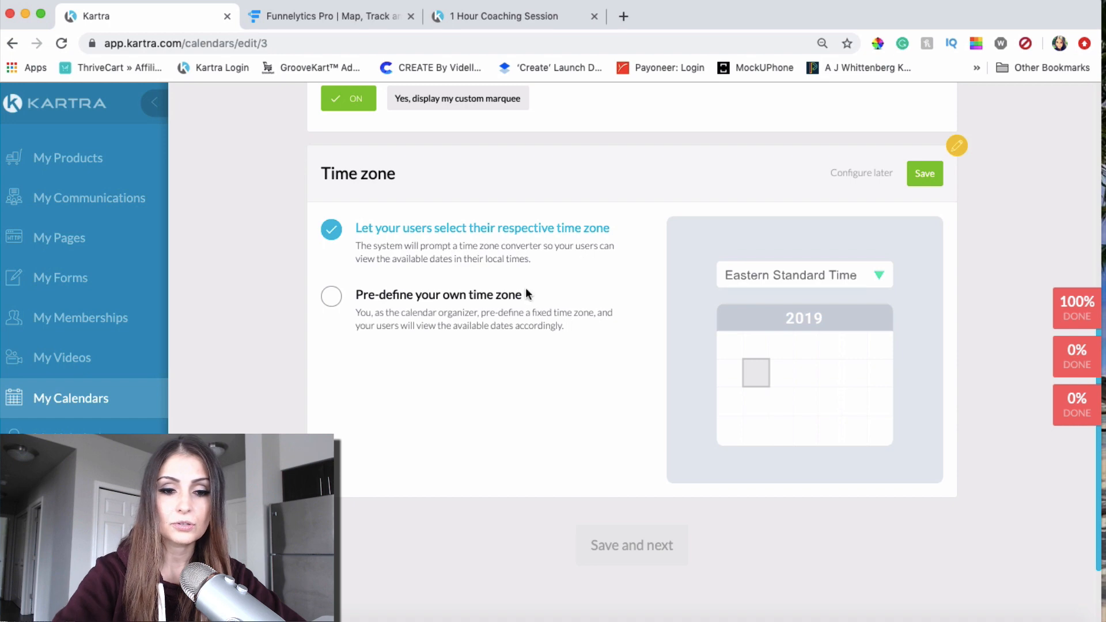
Step: Save the time zone setting so users select their respective time zone, and continue to the schedule stage
{"action": "left_click", "coordinate": [331, 298]}
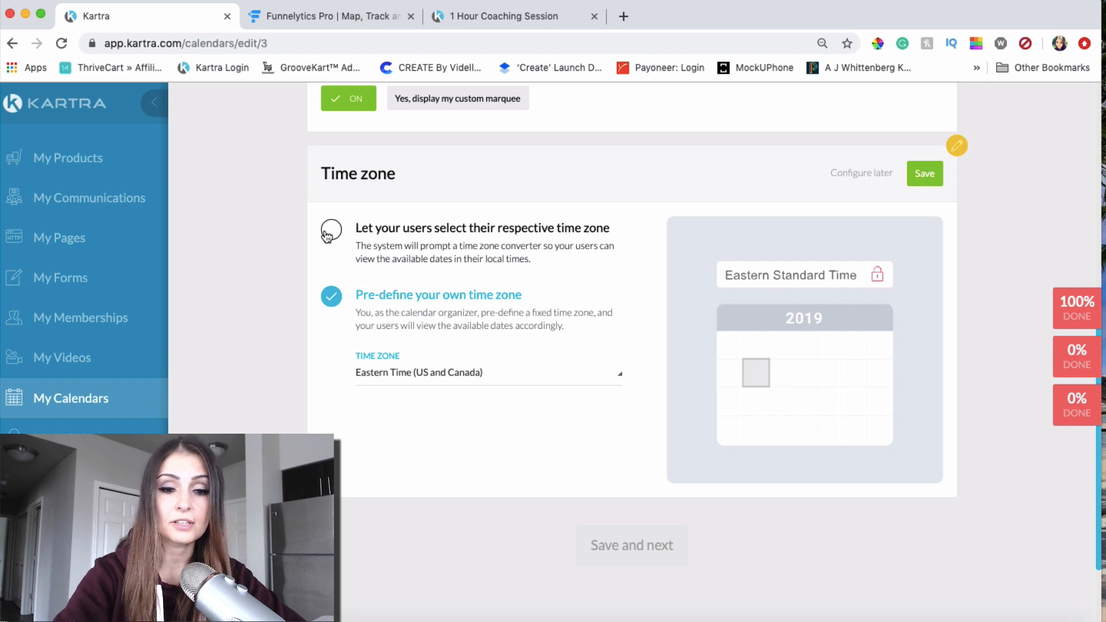
{"action": "left_click", "coordinate": [327, 235]}
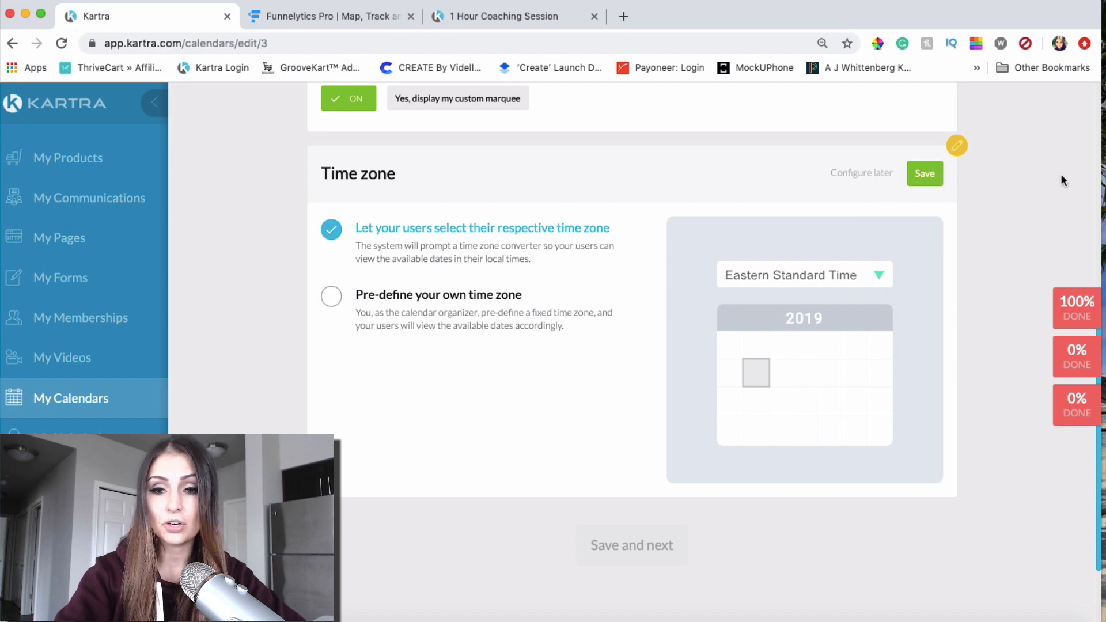
{"action": "left_click", "coordinate": [933, 183]}
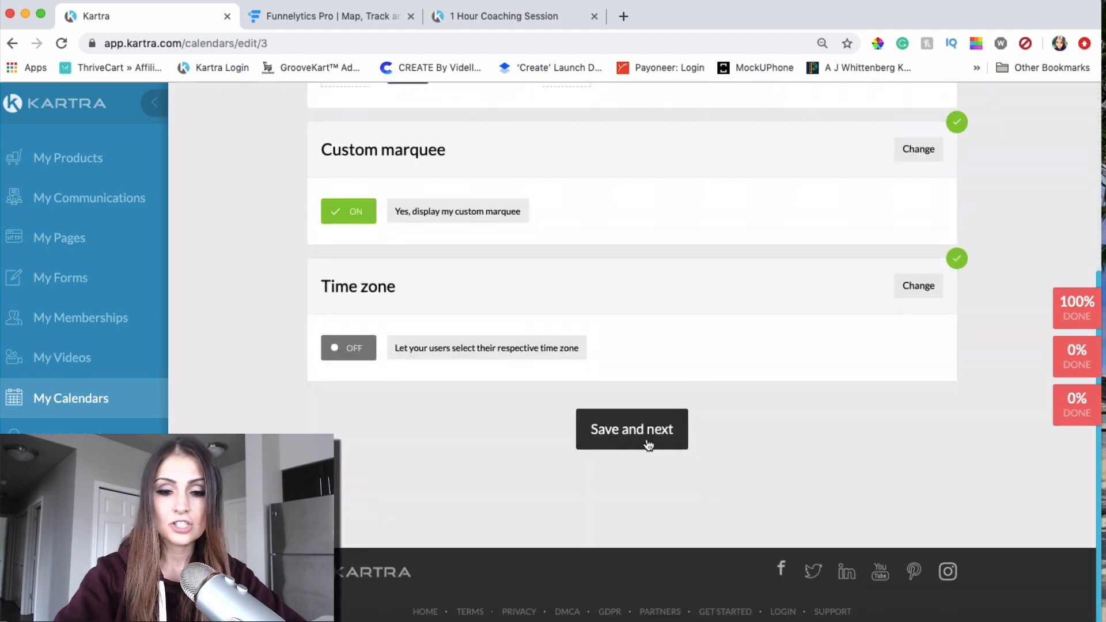
{"action": "left_click", "coordinate": [647, 443]}
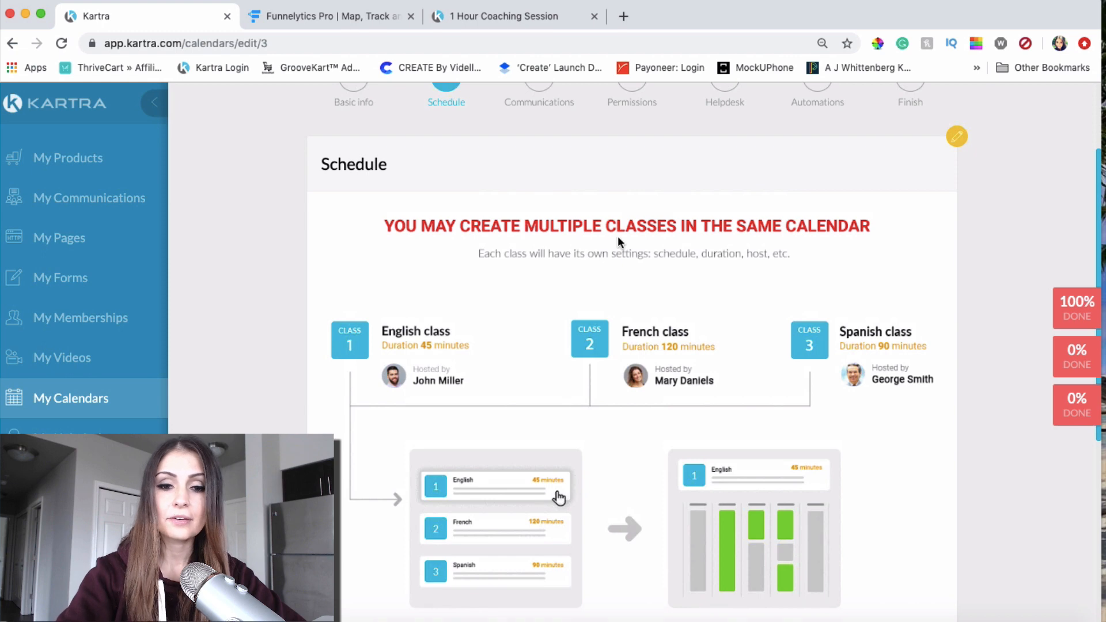
Step: Read and acknowledge the schedule introductions about multiple classes in one calendar and about the time zone
{"action": "scroll", "coordinate": [687, 255], "scroll_direction": "down", "scroll_amount": 1}
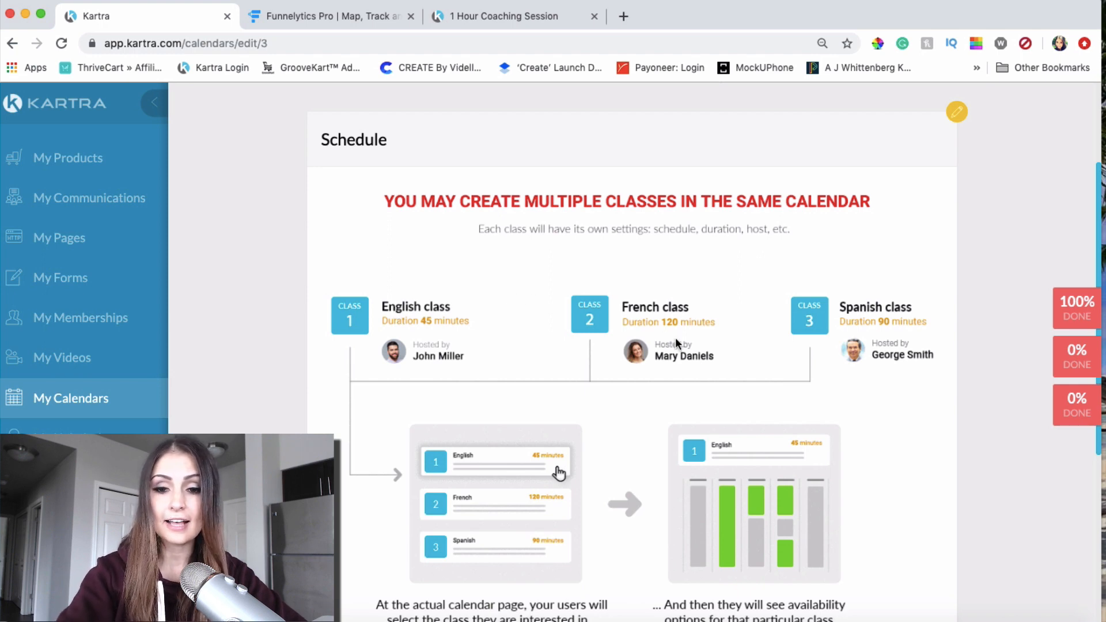
{"action": "scroll", "coordinate": [450, 340], "scroll_direction": "down", "scroll_amount": 1}
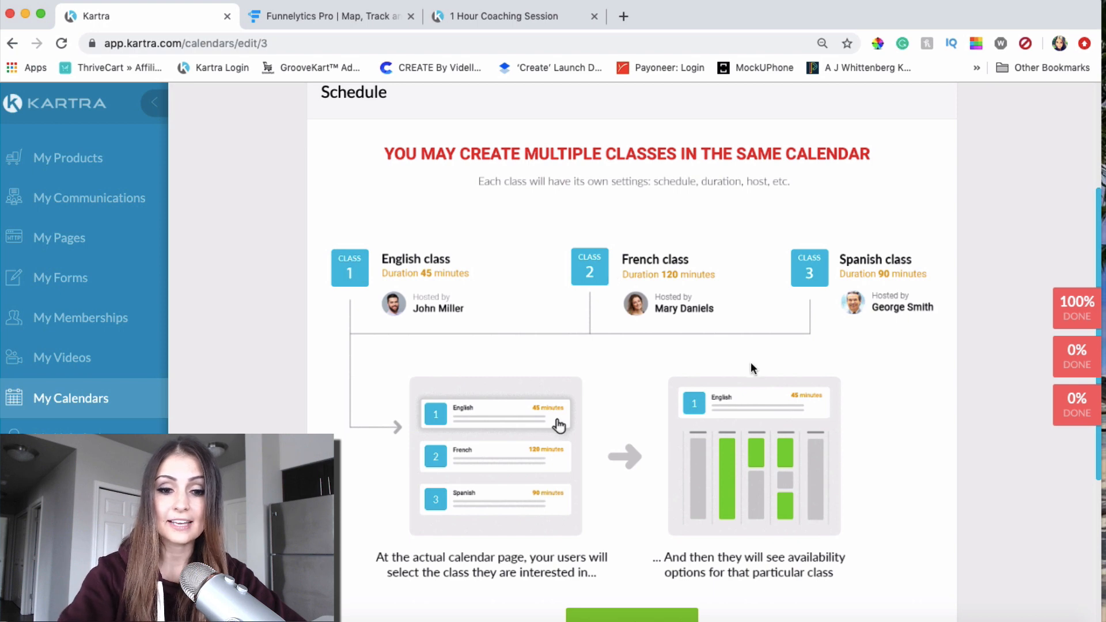
{"action": "scroll", "coordinate": [751, 361], "scroll_direction": "down", "scroll_amount": 4}
{"action": "left_click", "coordinate": [653, 381]}
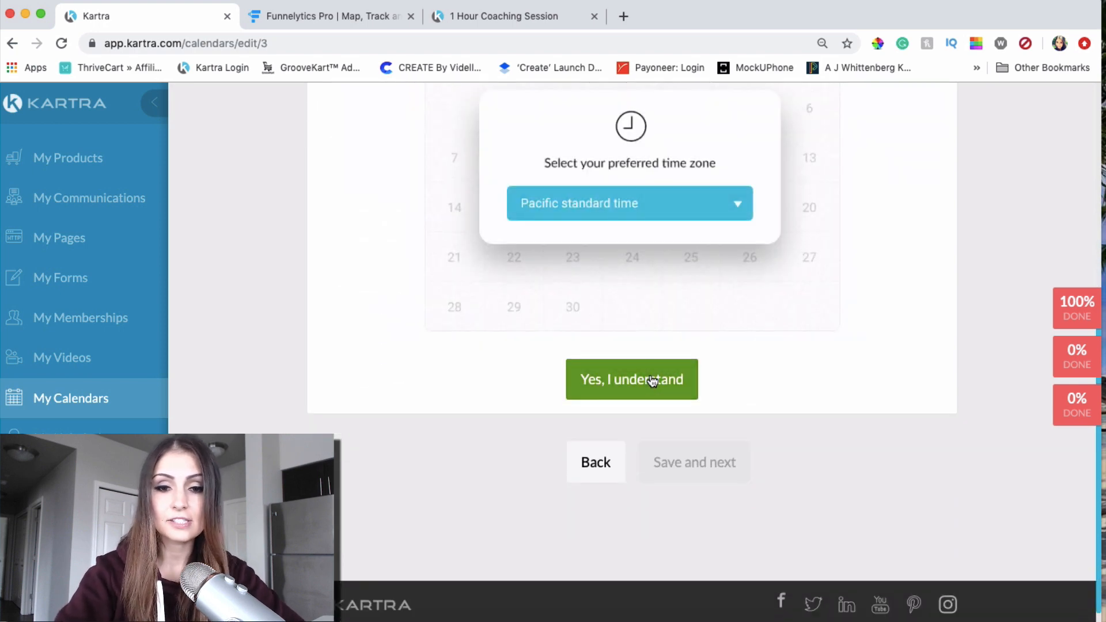
{"action": "scroll", "coordinate": [634, 326], "scroll_direction": "up", "scroll_amount": 5}
{"action": "scroll", "coordinate": [616, 361], "scroll_direction": "down", "scroll_amount": 1}
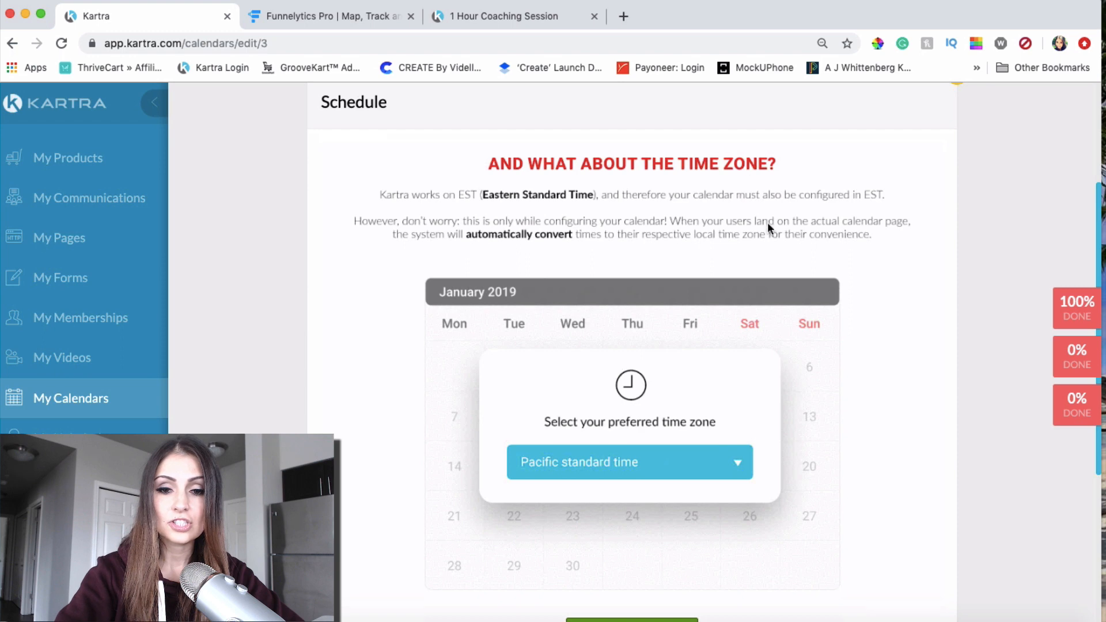
{"action": "scroll", "coordinate": [556, 420], "scroll_direction": "down", "scroll_amount": 2}
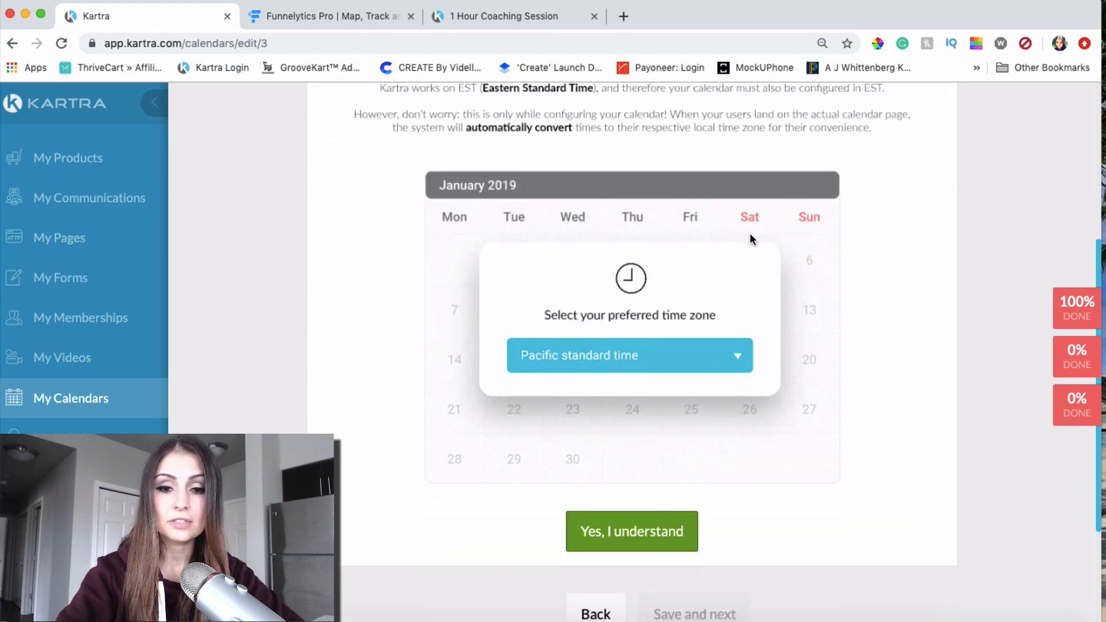
{"action": "scroll", "coordinate": [566, 390], "scroll_direction": "up", "scroll_amount": 3}
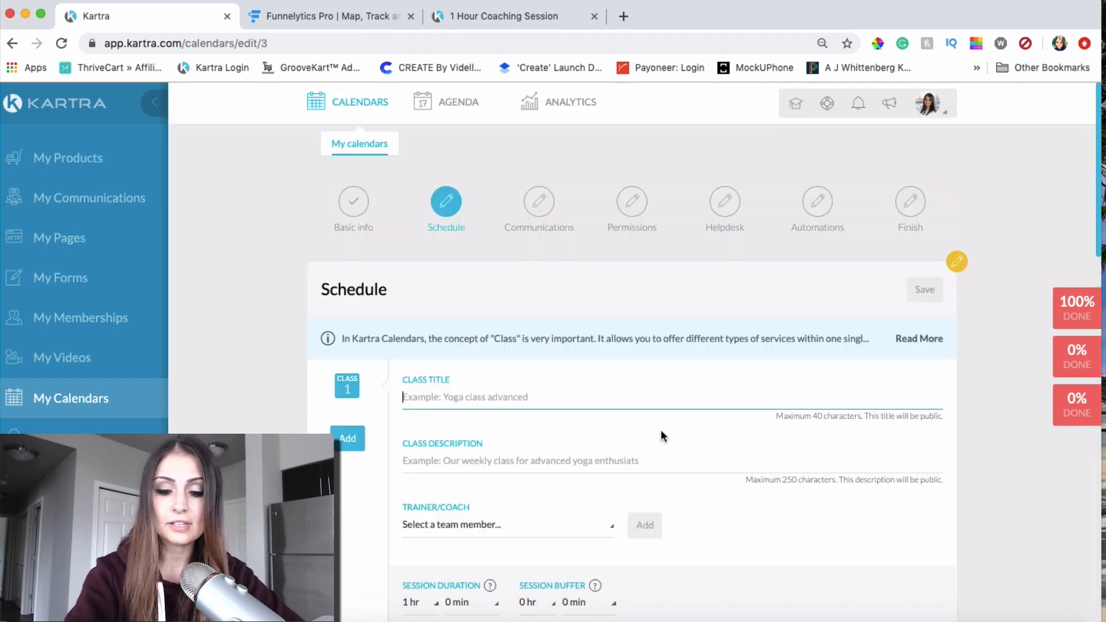
Step: Title the first class Initial Consultation
{"action": "type", "text": "Int"}
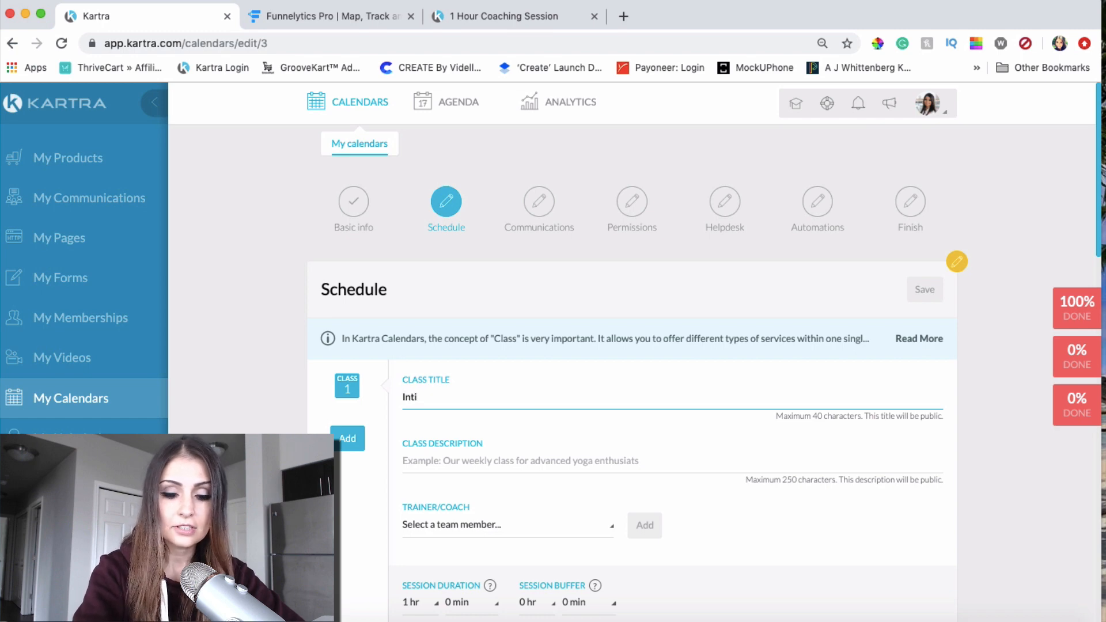
{"action": "type", "text": "i"}
{"action": "key", "text": "BackSpace"}
{"action": "key", "text": "BackSpace"}
{"action": "key", "text": "BackSpace"}
{"action": "type", "text": "no"}
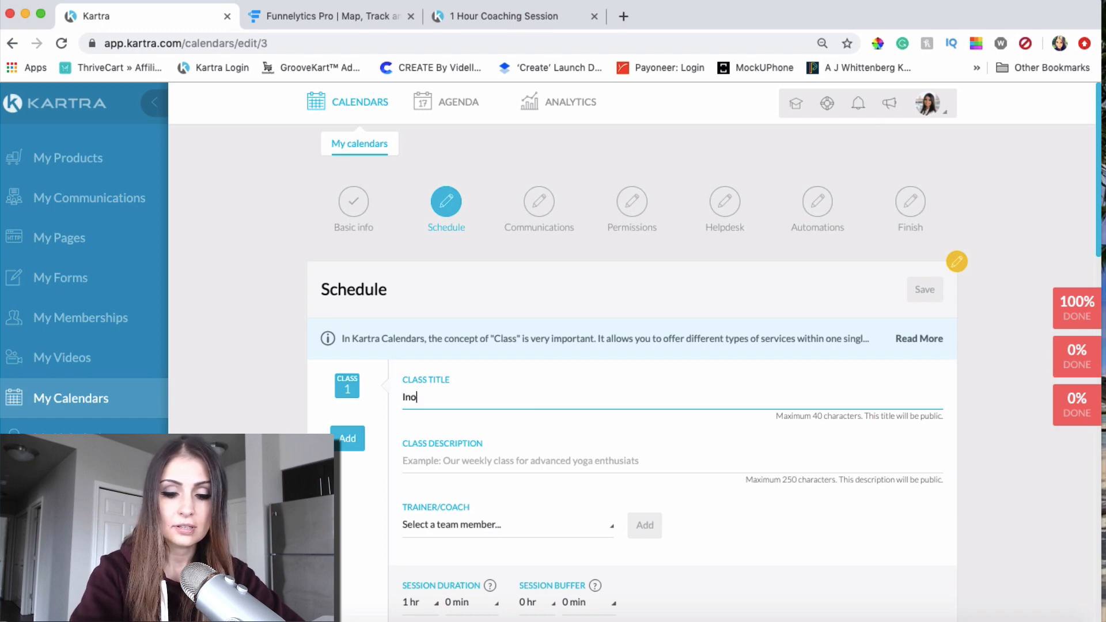
{"action": "key", "text": "BackSpace"}
{"action": "type", "text": "itial Cons"}
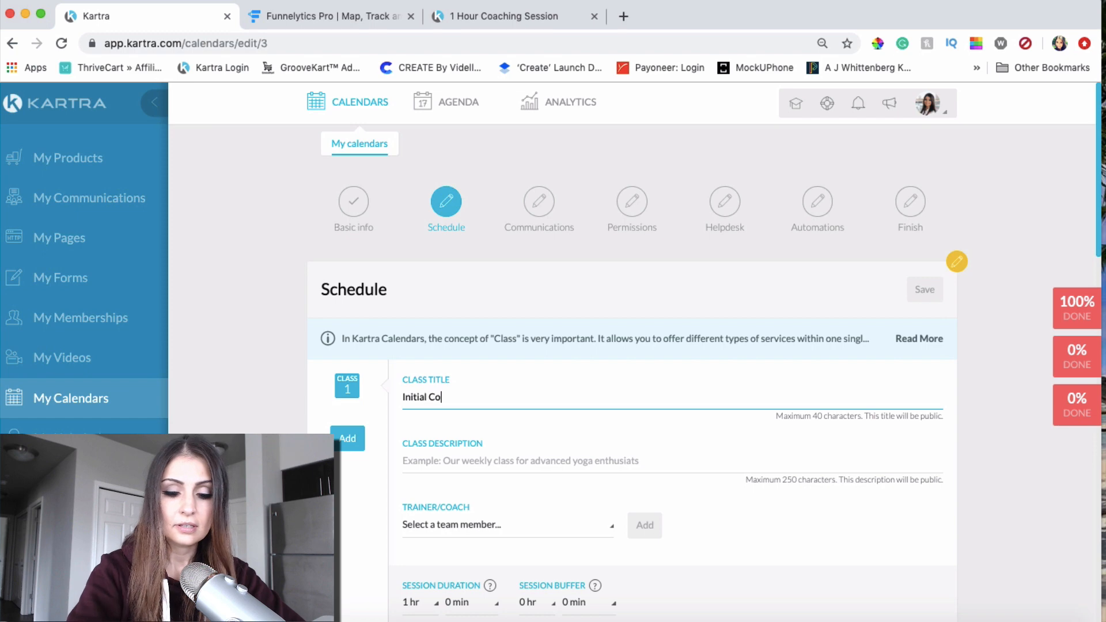
{"action": "type", "text": "ulta"}
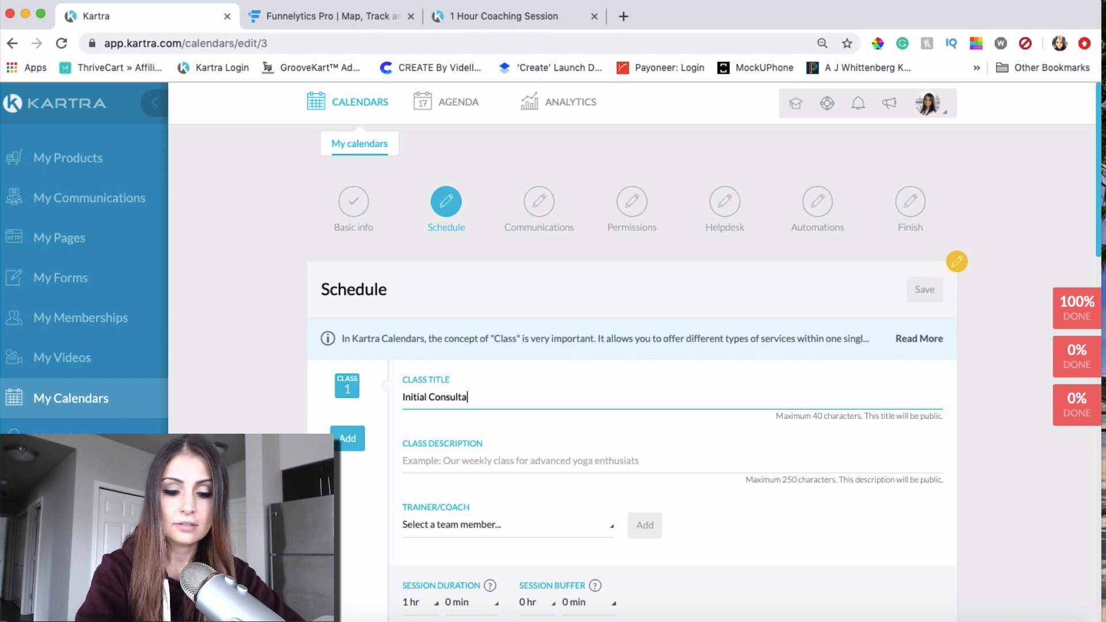
{"action": "type", "text": "tion"}
Step: Copy the Initial Consultation description from the live calendar page and paste it as the class description
{"action": "scroll", "coordinate": [668, 468], "scroll_direction": "down", "scroll_amount": 3}
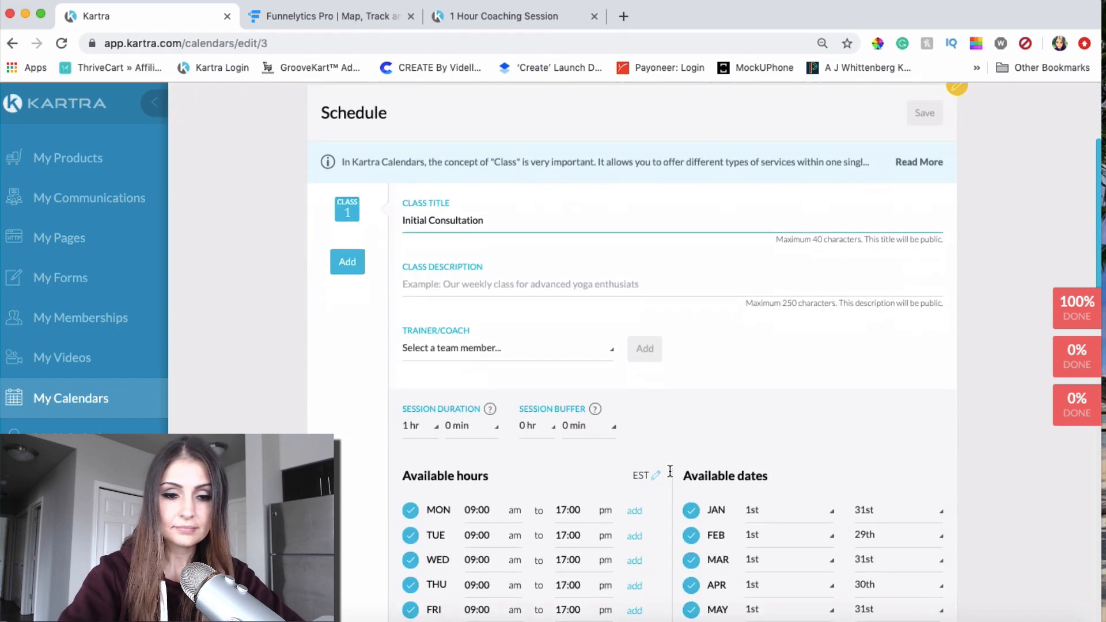
{"action": "left_click", "coordinate": [442, 270]}
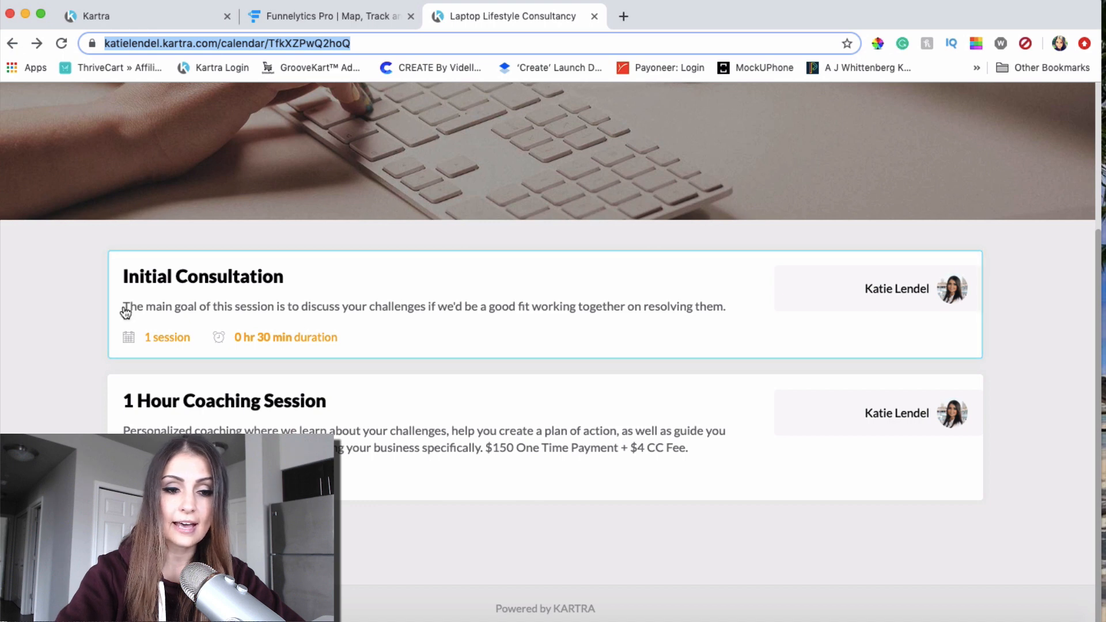
{"action": "left_click_drag", "start_coordinate": [123, 311], "coordinate": [597, 311]}
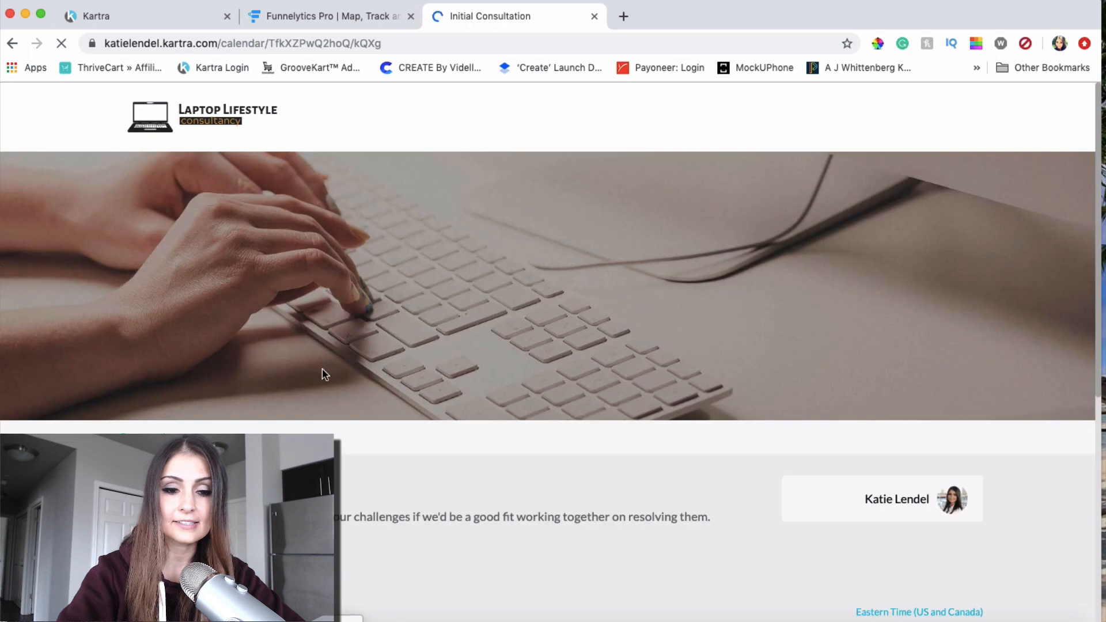
{"action": "scroll", "coordinate": [328, 378], "scroll_direction": "down", "scroll_amount": 3}
{"action": "left_click_drag", "start_coordinate": [109, 344], "coordinate": [770, 354]}
{"action": "scroll", "coordinate": [710, 260], "scroll_direction": "down", "scroll_amount": 3}
{"action": "left_click_drag", "start_coordinate": [710, 257], "coordinate": [710, 180]}
{"action": "key", "text": "cmd+c"}
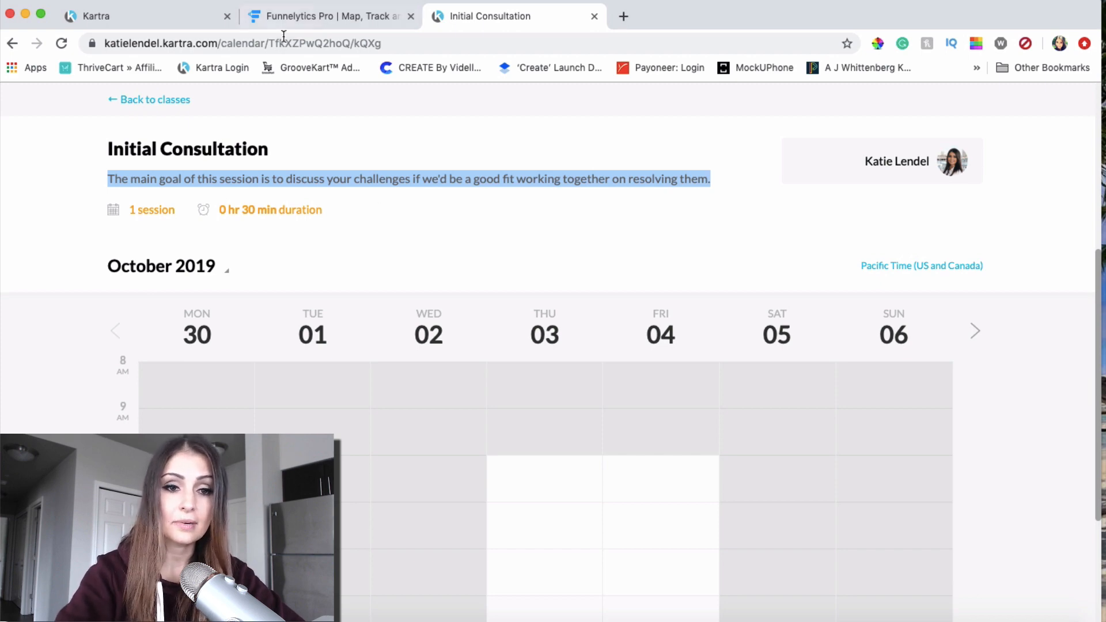
{"action": "left_click", "coordinate": [165, 18]}
{"action": "key", "text": "cmd+v"}
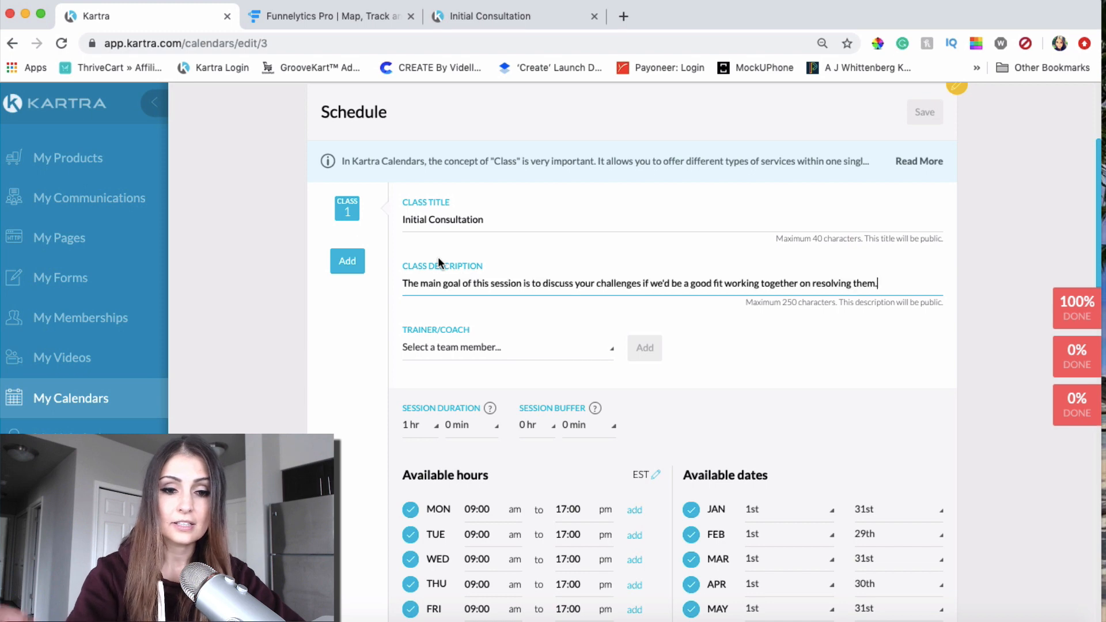
Step: Select the account owner as team member and add them as the class's trainer/coach
{"action": "scroll", "coordinate": [603, 315], "scroll_direction": "down", "scroll_amount": 3}
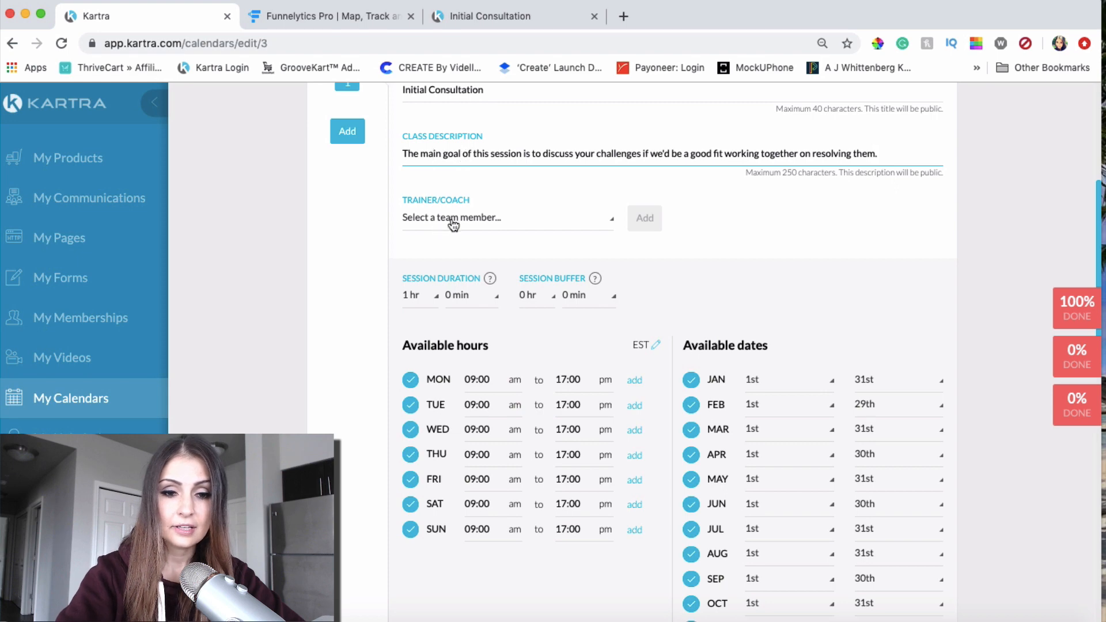
{"action": "left_click", "coordinate": [599, 225]}
{"action": "left_click", "coordinate": [491, 272]}
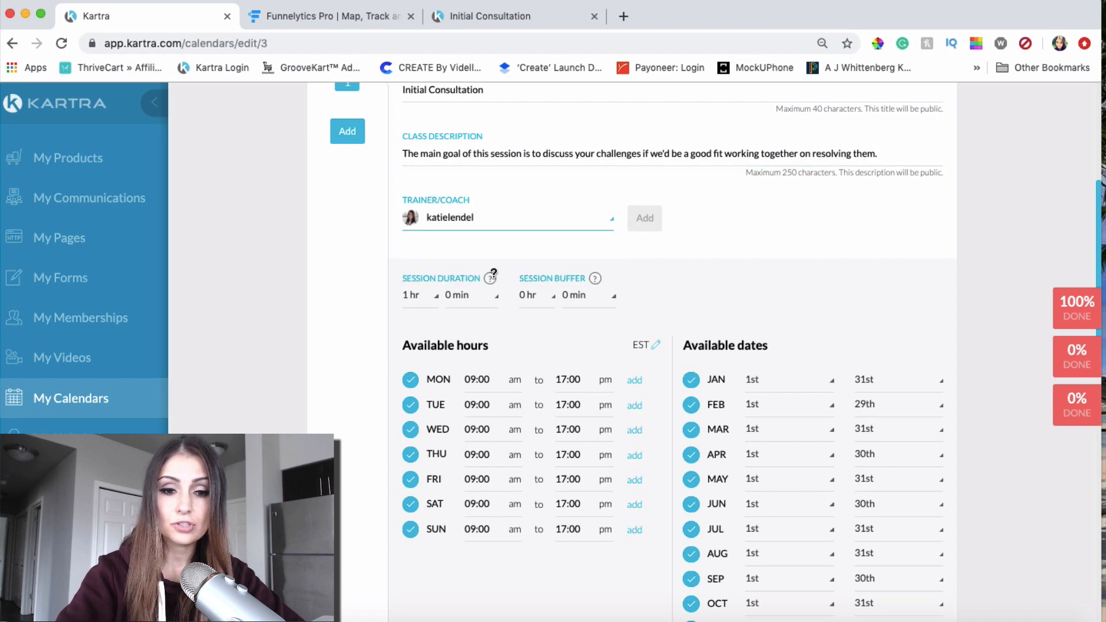
{"action": "left_click", "coordinate": [646, 219]}
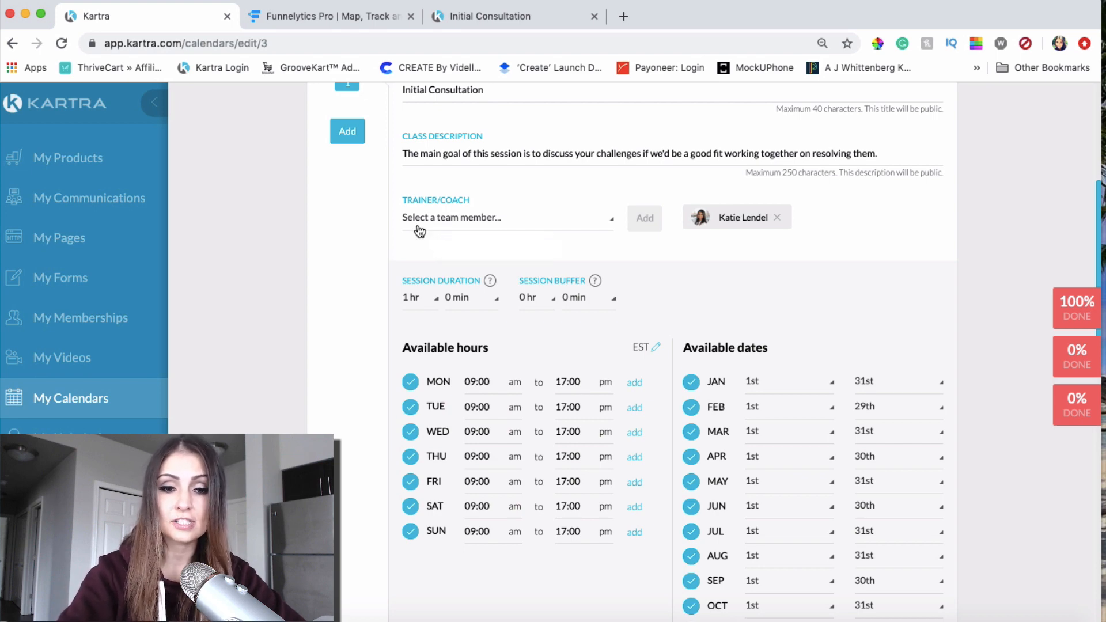
Step: Exclude Saturday and Sunday from the class's available hours
{"action": "scroll", "coordinate": [467, 296], "scroll_direction": "down", "scroll_amount": 3}
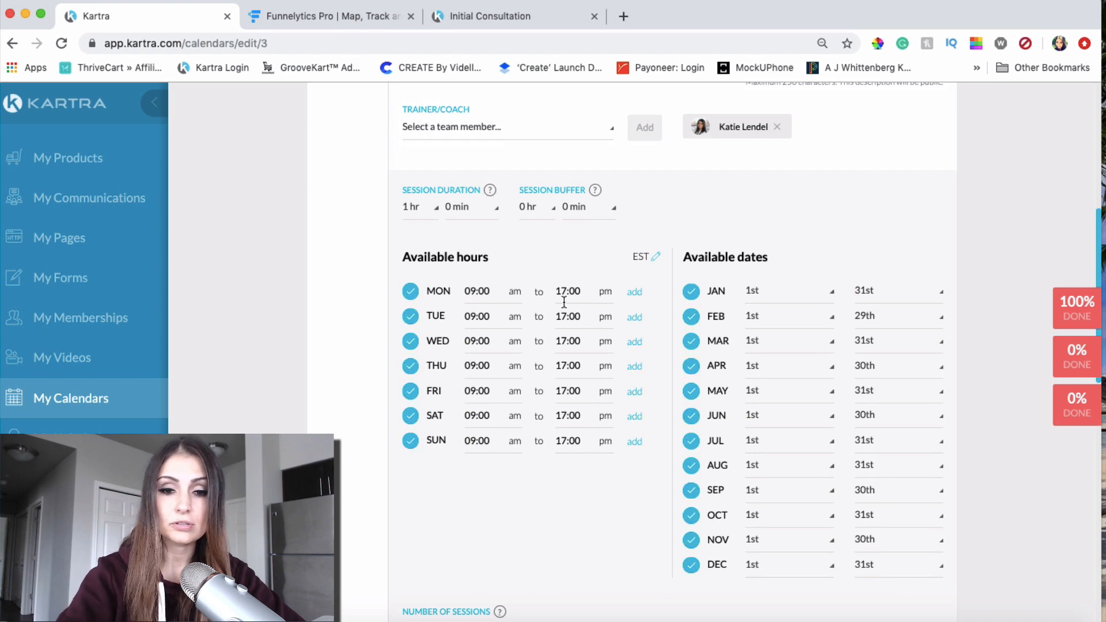
{"action": "left_click", "coordinate": [412, 418]}
{"action": "left_click", "coordinate": [410, 441]}
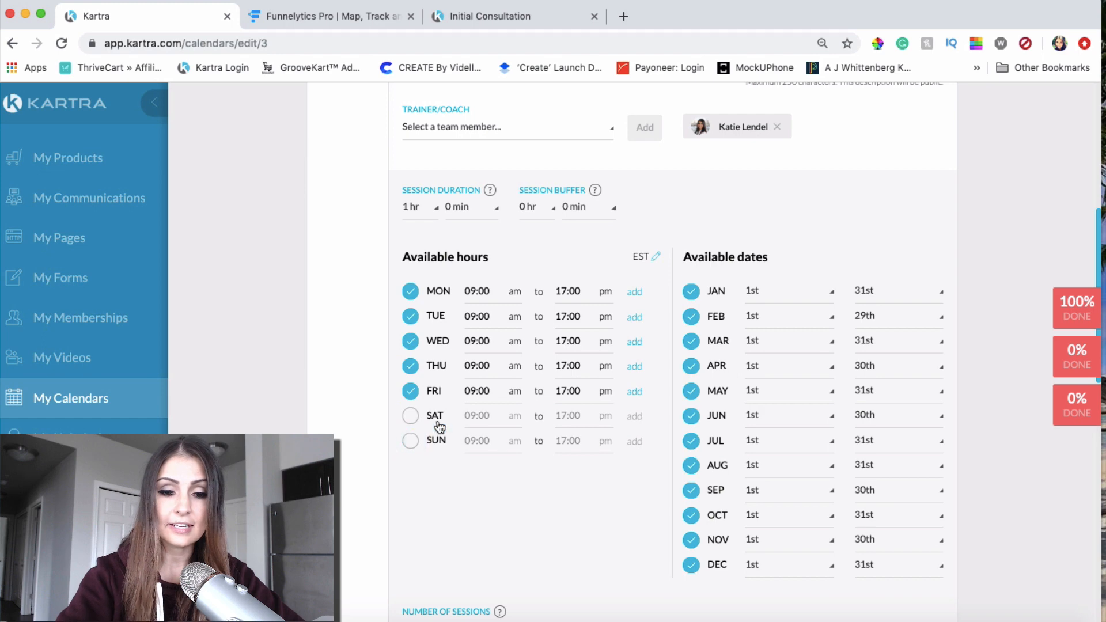
Step: Set the end of Monday's available hours to 12:00 pm
{"action": "scroll", "coordinate": [579, 369], "scroll_direction": "up", "scroll_amount": 1}
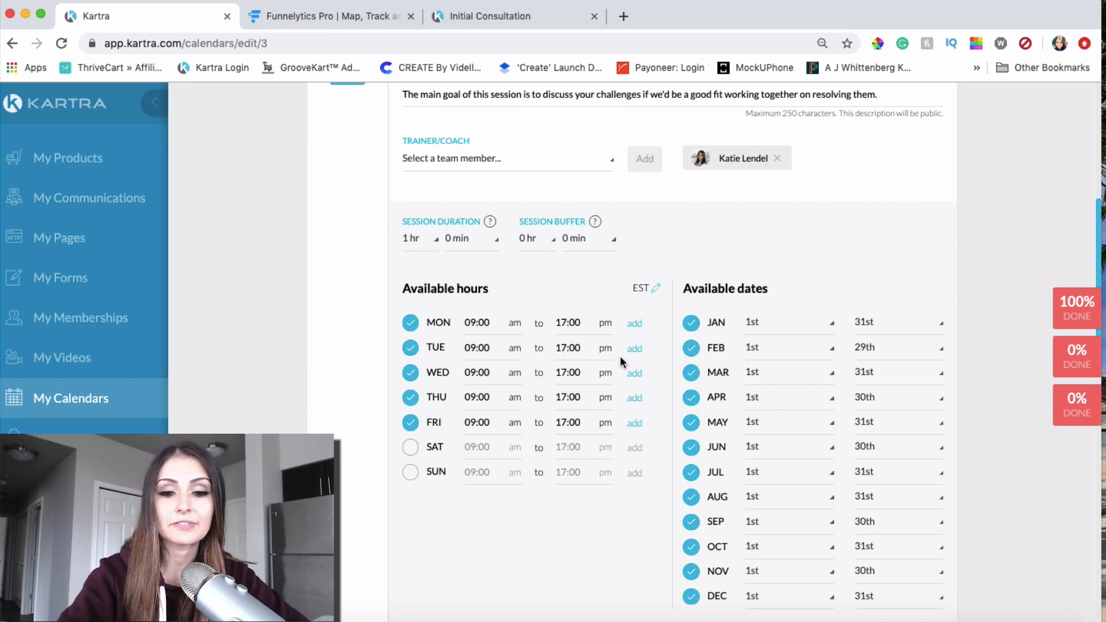
{"action": "left_click", "coordinate": [568, 324]}
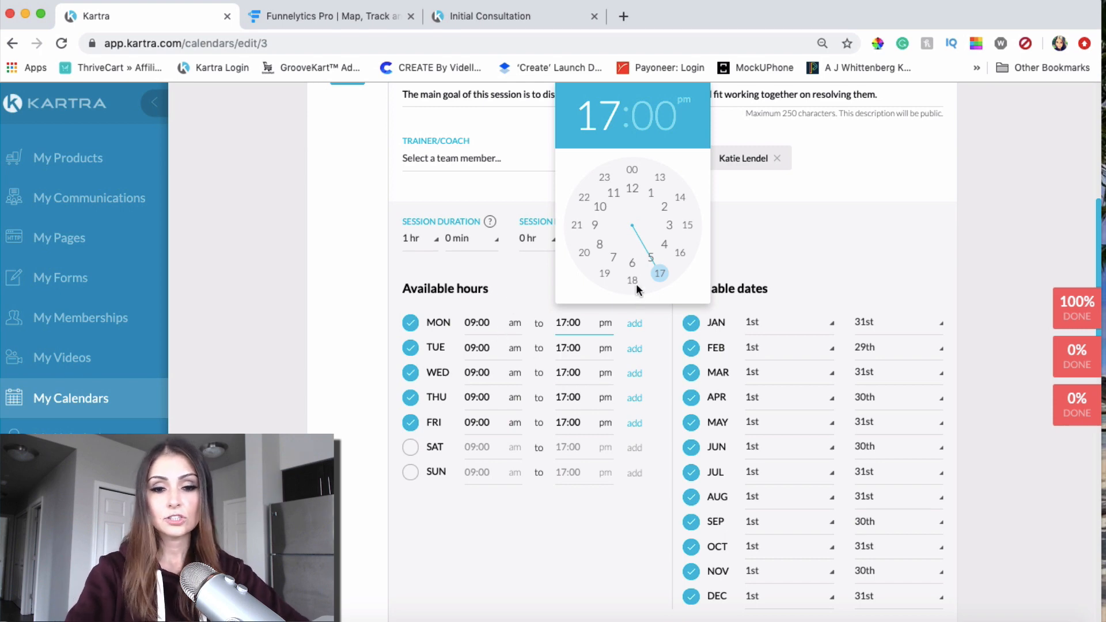
{"action": "left_click", "coordinate": [632, 187]}
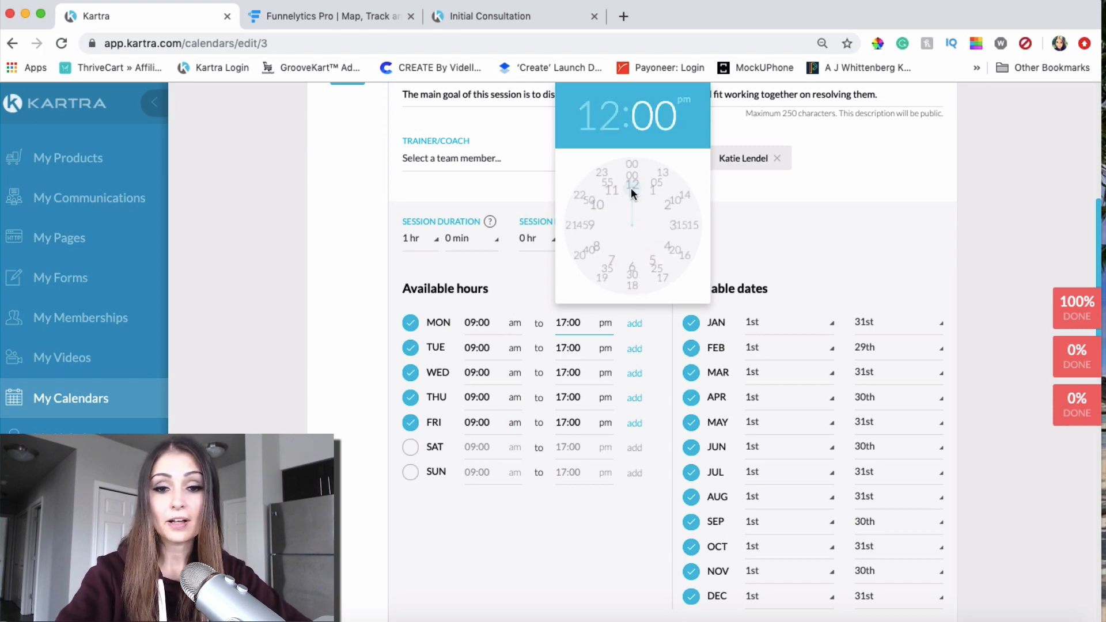
{"action": "left_click", "coordinate": [632, 172]}
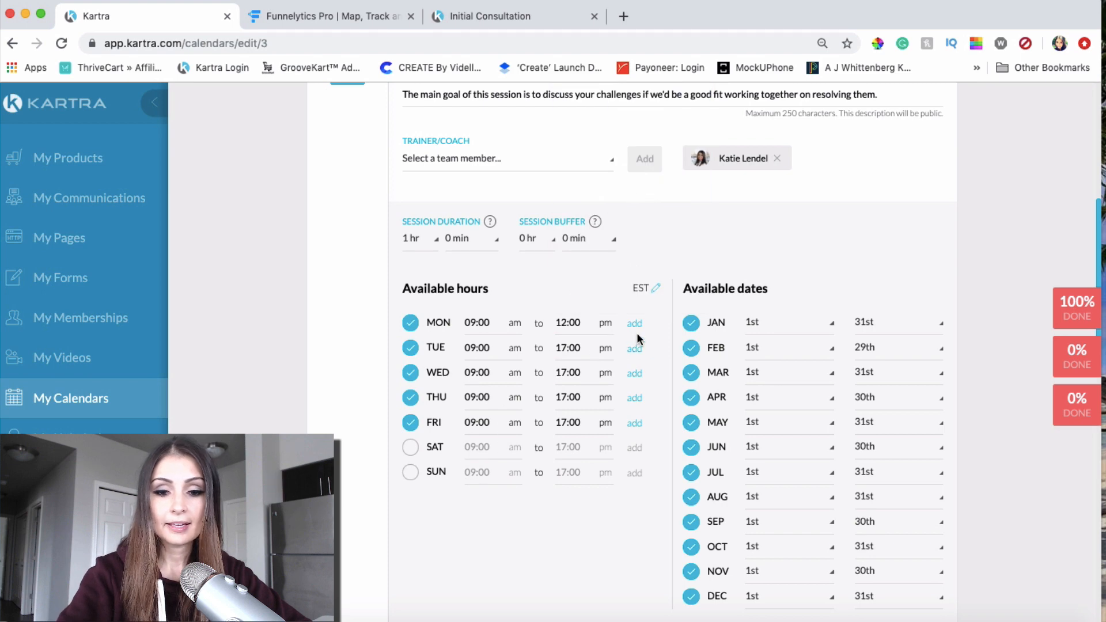
Step: Add a second Monday availability slot and set its start time to 02:00 am
{"action": "left_click", "coordinate": [634, 325]}
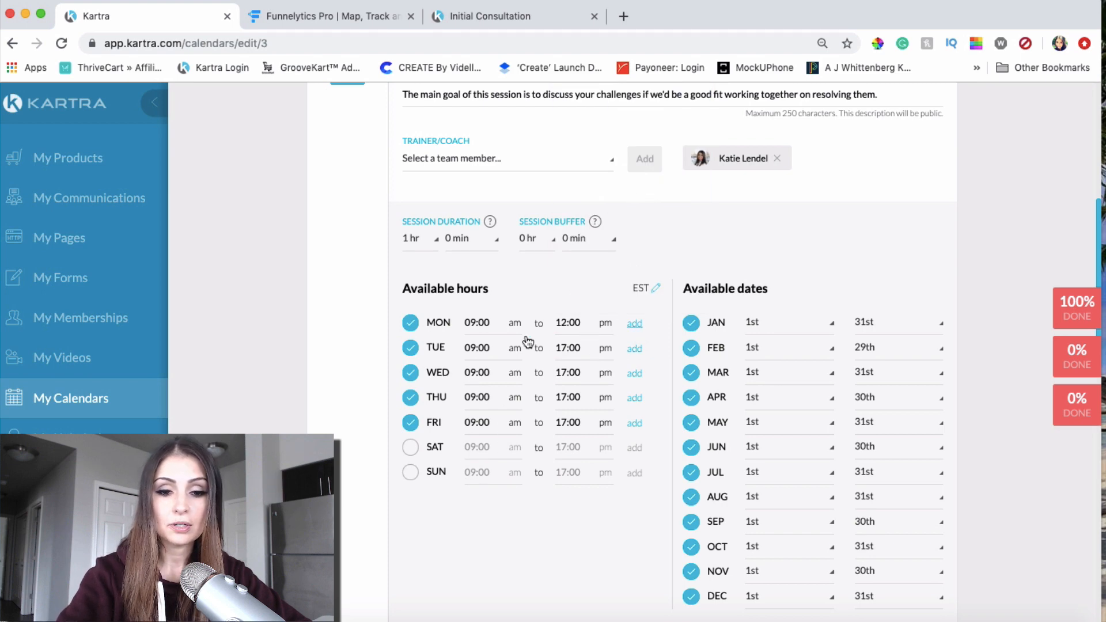
{"action": "left_click", "coordinate": [487, 349]}
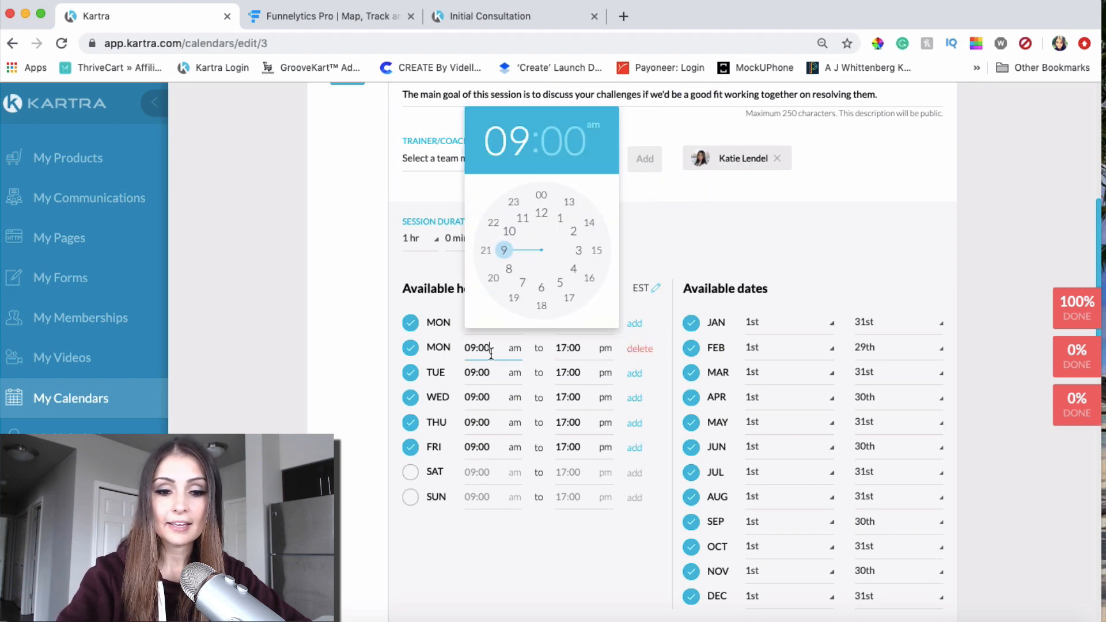
{"action": "left_click", "coordinate": [578, 234]}
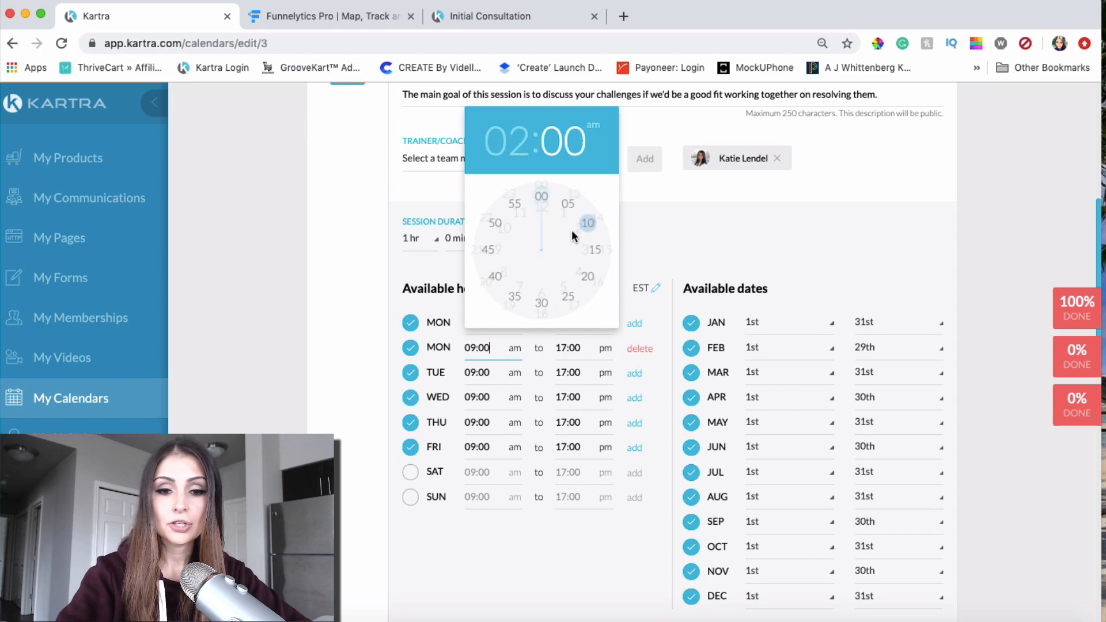
{"action": "left_click", "coordinate": [542, 199]}
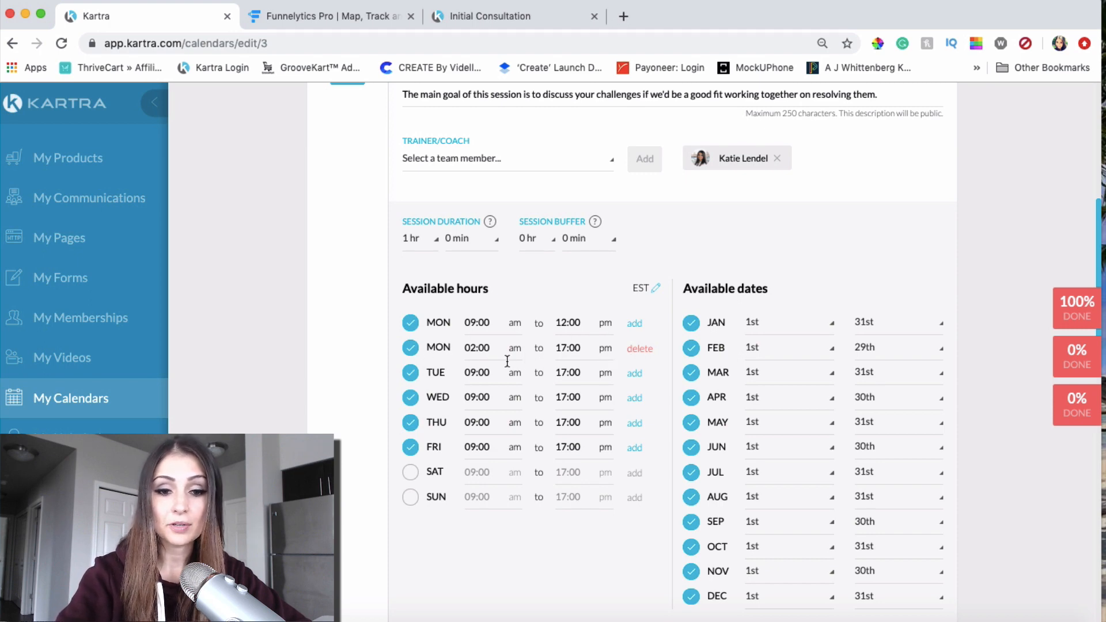
{"action": "scroll", "coordinate": [506, 360], "scroll_direction": "down", "scroll_amount": 5}
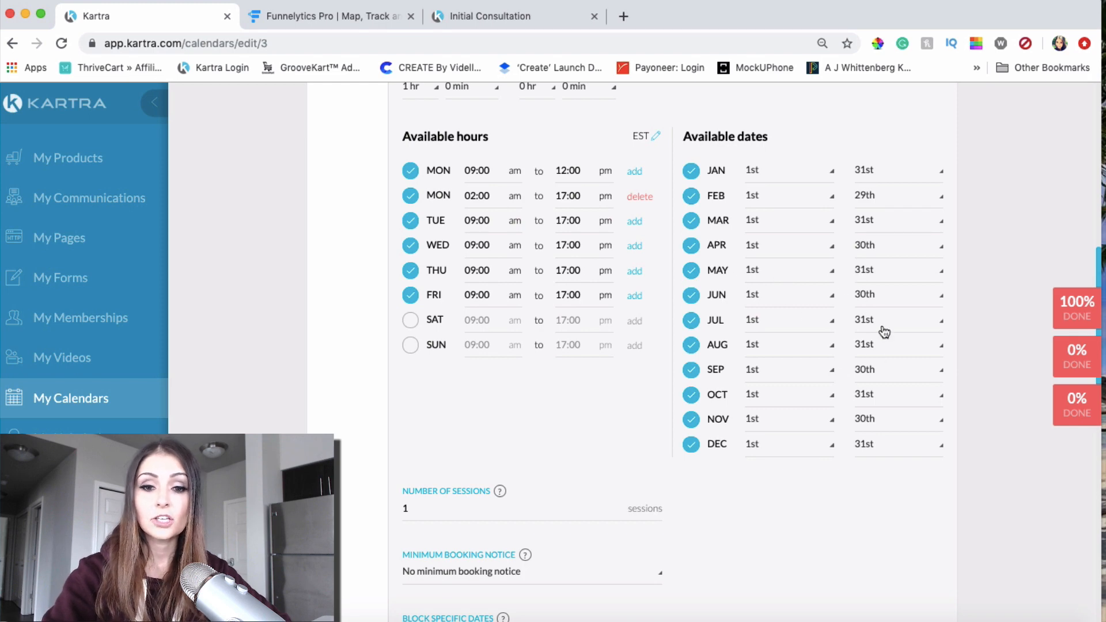
Step: Set the Initial Consultation class's minimum booking notice to Don't allow same-day booking
{"action": "scroll", "coordinate": [556, 412], "scroll_direction": "down", "scroll_amount": 3}
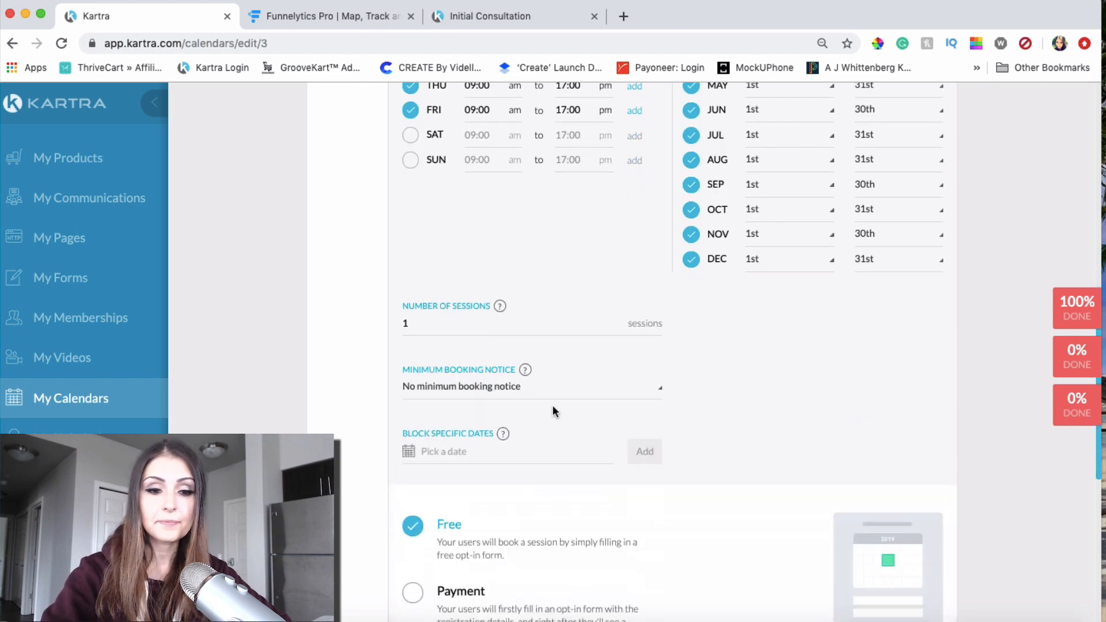
{"action": "scroll", "coordinate": [806, 231], "scroll_direction": "up", "scroll_amount": 2}
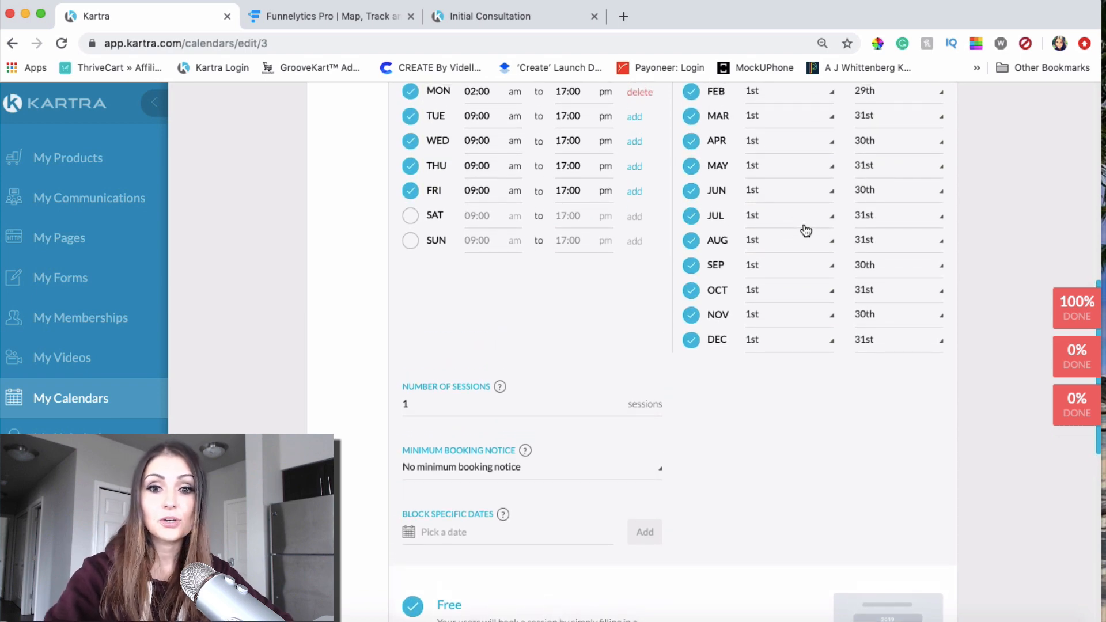
{"action": "scroll", "coordinate": [422, 397], "scroll_direction": "down", "scroll_amount": 2}
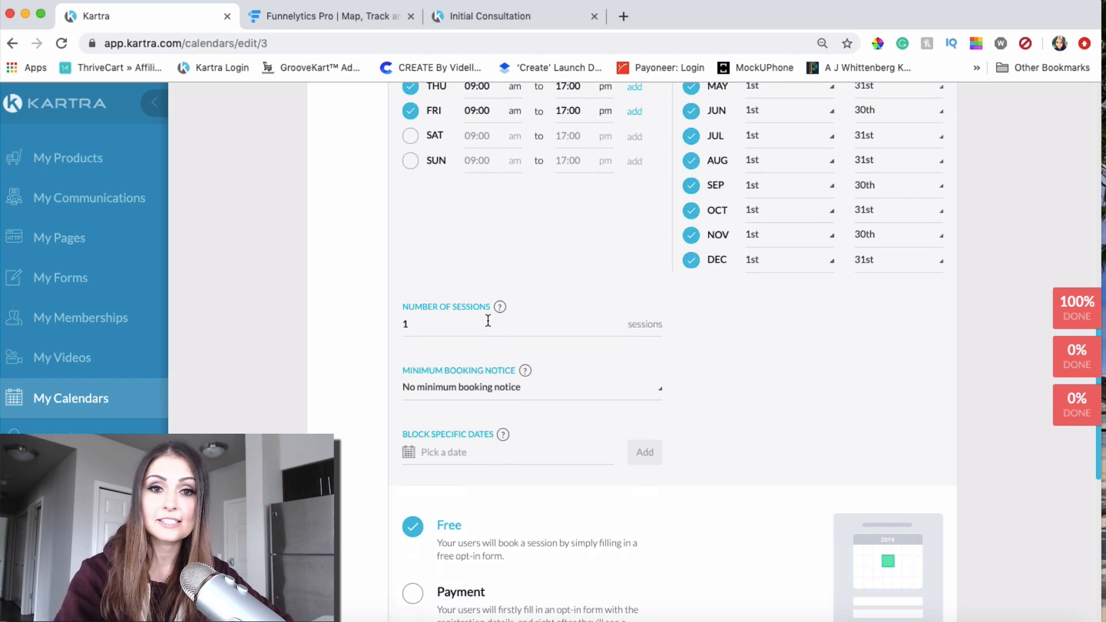
{"action": "left_click", "coordinate": [437, 329]}
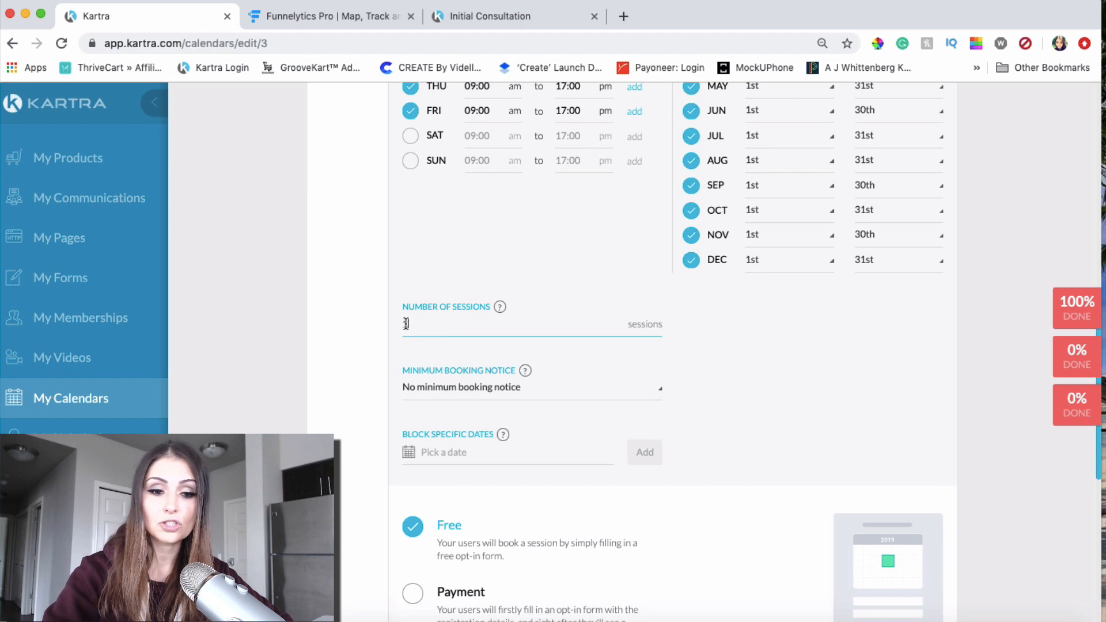
{"action": "left_click_drag", "start_coordinate": [393, 323], "coordinate": [422, 324]}
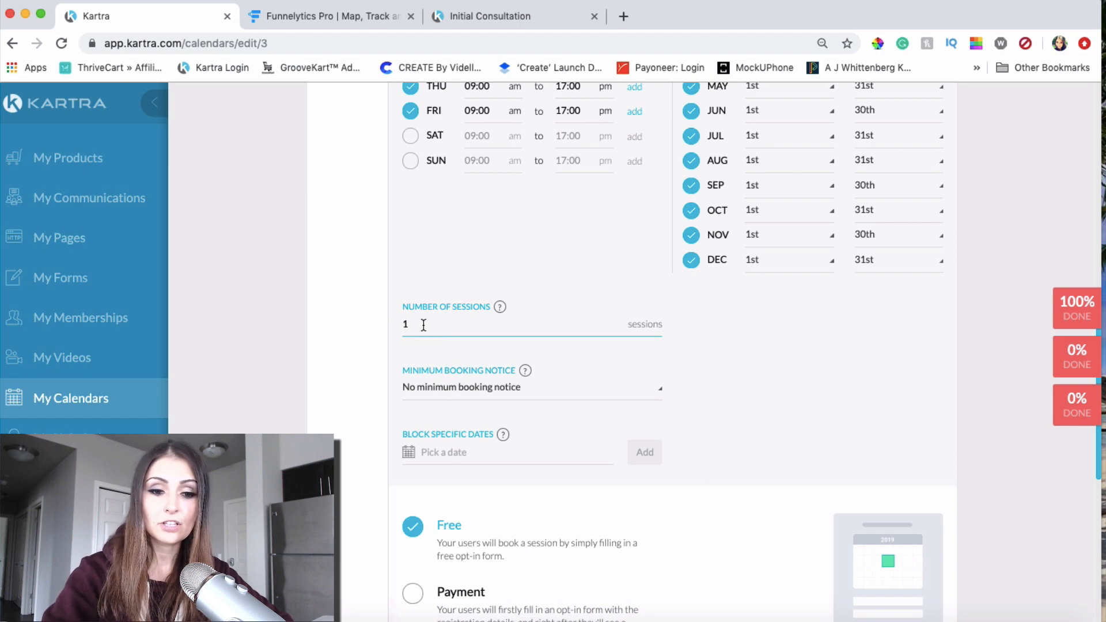
{"action": "left_click", "coordinate": [444, 386]}
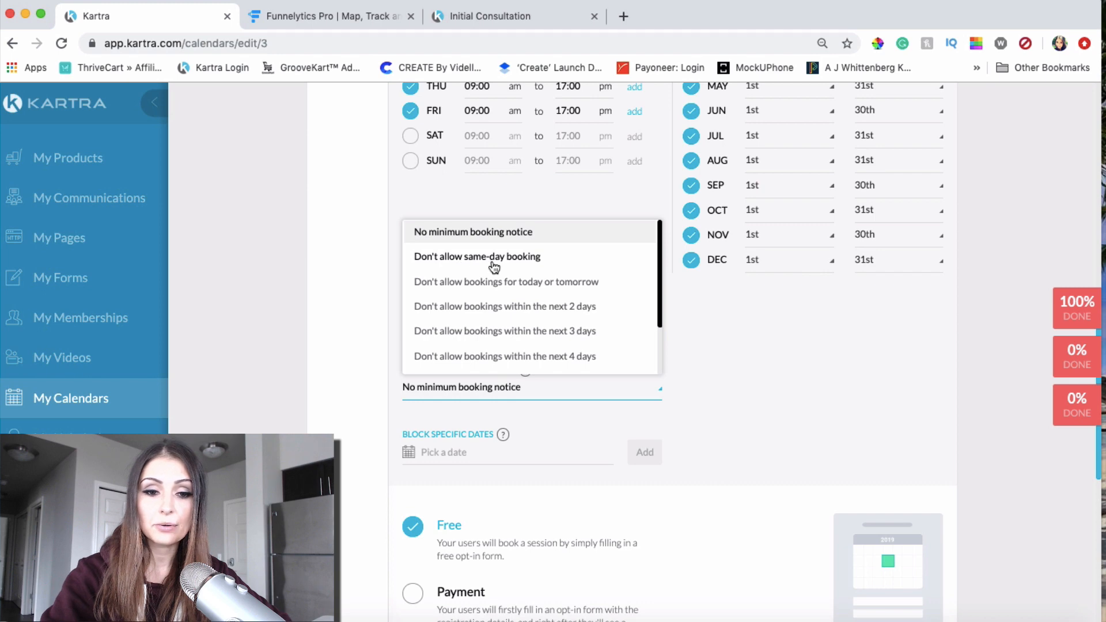
{"action": "left_click", "coordinate": [514, 258]}
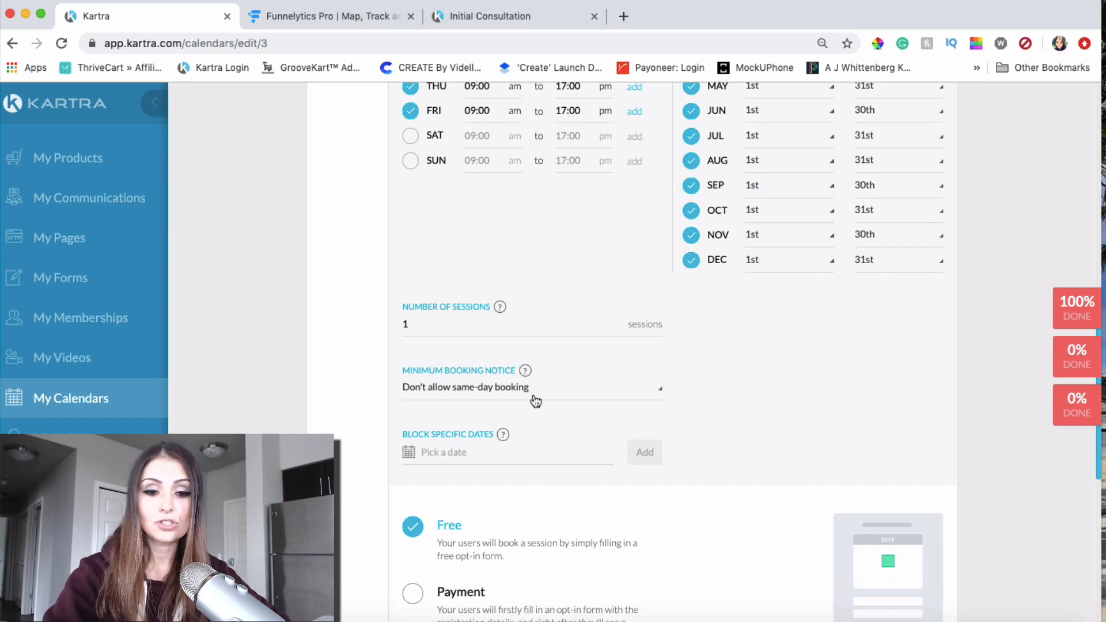
Step: Look at the calendar for blocking specific dates and review the class's available hours
{"action": "left_click", "coordinate": [480, 453]}
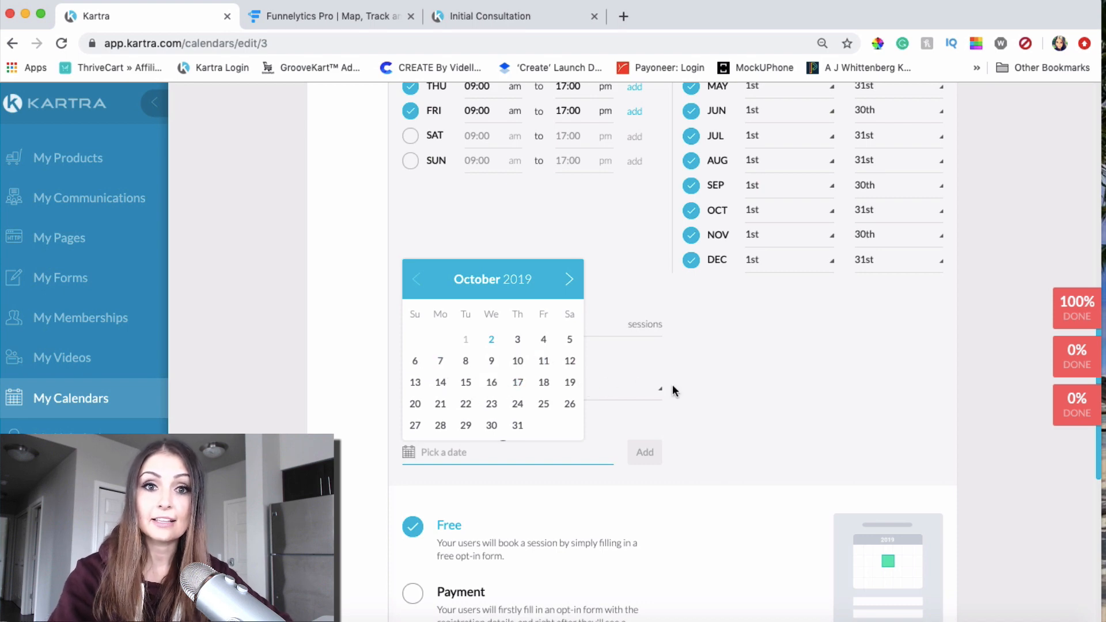
{"action": "left_click", "coordinate": [721, 387]}
{"action": "scroll", "coordinate": [734, 481], "scroll_direction": "down", "scroll_amount": 2}
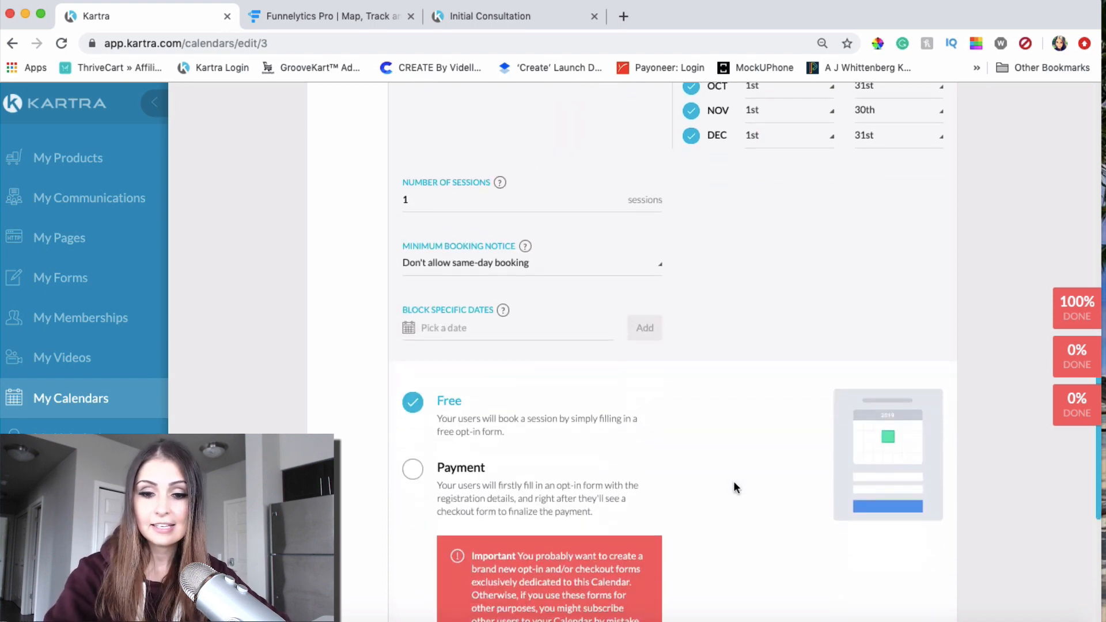
{"action": "scroll", "coordinate": [733, 482], "scroll_direction": "up", "scroll_amount": 3}
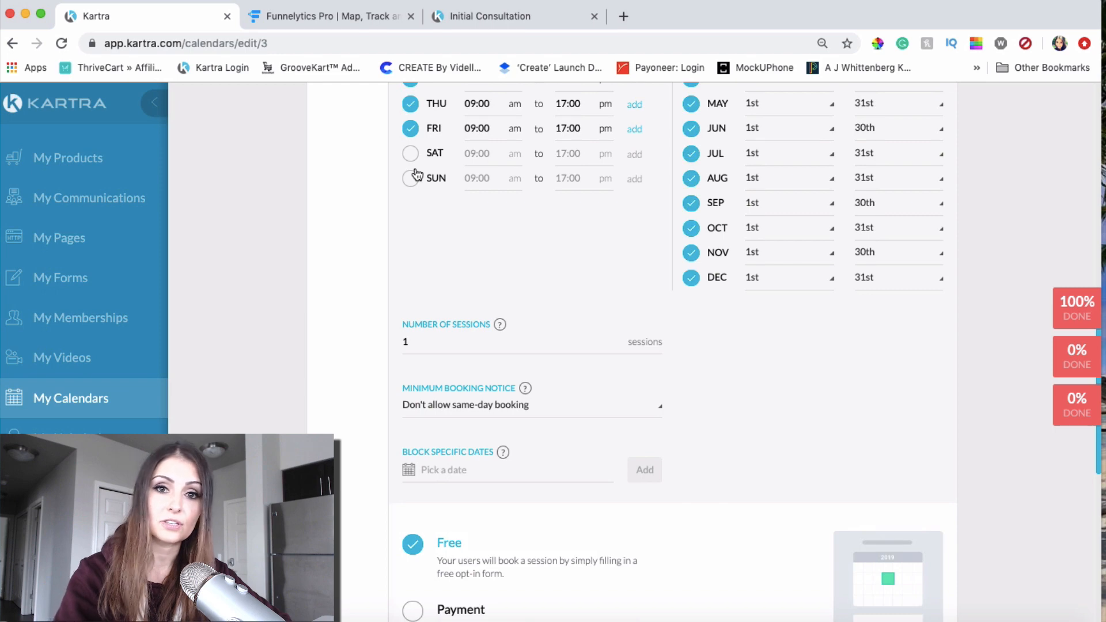
{"action": "scroll", "coordinate": [417, 167], "scroll_direction": "up", "scroll_amount": 3}
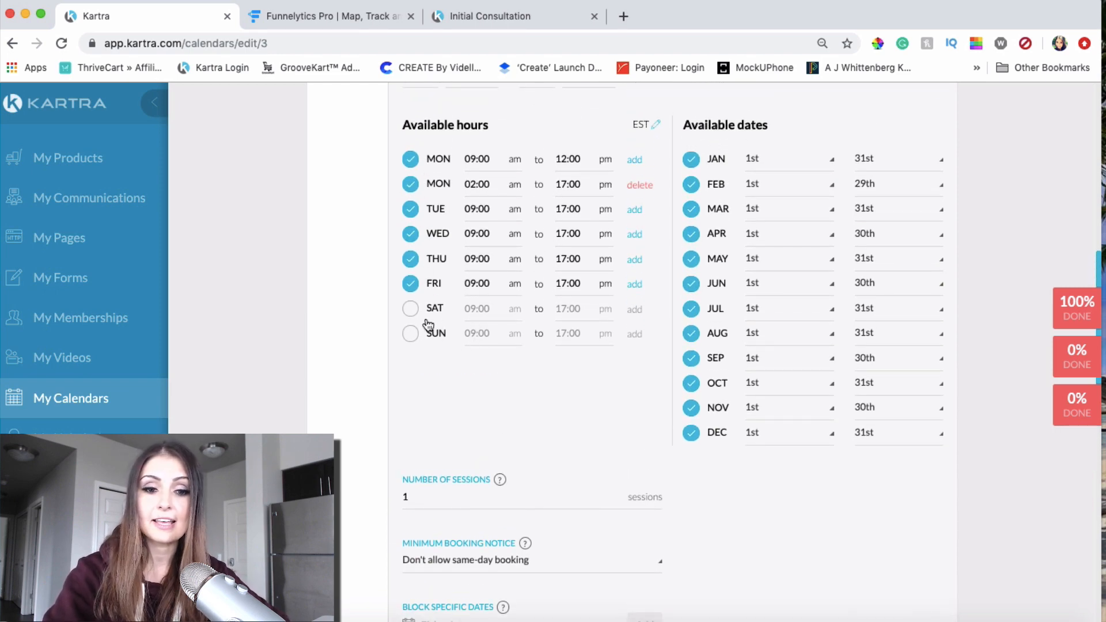
{"action": "scroll", "coordinate": [502, 468], "scroll_direction": "down", "scroll_amount": 4}
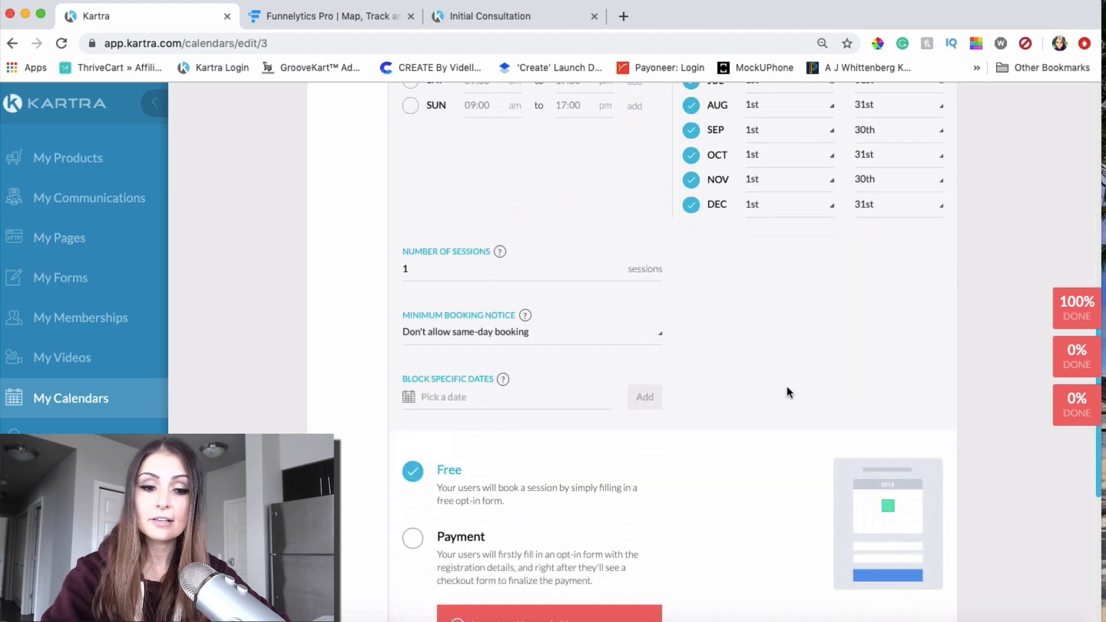
Step: Select LL Consultancy as the opt-in form for the free Initial Consultation class
{"action": "scroll", "coordinate": [787, 390], "scroll_direction": "down", "scroll_amount": 5}
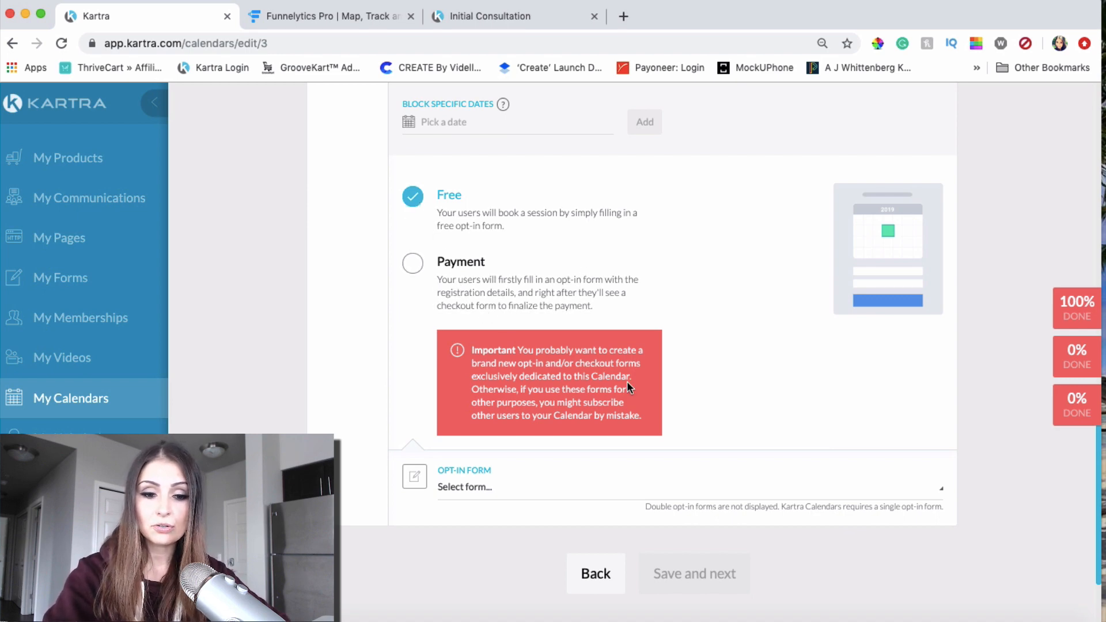
{"action": "scroll", "coordinate": [460, 521], "scroll_direction": "down", "scroll_amount": 2}
{"action": "scroll", "coordinate": [461, 521], "scroll_direction": "up", "scroll_amount": 2}
{"action": "left_click", "coordinate": [469, 479]}
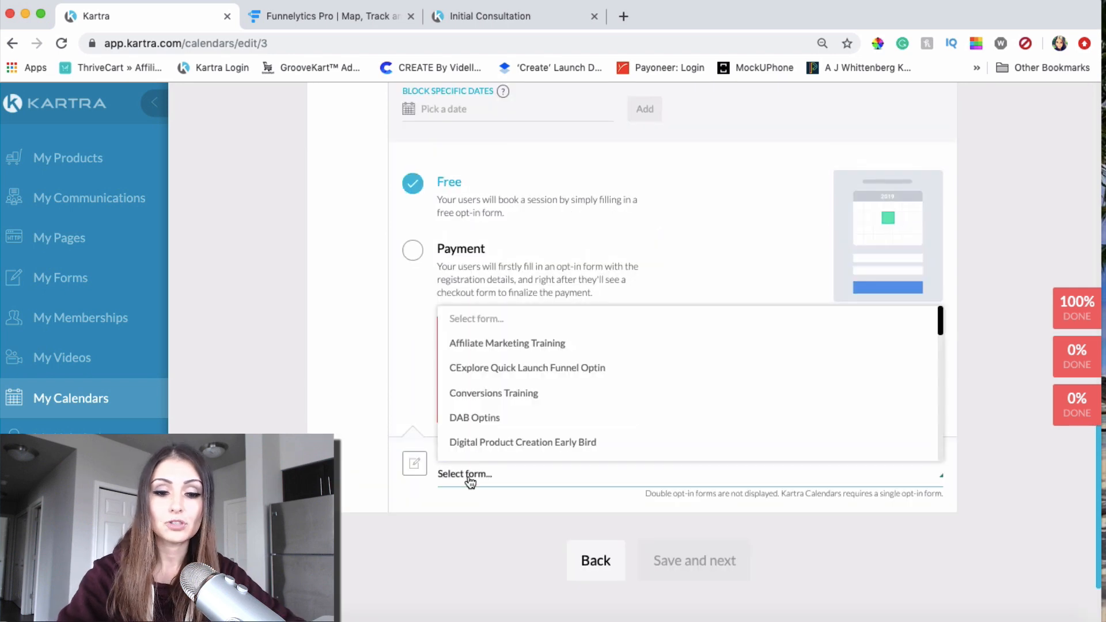
{"action": "left_click", "coordinate": [469, 479]}
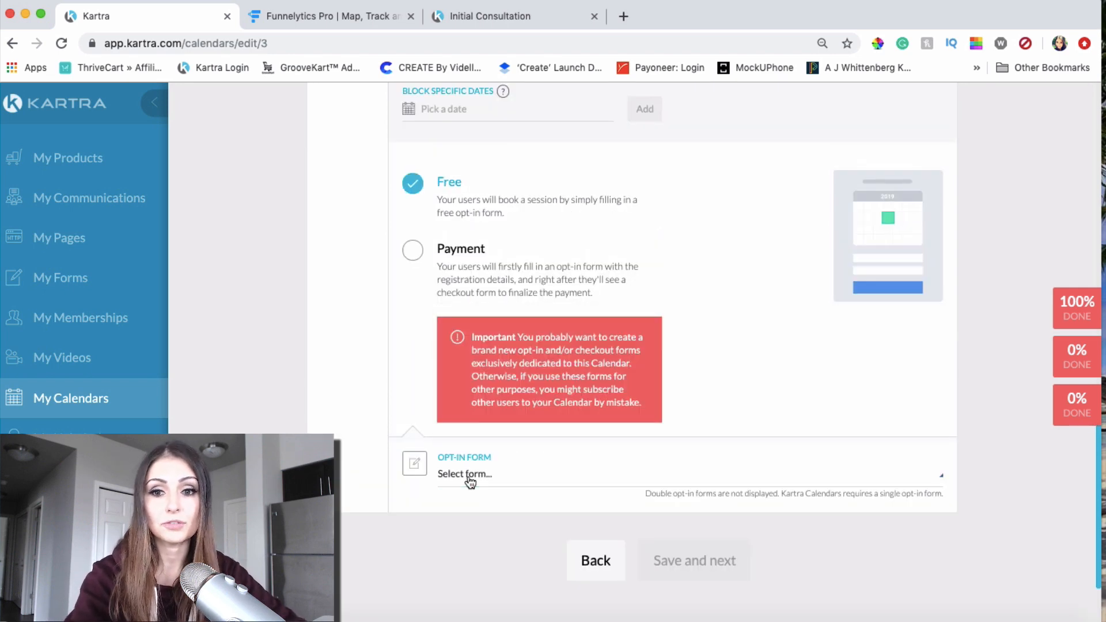
{"action": "left_click", "coordinate": [471, 482]}
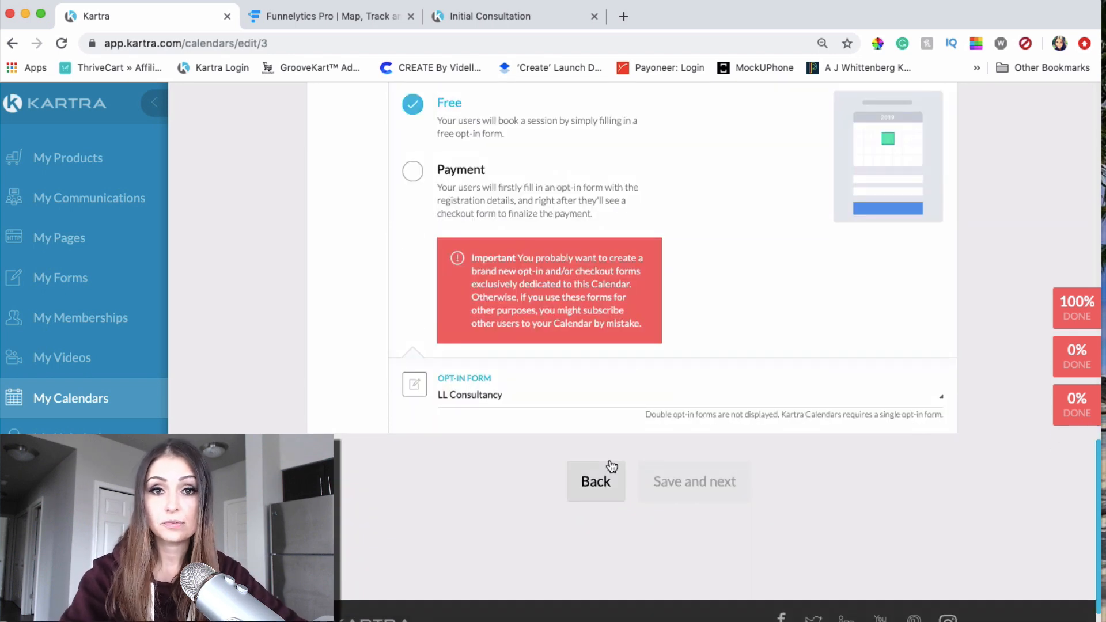
Step: Review the Initial Consultation class settings and save the schedule
{"action": "scroll", "coordinate": [611, 465], "scroll_direction": "up", "scroll_amount": 3}
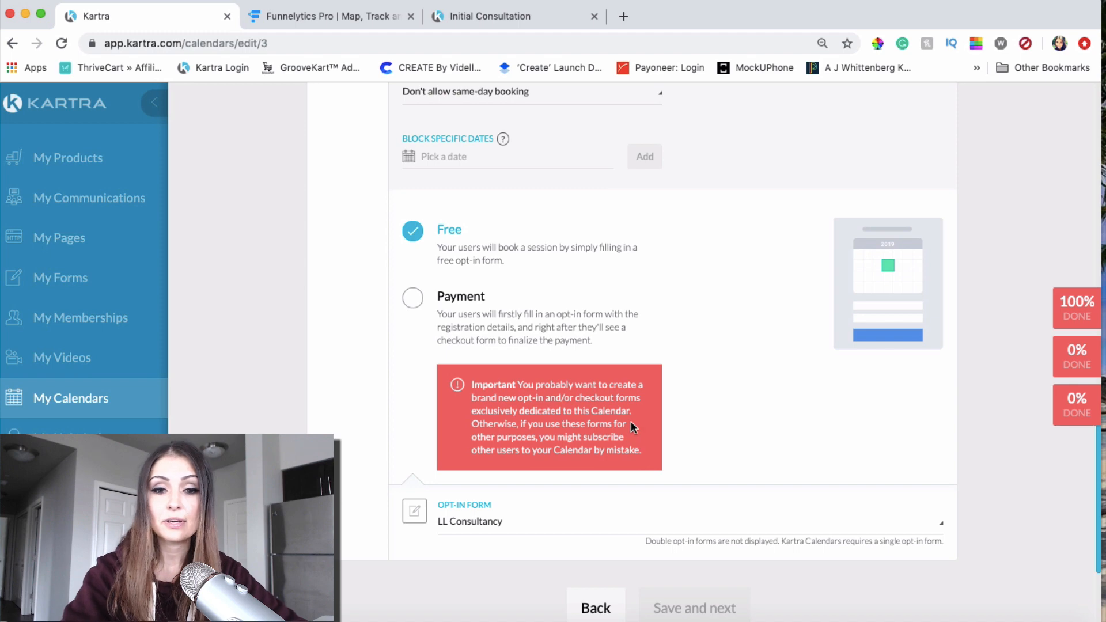
{"action": "scroll", "coordinate": [630, 421], "scroll_direction": "up", "scroll_amount": 10}
{"action": "scroll", "coordinate": [631, 426], "scroll_direction": "up", "scroll_amount": 3}
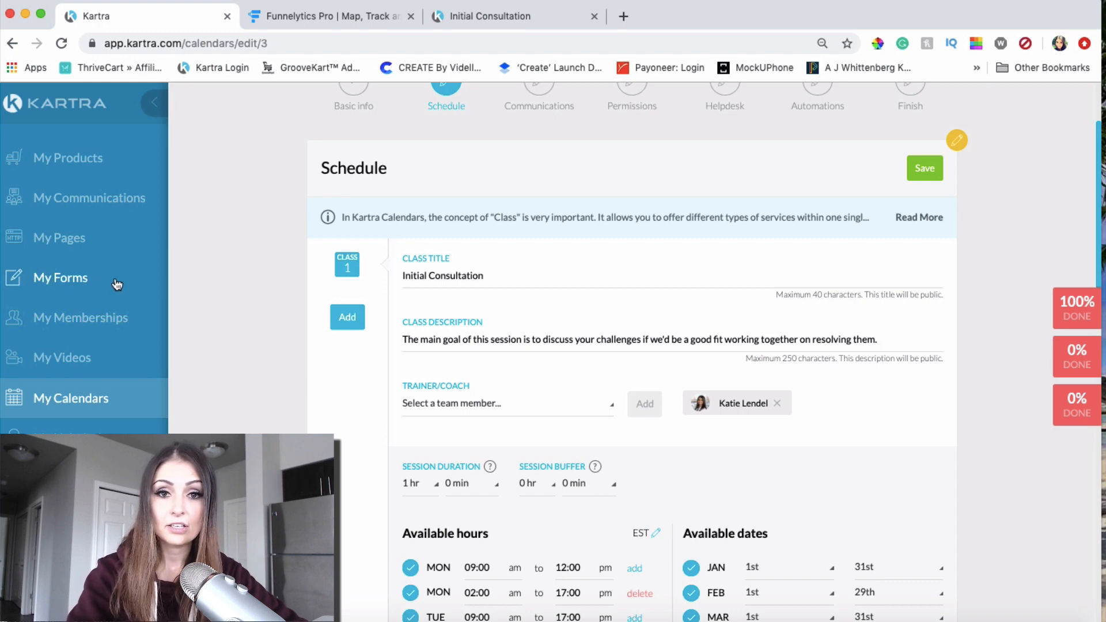
{"action": "scroll", "coordinate": [438, 292], "scroll_direction": "down", "scroll_amount": 10}
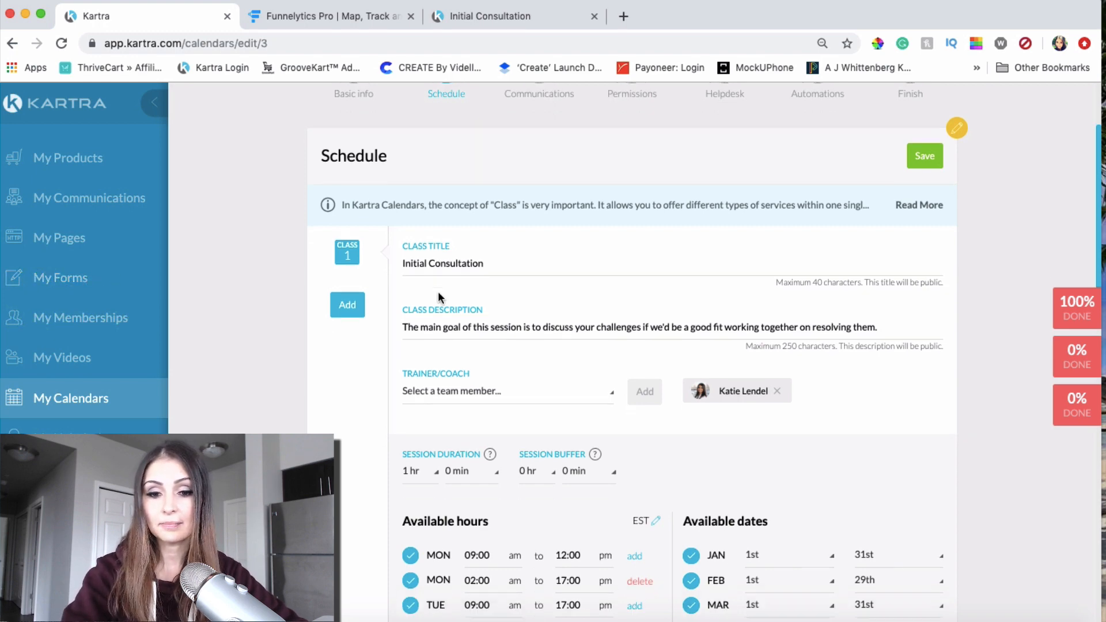
{"action": "scroll", "coordinate": [466, 416], "scroll_direction": "down", "scroll_amount": 8}
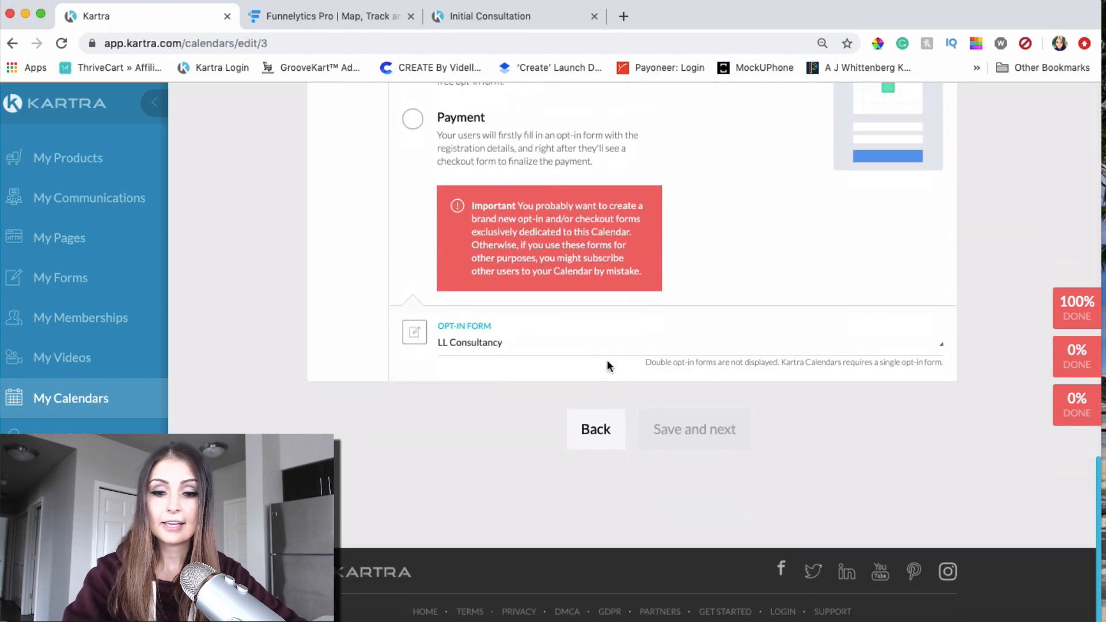
{"action": "scroll", "coordinate": [608, 365], "scroll_direction": "up", "scroll_amount": 1}
{"action": "scroll", "coordinate": [607, 365], "scroll_direction": "up", "scroll_amount": 15}
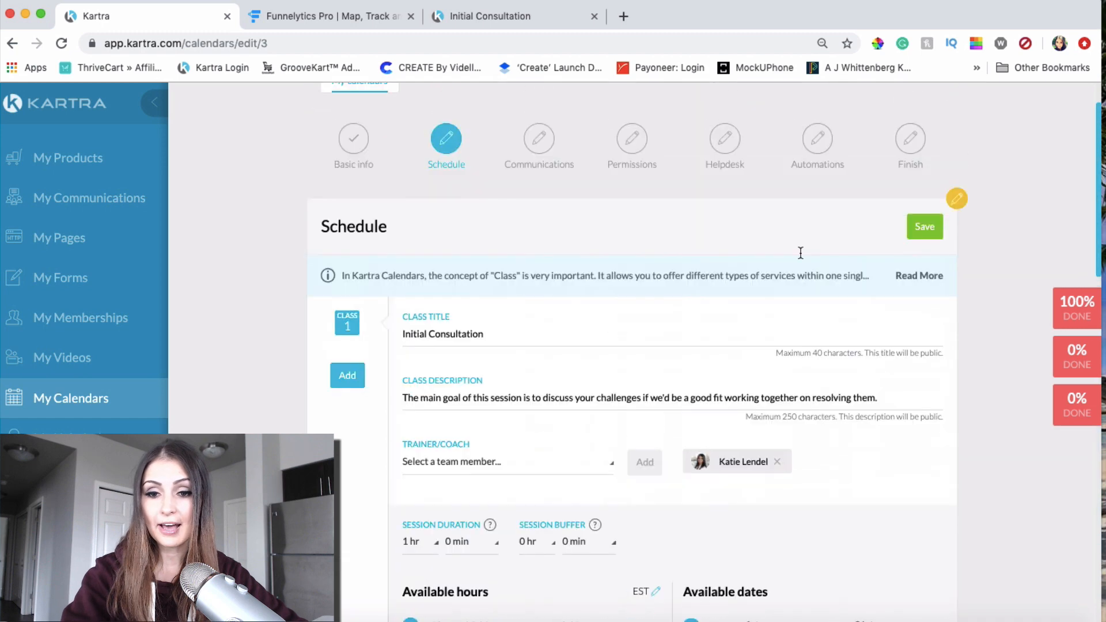
{"action": "left_click", "coordinate": [935, 230]}
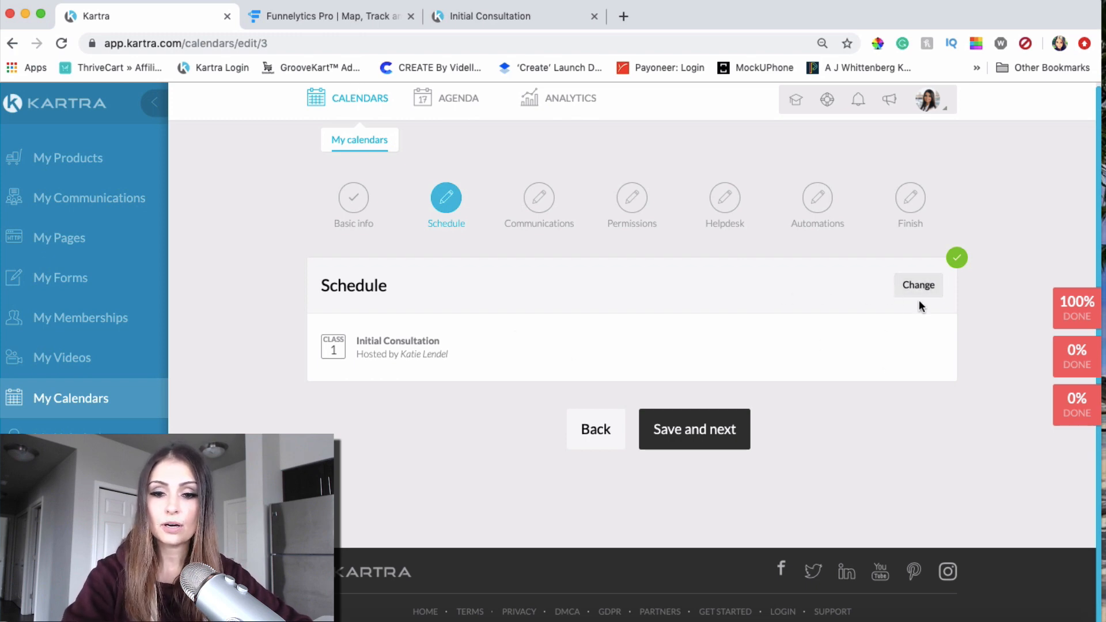
Step: Reopen the saved schedule for changes and add a second class to the calendar
{"action": "left_click", "coordinate": [933, 291]}
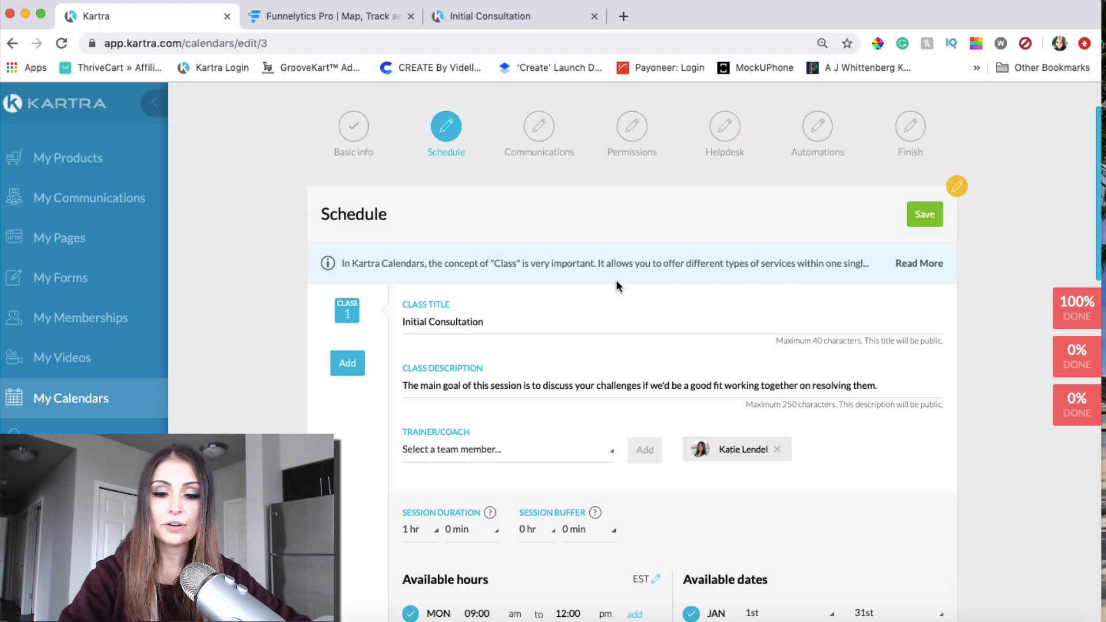
{"action": "scroll", "coordinate": [617, 286], "scroll_direction": "down", "scroll_amount": 10}
{"action": "scroll", "coordinate": [616, 286], "scroll_direction": "up", "scroll_amount": 6}
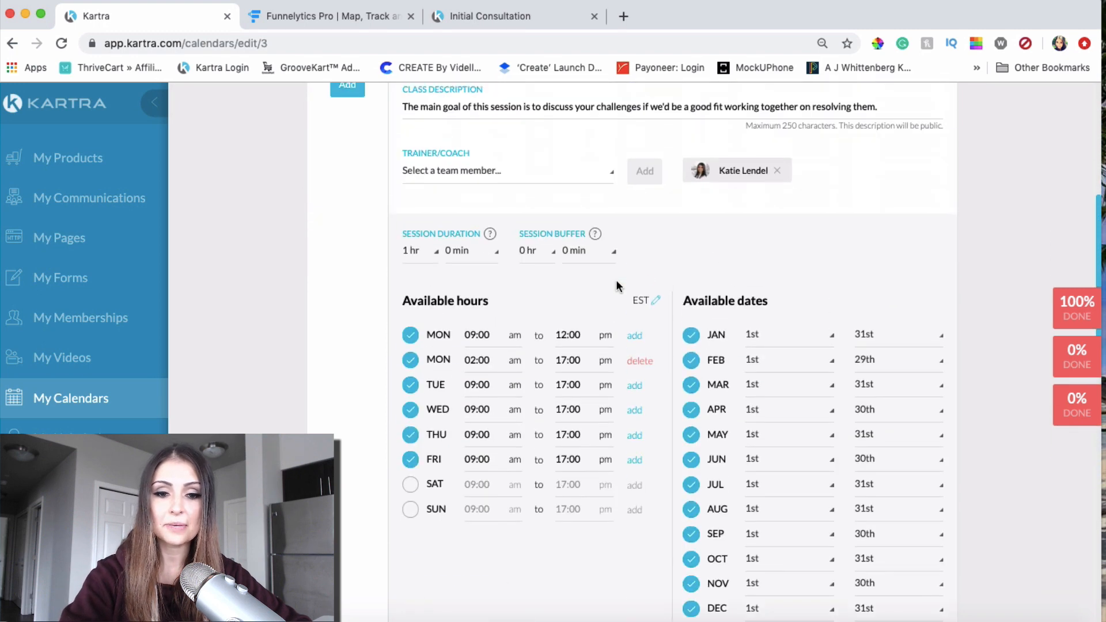
{"action": "scroll", "coordinate": [616, 286], "scroll_direction": "up", "scroll_amount": 5}
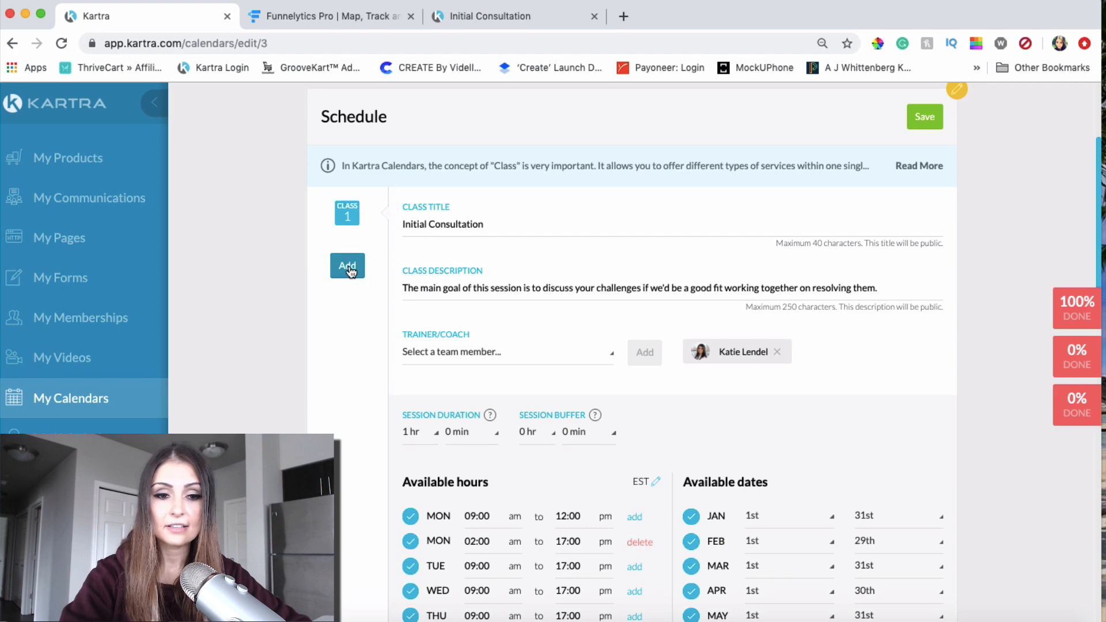
{"action": "left_click", "coordinate": [348, 266]}
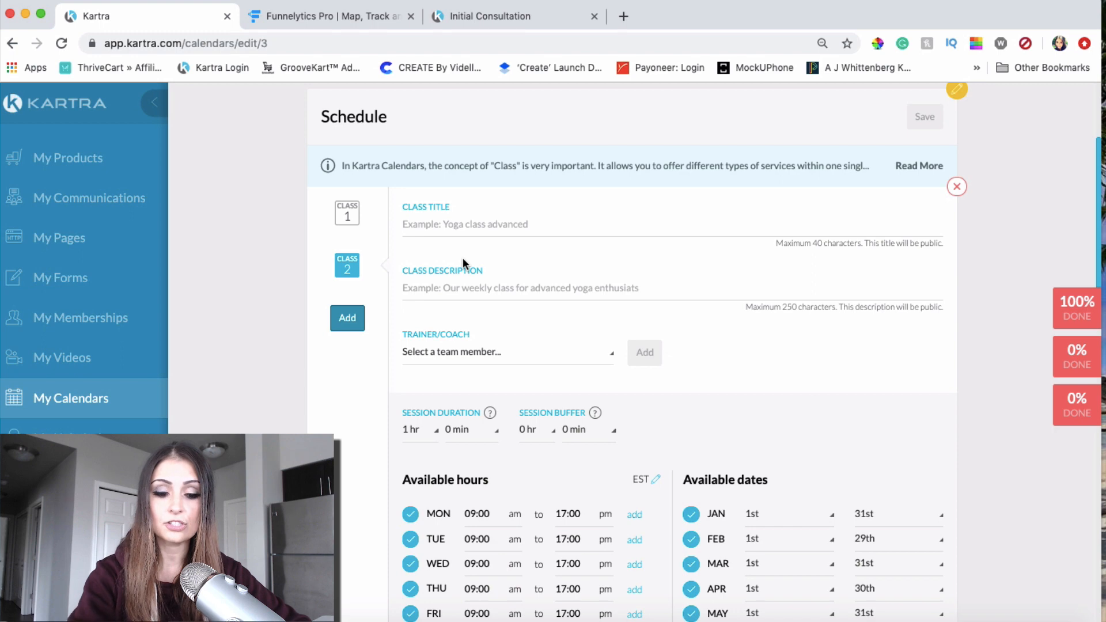
Step: Title the second class "1 Hour Coaching Session"
{"action": "left_click", "coordinate": [470, 224]}
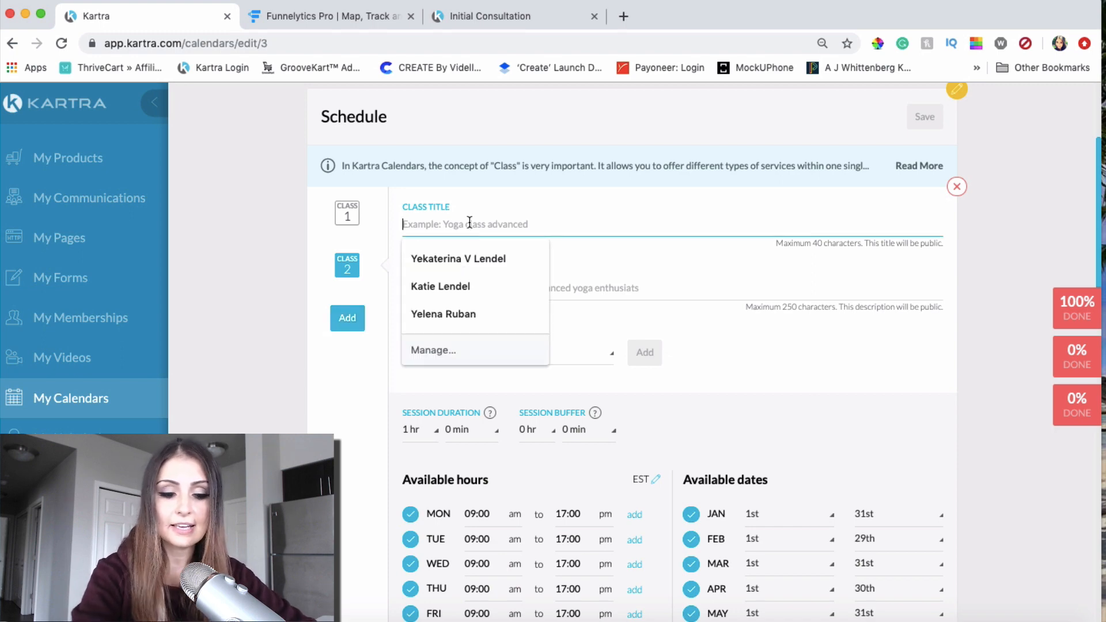
{"action": "type", "text": "1 Ho"}
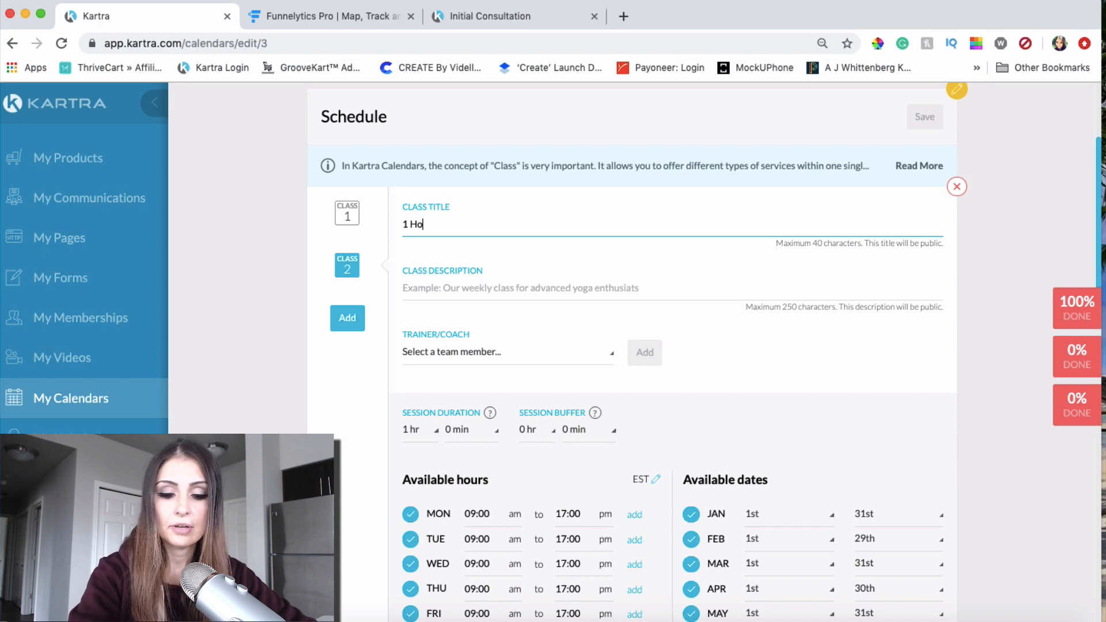
{"action": "type", "text": "ur Co"}
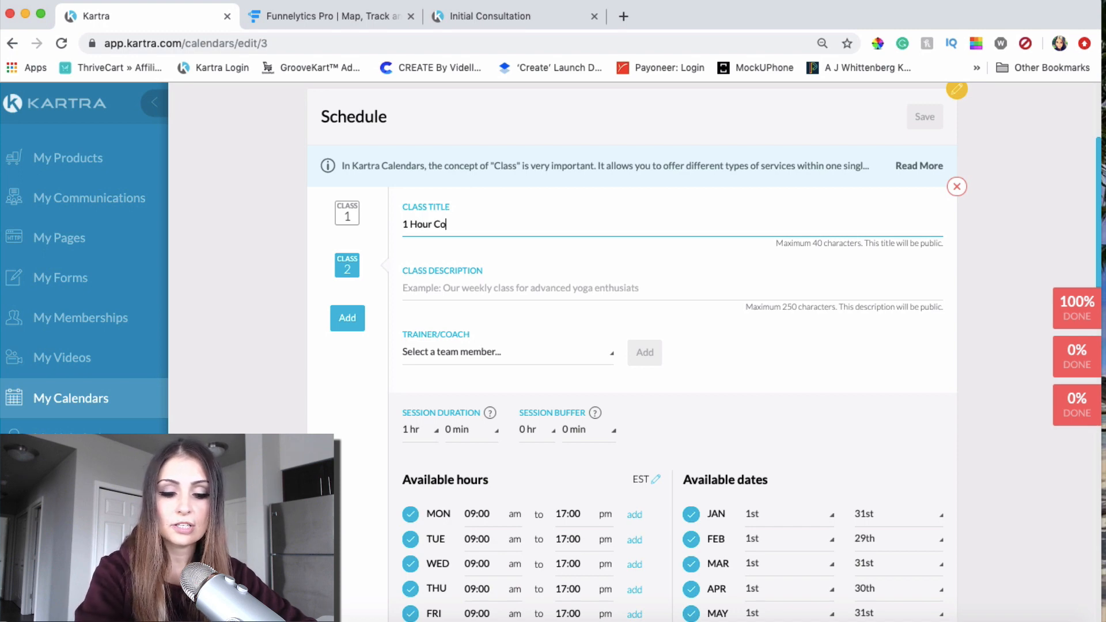
{"action": "type", "text": "aching"}
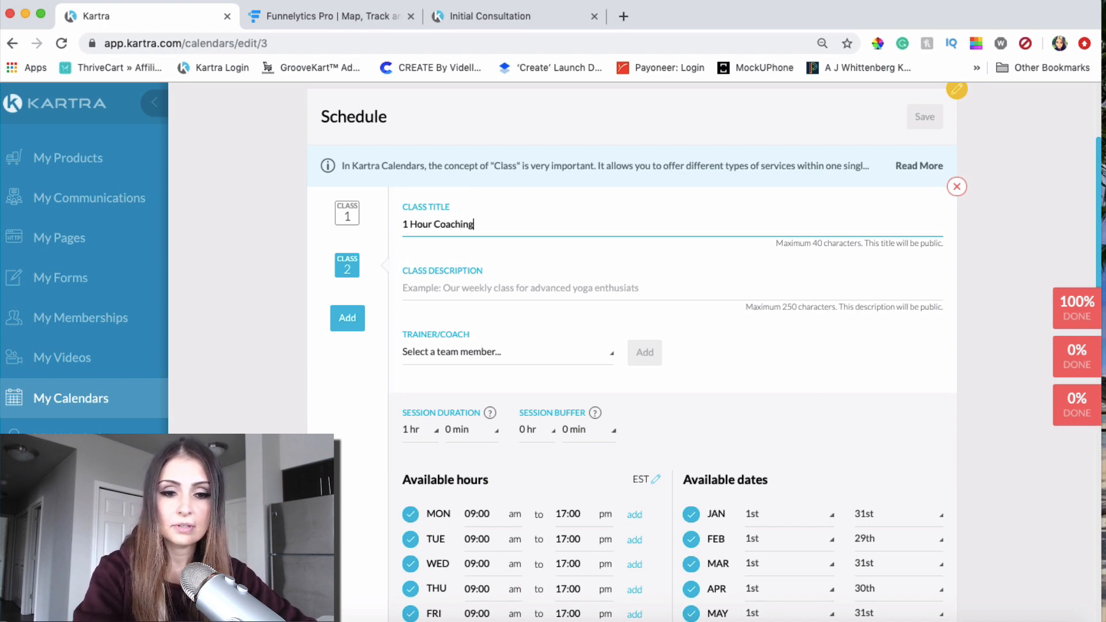
{"action": "type", "text": " Session"}
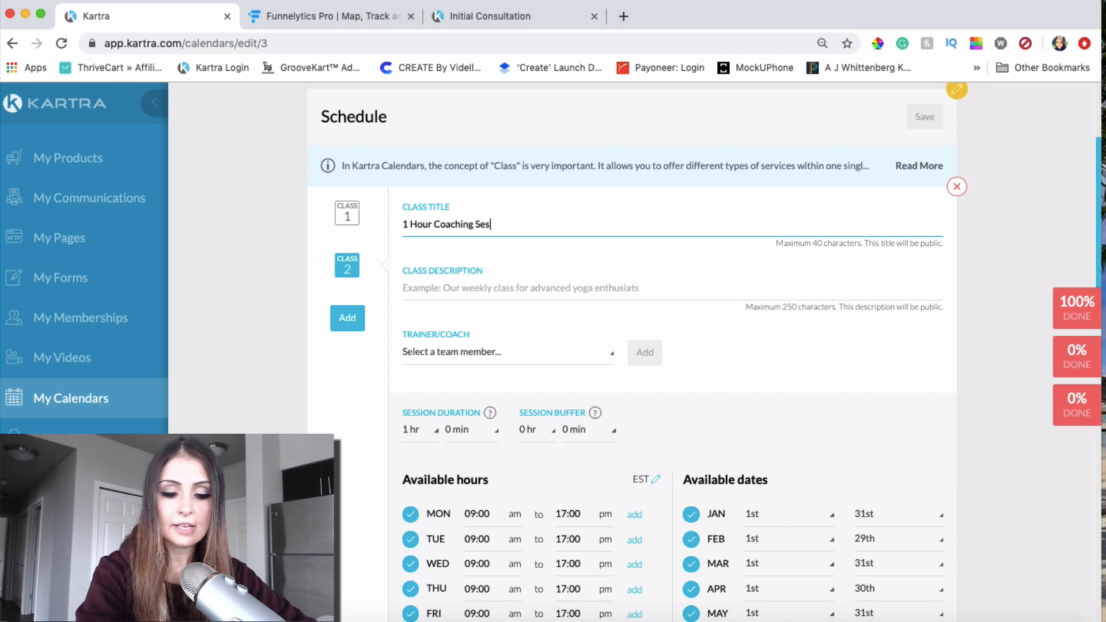
Step: Copy the description from the live calendar's 1 Hour Coaching Session page into the second class's description
{"action": "left_click", "coordinate": [487, 282]}
{"action": "left_click", "coordinate": [482, 19]}
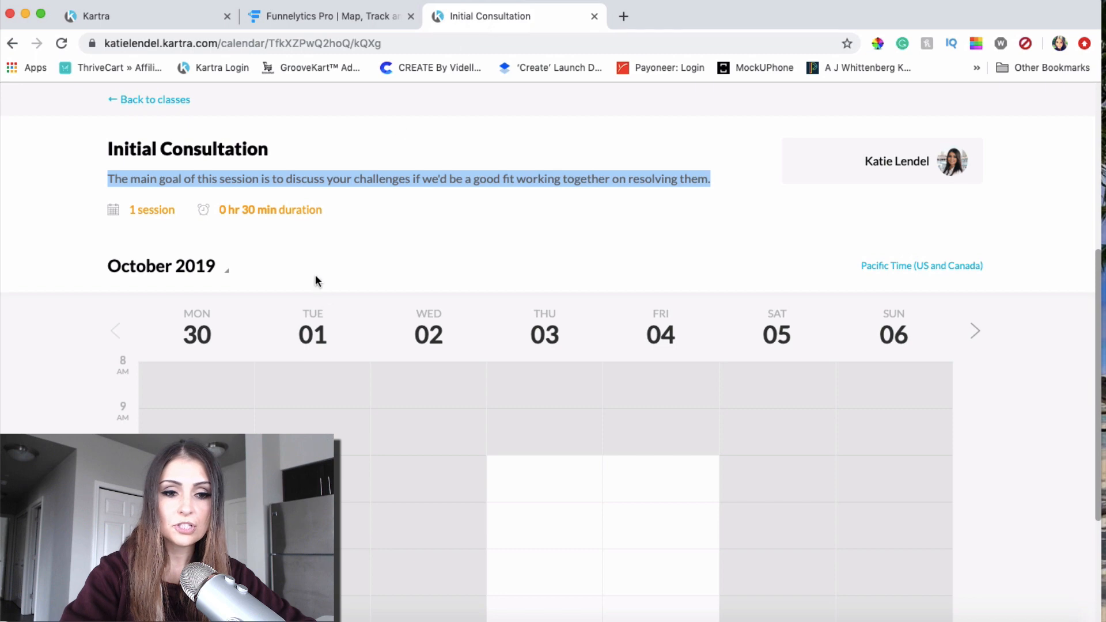
{"action": "left_click", "coordinate": [11, 45]}
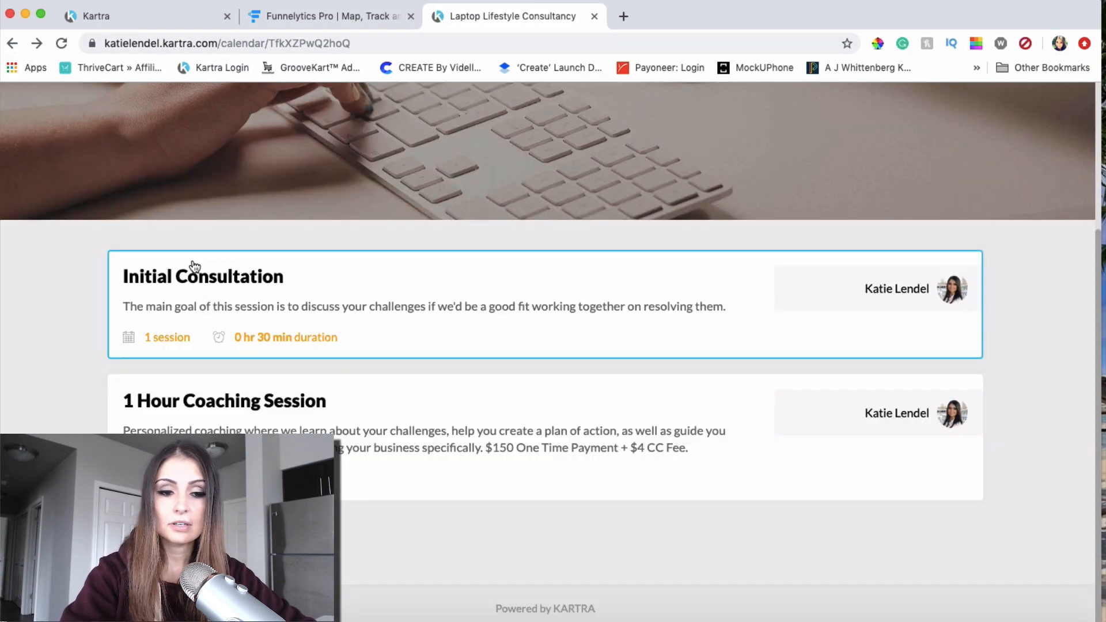
{"action": "left_click", "coordinate": [382, 424]}
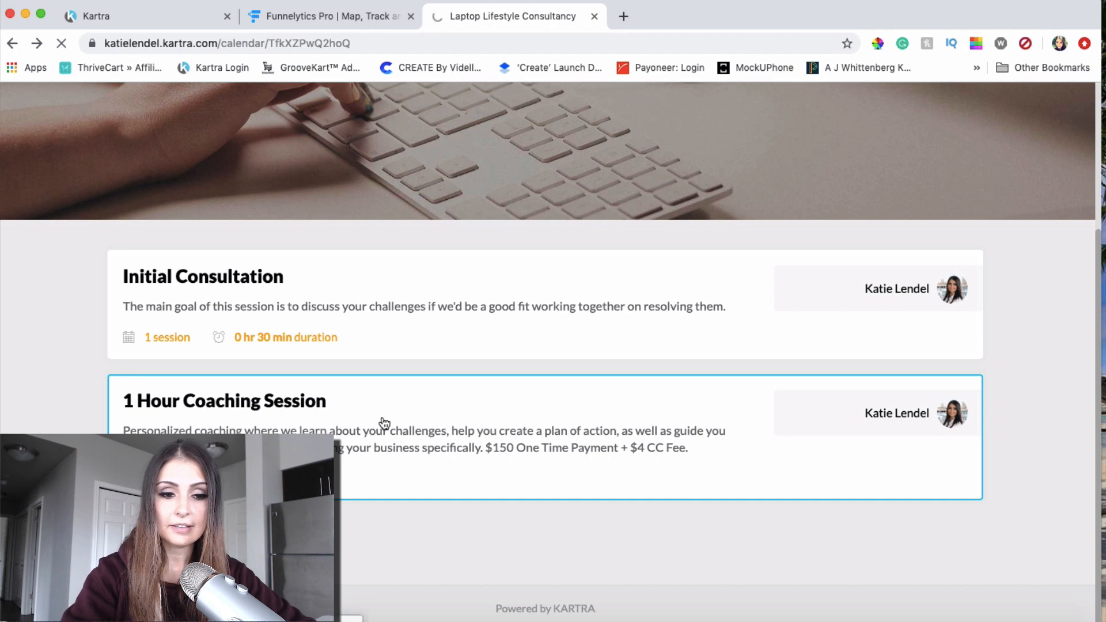
{"action": "scroll", "coordinate": [519, 414], "scroll_direction": "down", "scroll_amount": 1}
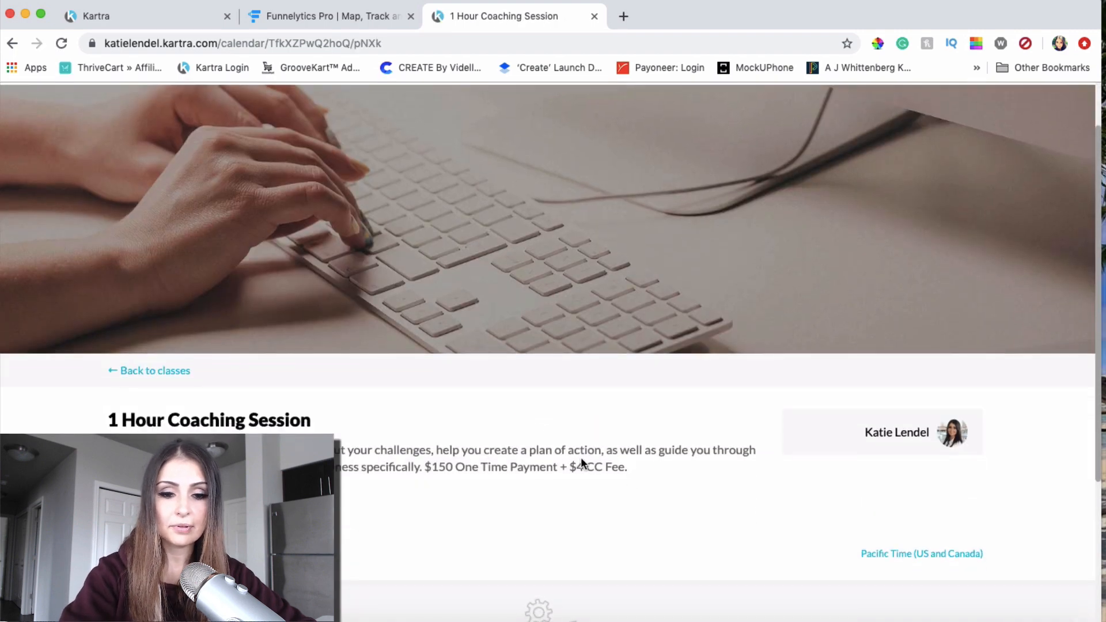
{"action": "scroll", "coordinate": [633, 466], "scroll_direction": "down", "scroll_amount": 4}
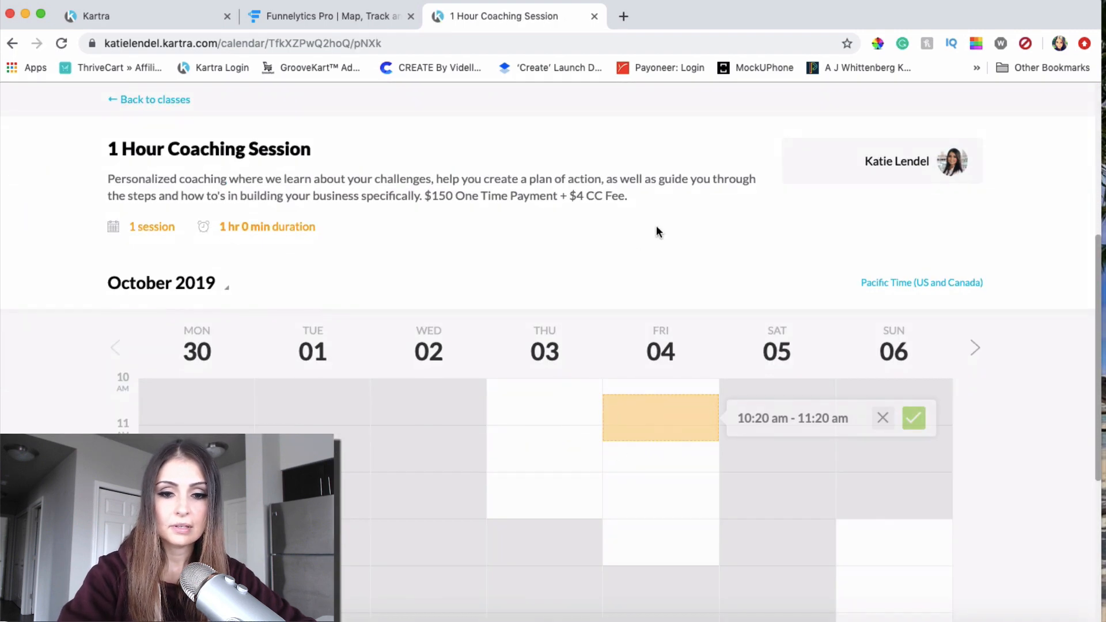
{"action": "left_click_drag", "start_coordinate": [641, 199], "coordinate": [87, 181]}
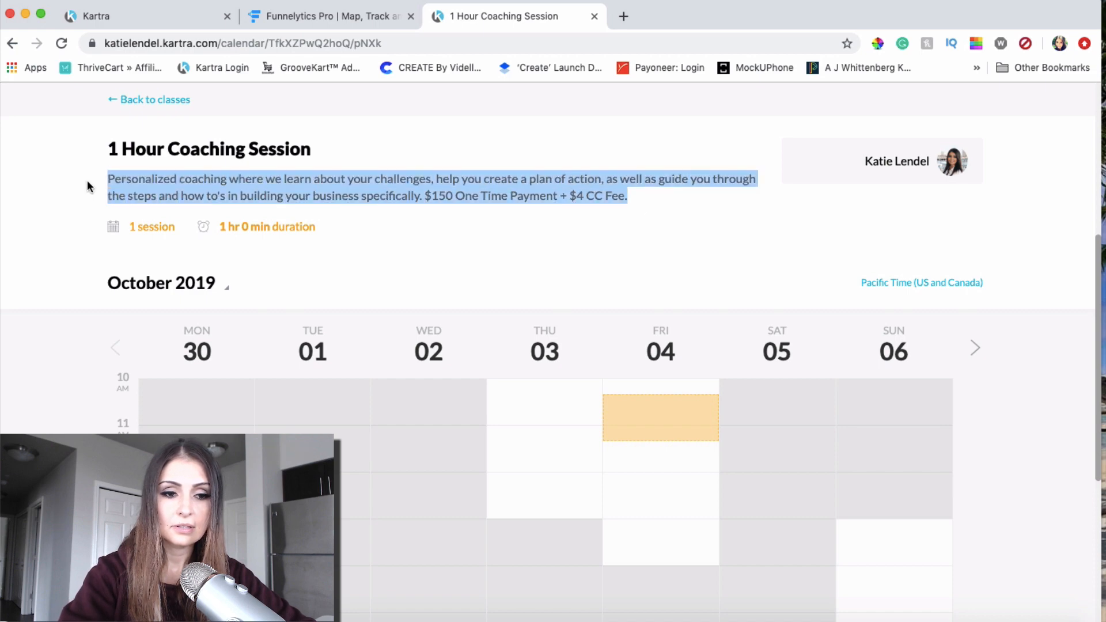
{"action": "left_click", "coordinate": [139, 16]}
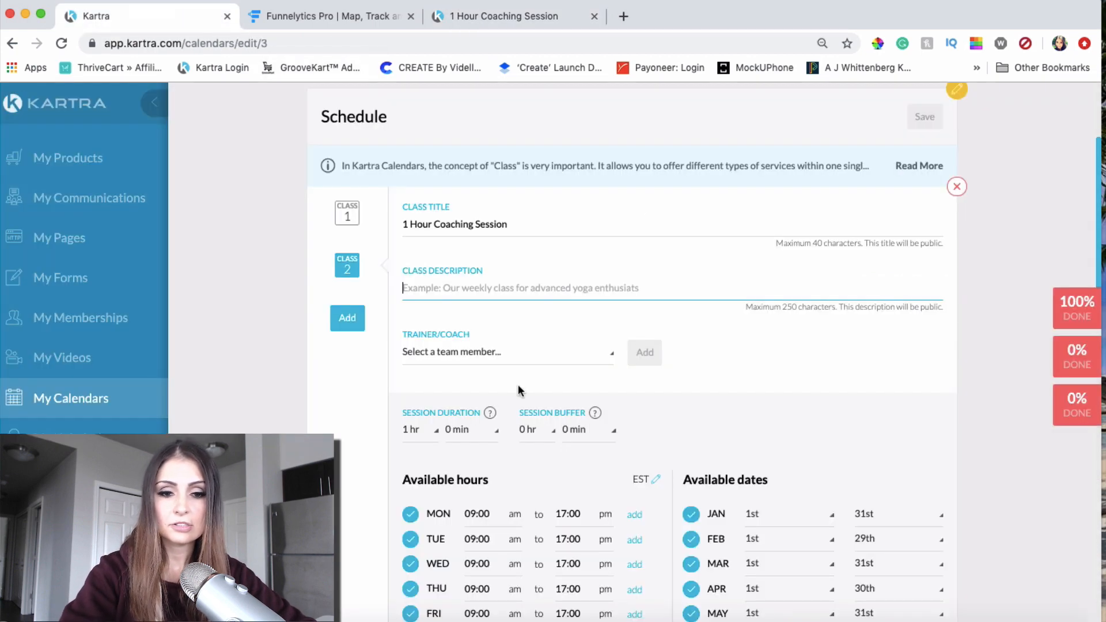
{"action": "key", "text": "super+v"}
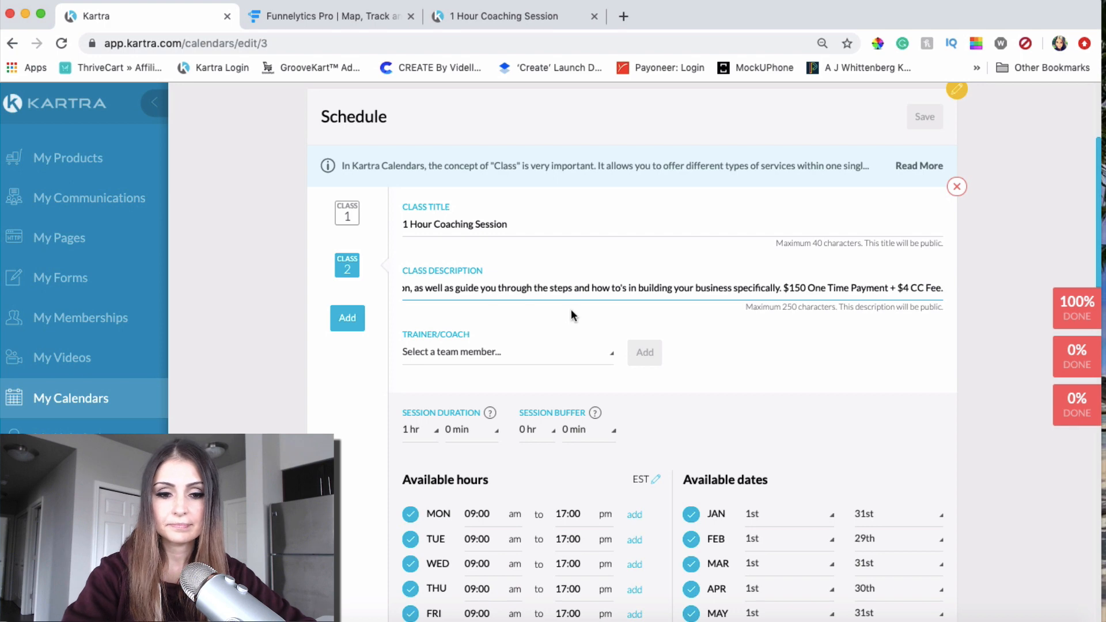
Step: Add the available team member as trainer/coach of the second class
{"action": "scroll", "coordinate": [481, 379], "scroll_direction": "down", "scroll_amount": 1}
{"action": "left_click", "coordinate": [477, 320]}
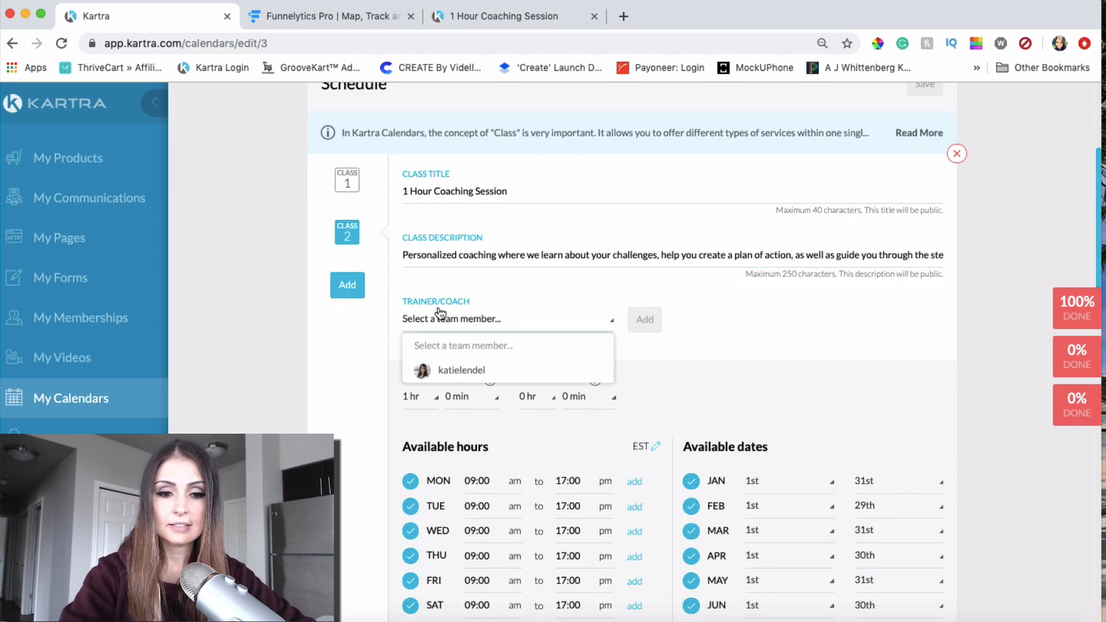
{"action": "left_click", "coordinate": [444, 369]}
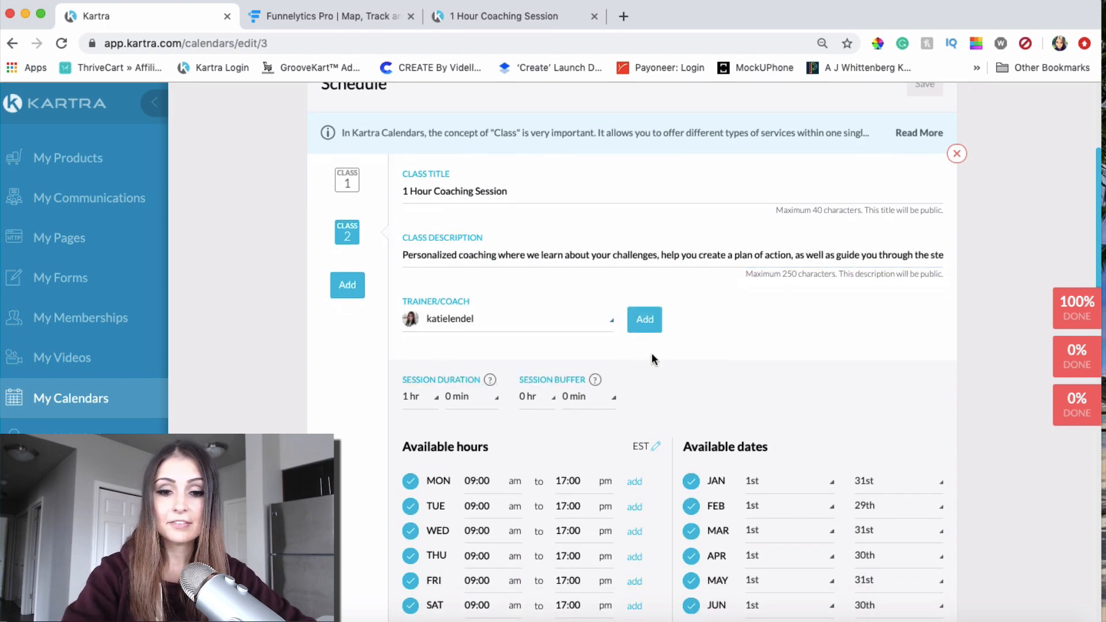
{"action": "left_click", "coordinate": [642, 324]}
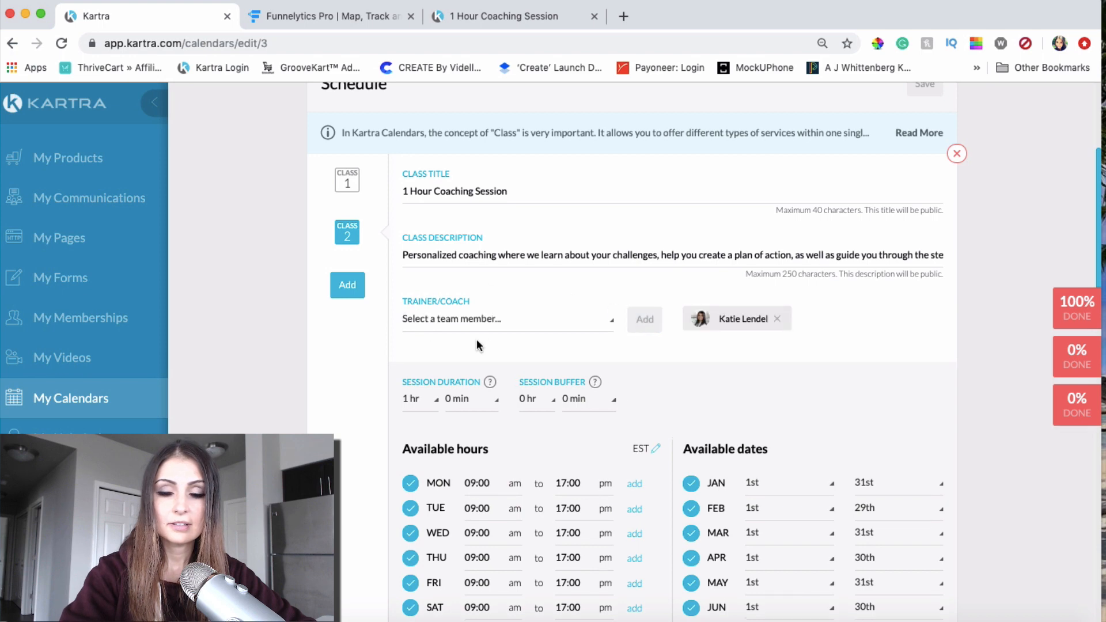
Step: Exclude Saturday and Sunday from the available hours of the 1 Hour Coaching Session class
{"action": "scroll", "coordinate": [862, 308], "scroll_direction": "down", "scroll_amount": 3}
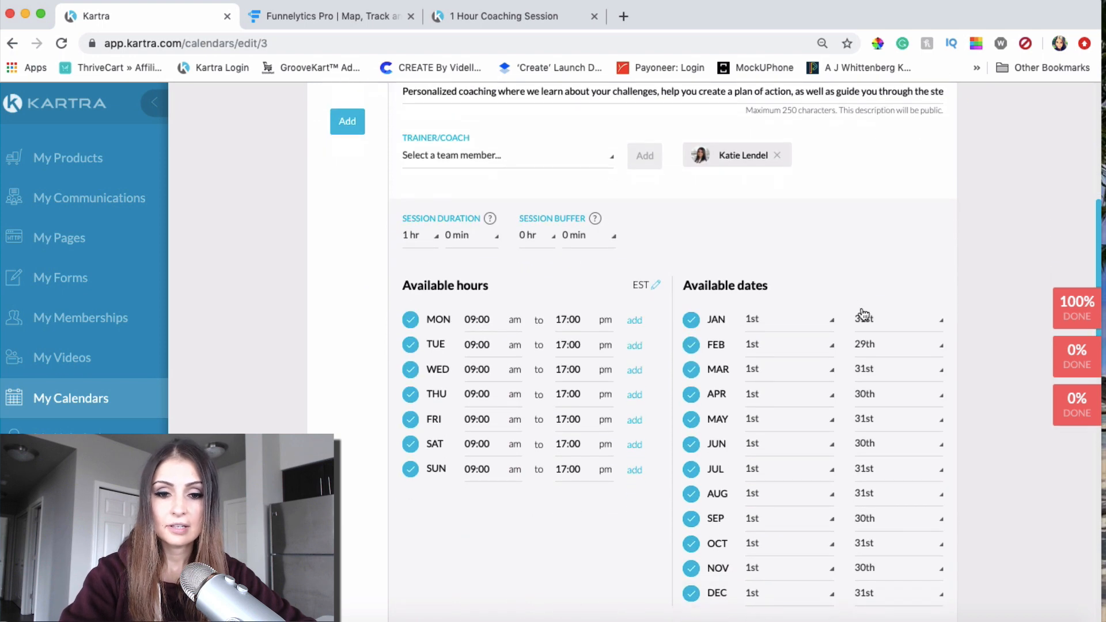
{"action": "scroll", "coordinate": [863, 314], "scroll_direction": "down", "scroll_amount": 1}
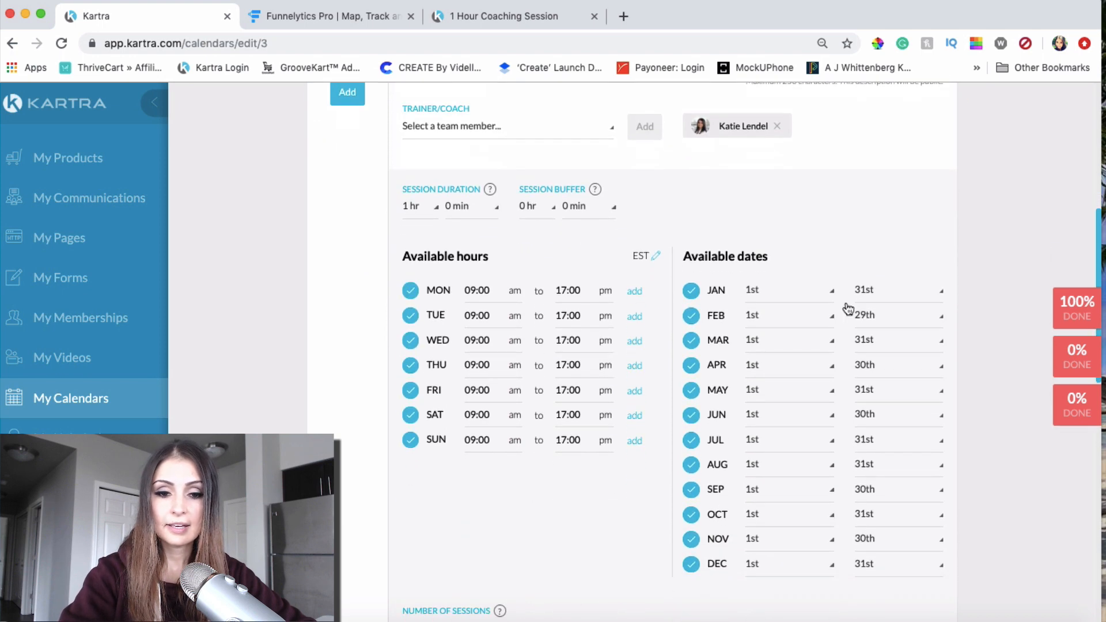
{"action": "left_click", "coordinate": [412, 415]}
{"action": "left_click", "coordinate": [412, 441]}
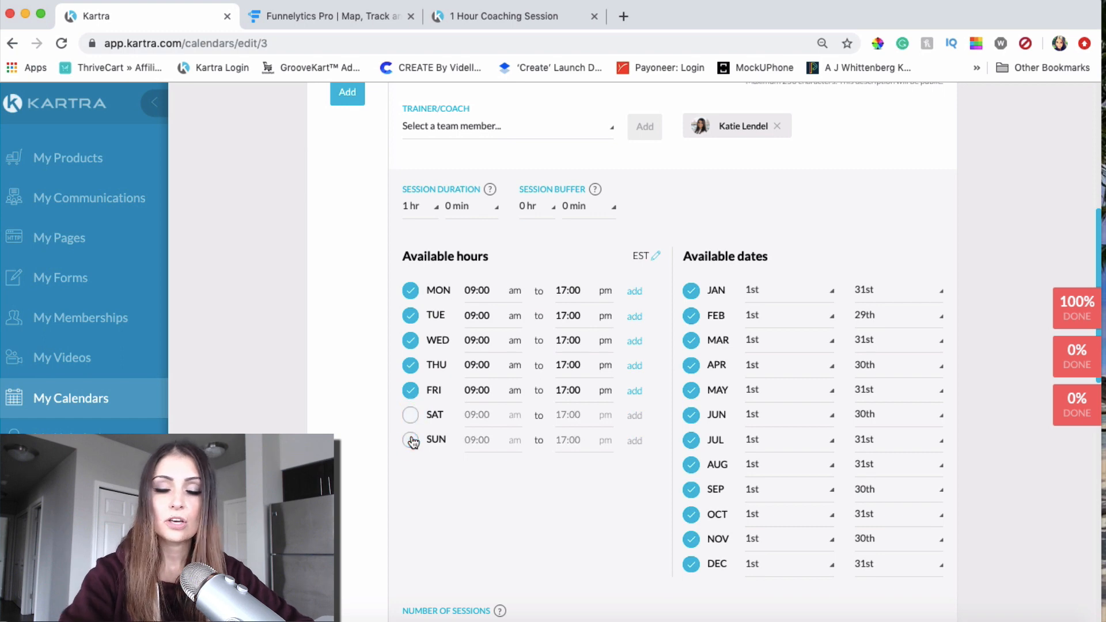
Step: Set the coaching class's minimum booking notice to "Don't allow same-day booking"
{"action": "scroll", "coordinate": [412, 441], "scroll_direction": "up", "scroll_amount": 3}
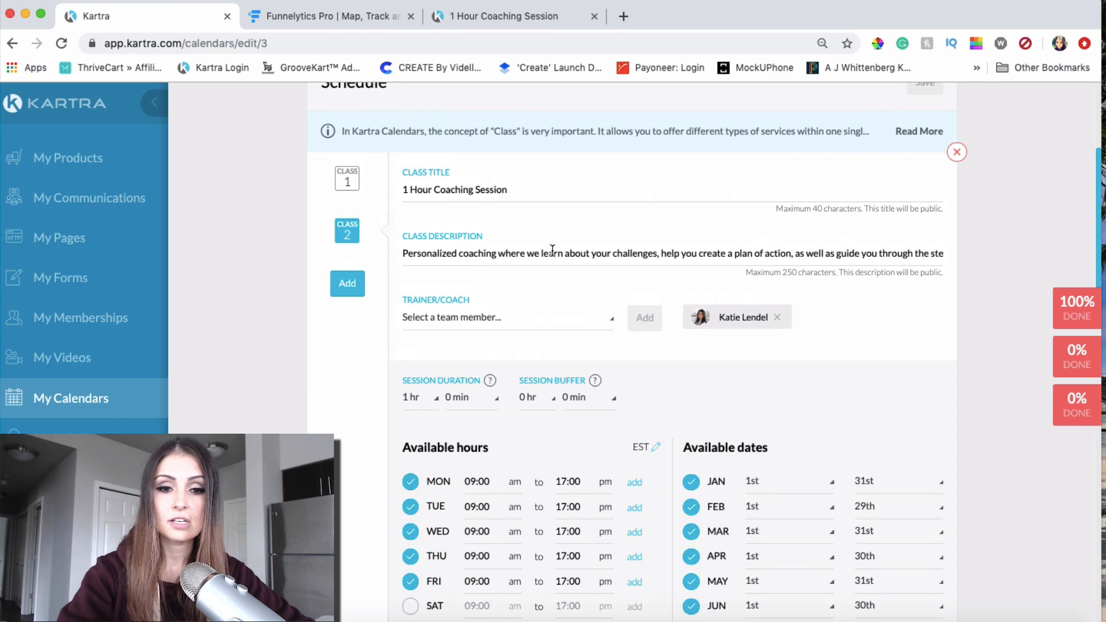
{"action": "scroll", "coordinate": [552, 252], "scroll_direction": "down", "scroll_amount": 2}
{"action": "scroll", "coordinate": [689, 325], "scroll_direction": "down", "scroll_amount": 6}
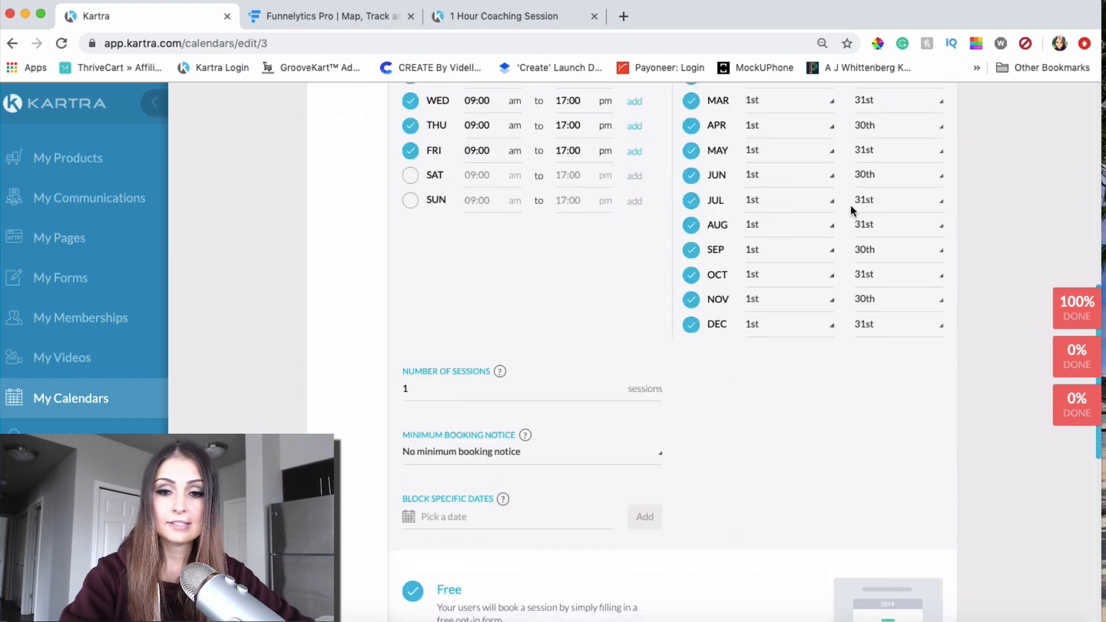
{"action": "scroll", "coordinate": [850, 205], "scroll_direction": "up", "scroll_amount": 3}
{"action": "scroll", "coordinate": [714, 401], "scroll_direction": "down", "scroll_amount": 9}
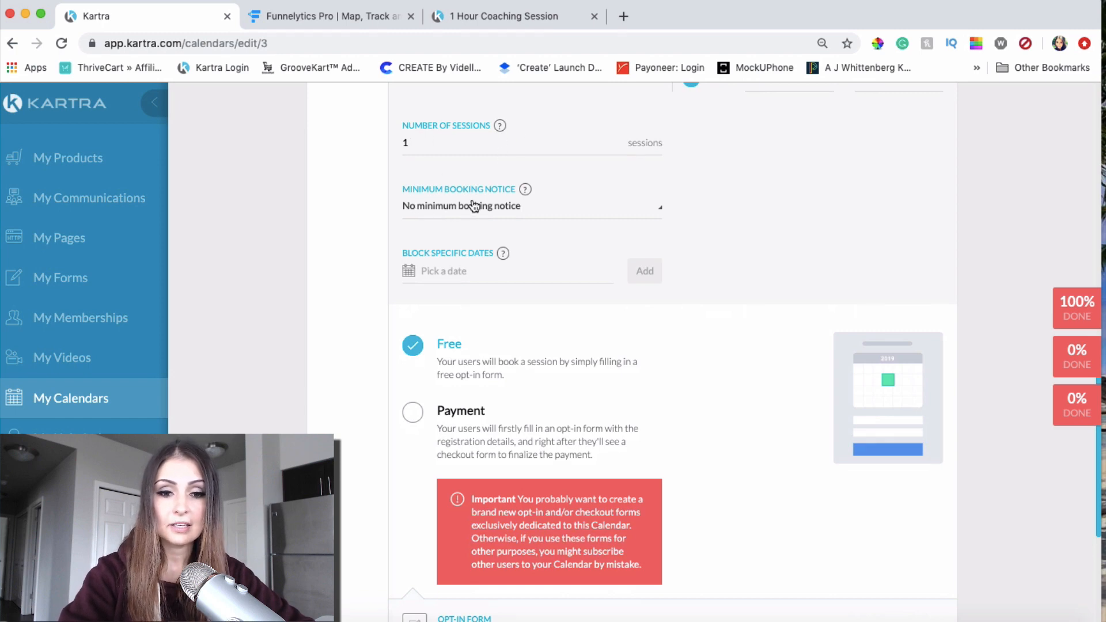
{"action": "left_click", "coordinate": [486, 214]}
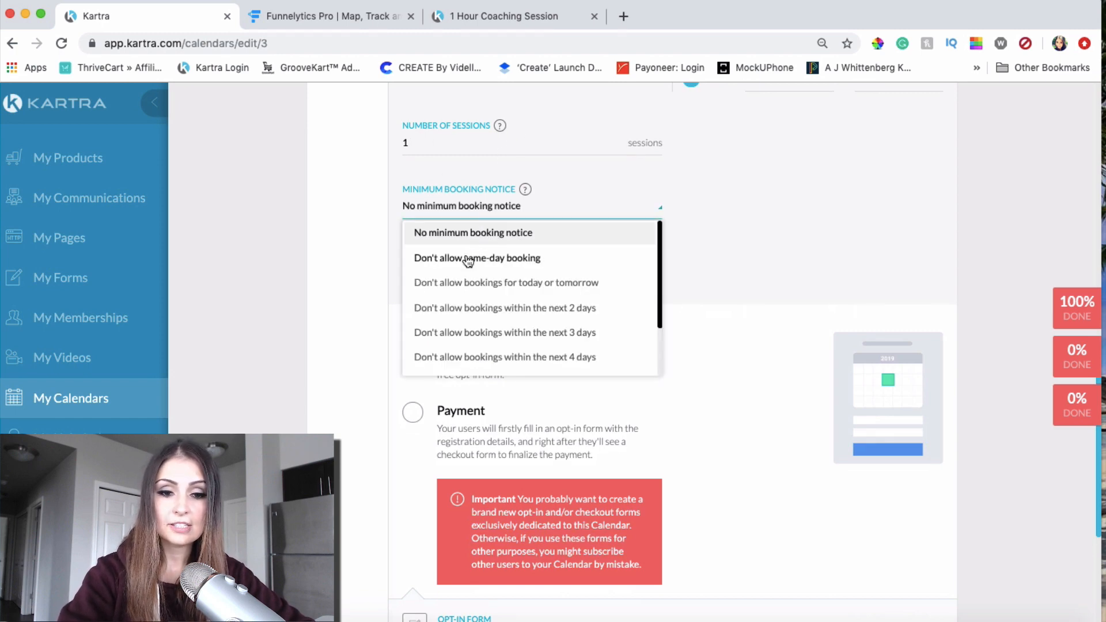
{"action": "left_click", "coordinate": [472, 254]}
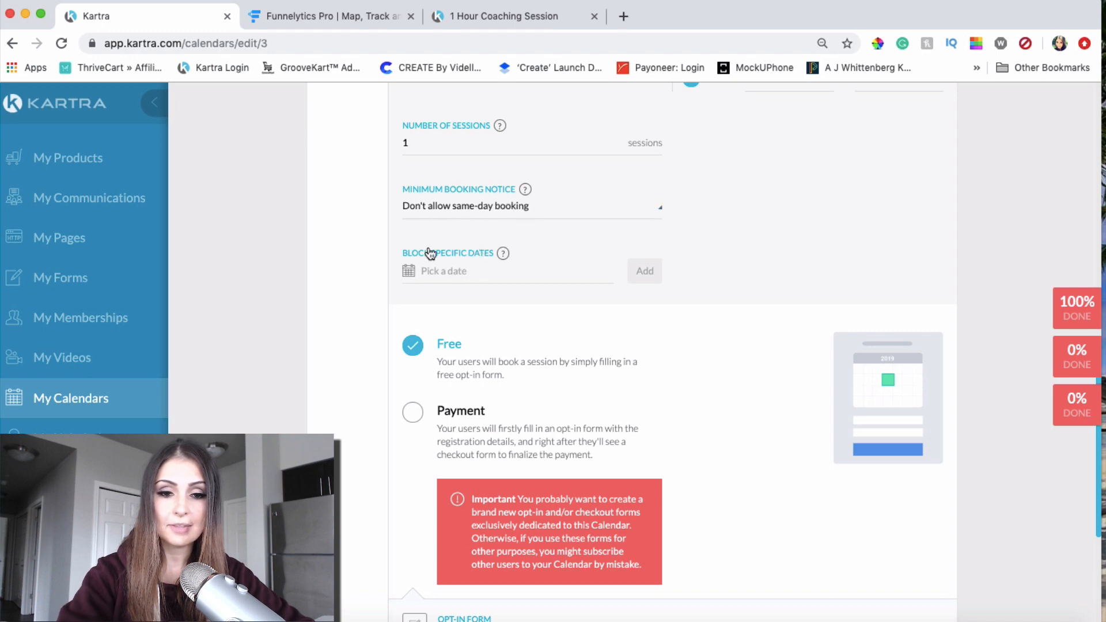
{"action": "left_click", "coordinate": [438, 270]}
{"action": "left_click", "coordinate": [860, 238]}
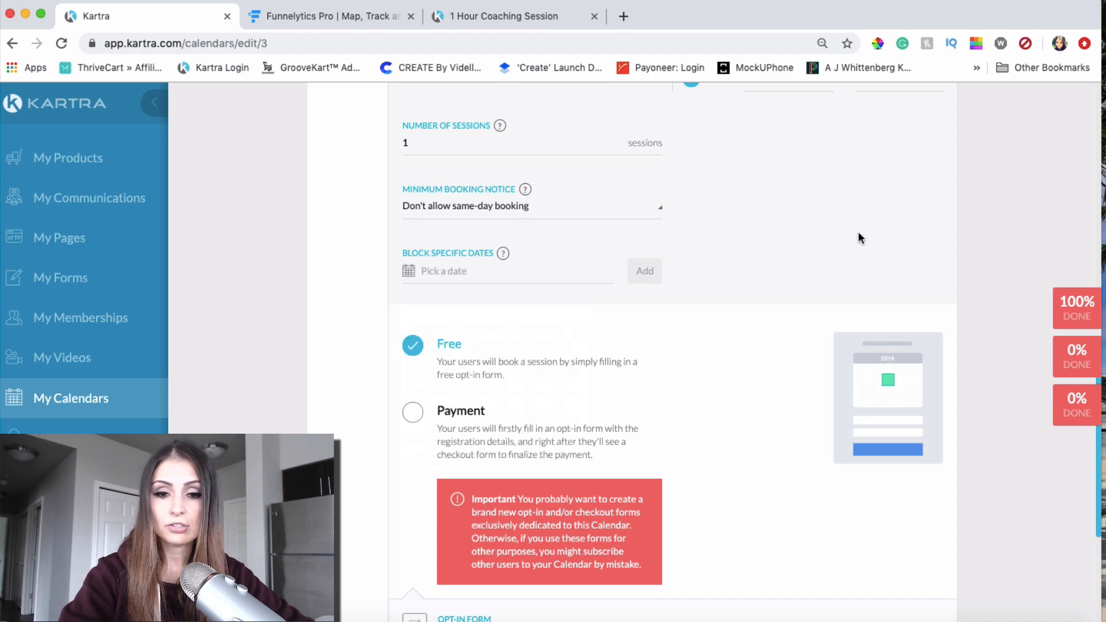
Step: Make the 1 Hour Coaching Session a Payment class and select LL Consultancy as its opt-in form
{"action": "scroll", "coordinate": [436, 313], "scroll_direction": "down", "scroll_amount": 2}
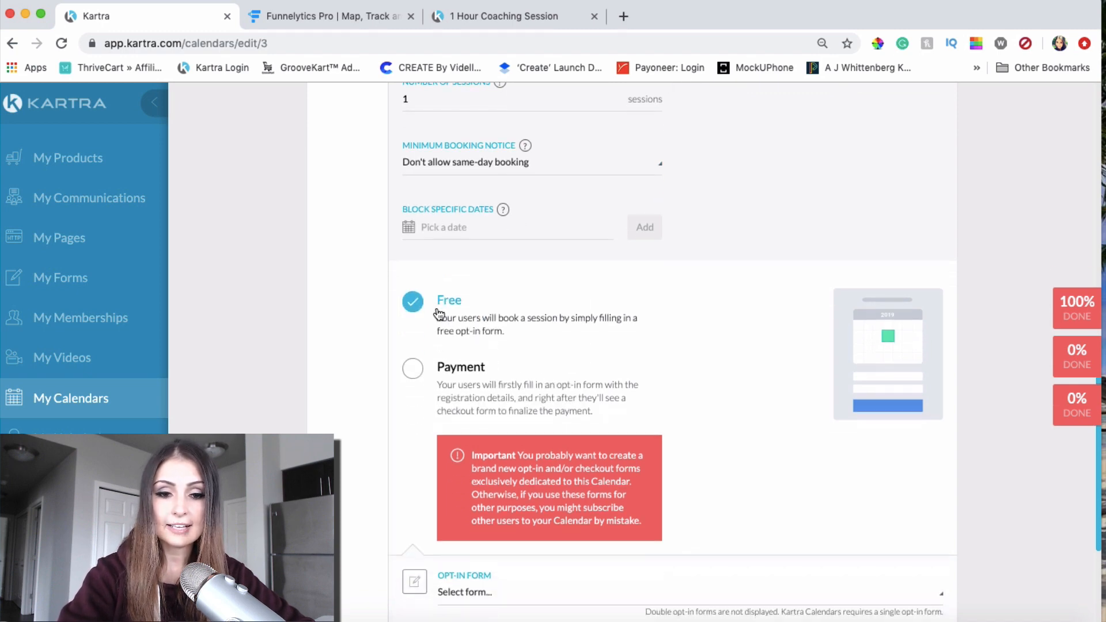
{"action": "left_click", "coordinate": [412, 369]}
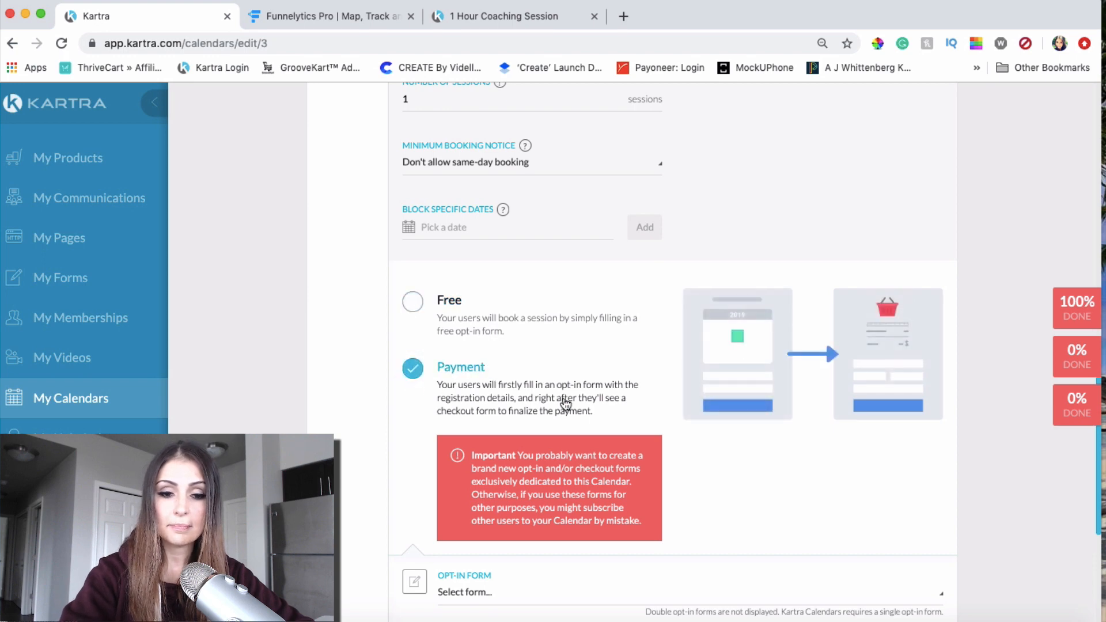
{"action": "scroll", "coordinate": [563, 398], "scroll_direction": "down", "scroll_amount": 3}
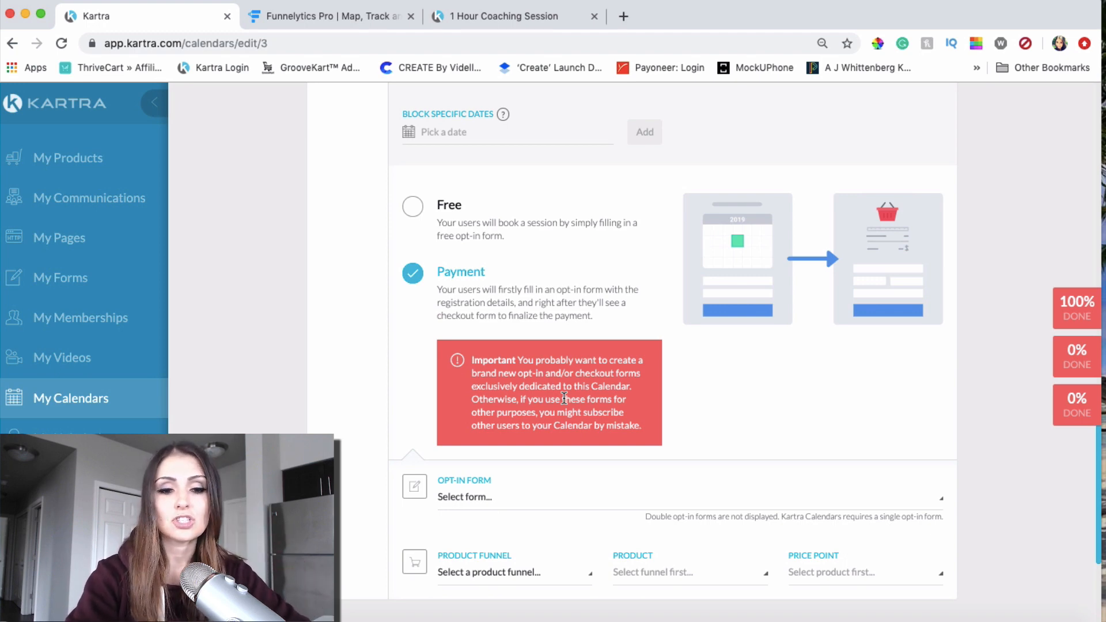
{"action": "scroll", "coordinate": [564, 398], "scroll_direction": "down", "scroll_amount": 1}
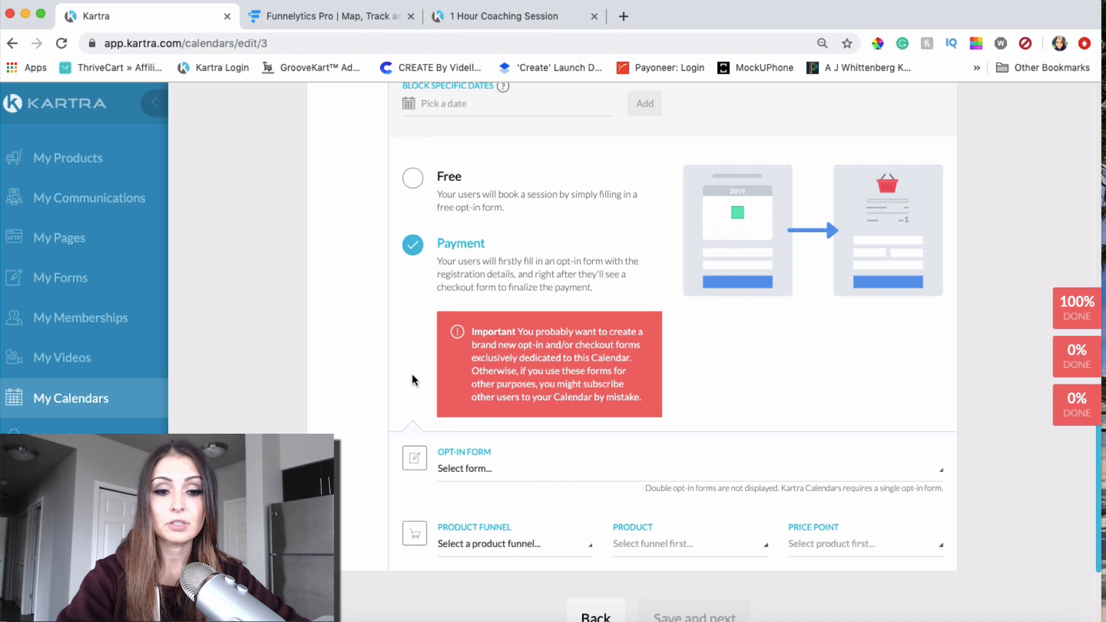
{"action": "scroll", "coordinate": [415, 380], "scroll_direction": "down", "scroll_amount": 4}
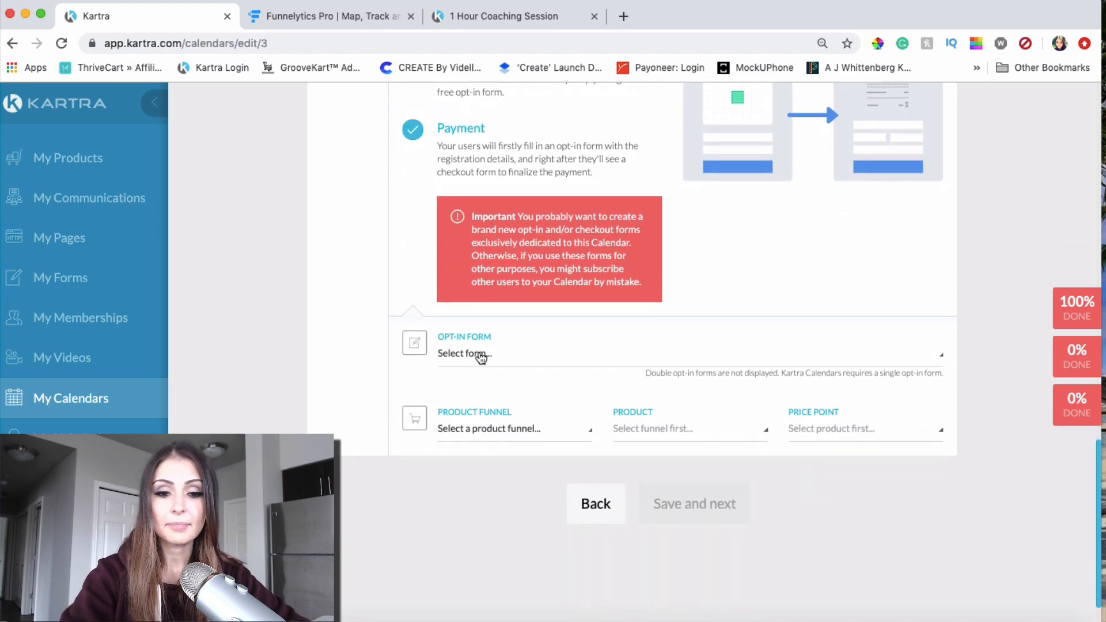
{"action": "left_click", "coordinate": [480, 355]}
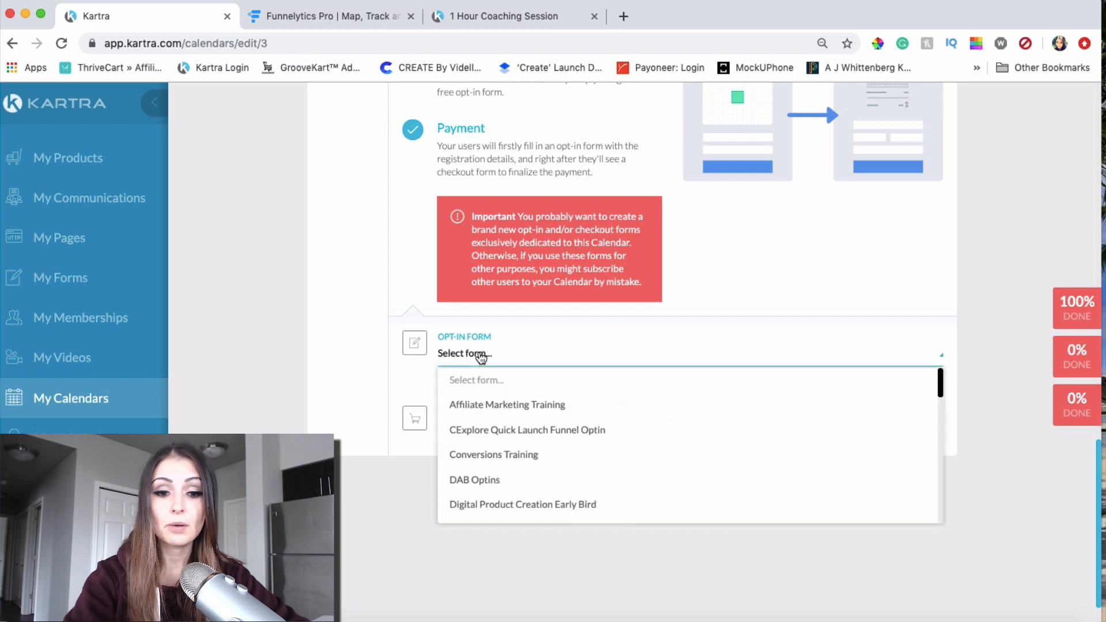
{"action": "scroll", "coordinate": [507, 438], "scroll_direction": "down", "scroll_amount": 6}
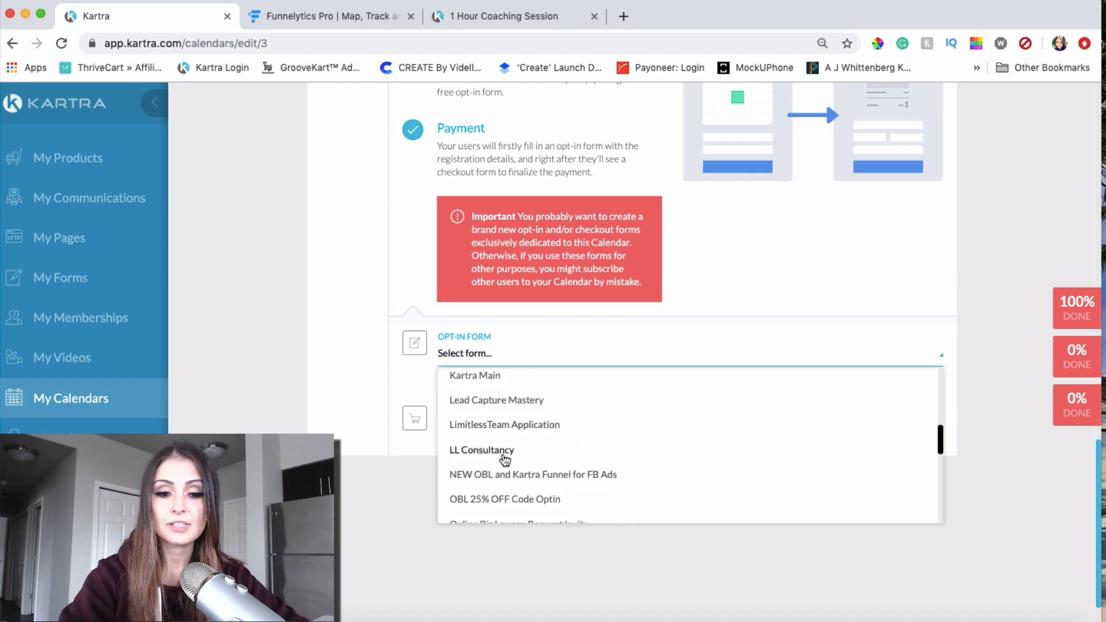
{"action": "left_click", "coordinate": [500, 453]}
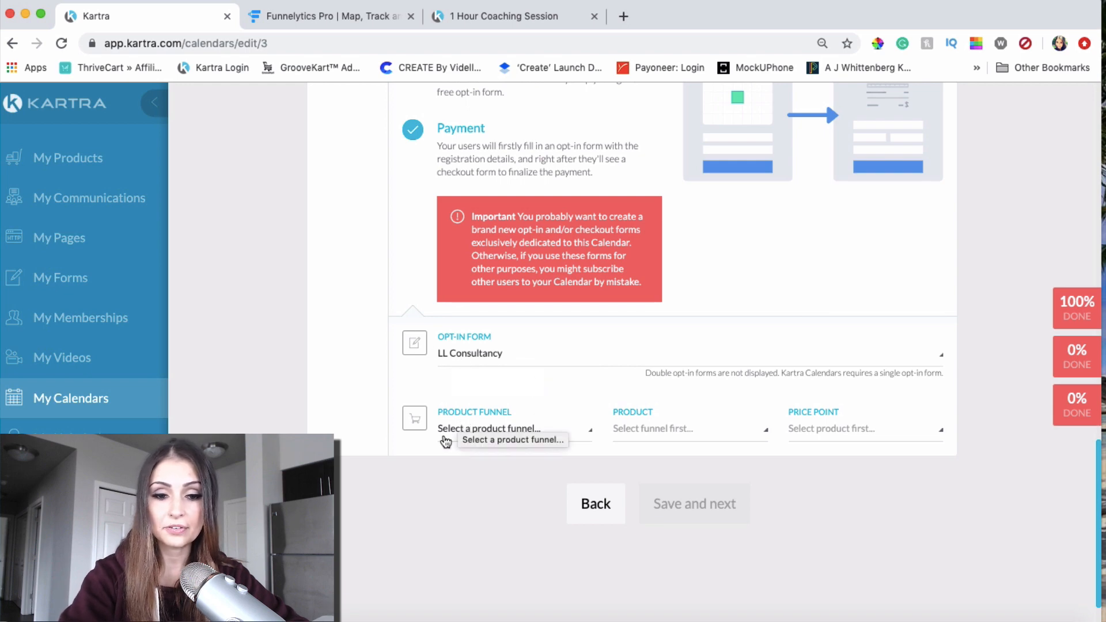
Step: Link the paid class to the LL Coaching Session product funnel, the LL Coaching Session product and Price point 1
{"action": "left_click", "coordinate": [475, 429]}
{"action": "scroll", "coordinate": [587, 420], "scroll_direction": "up", "scroll_amount": 3}
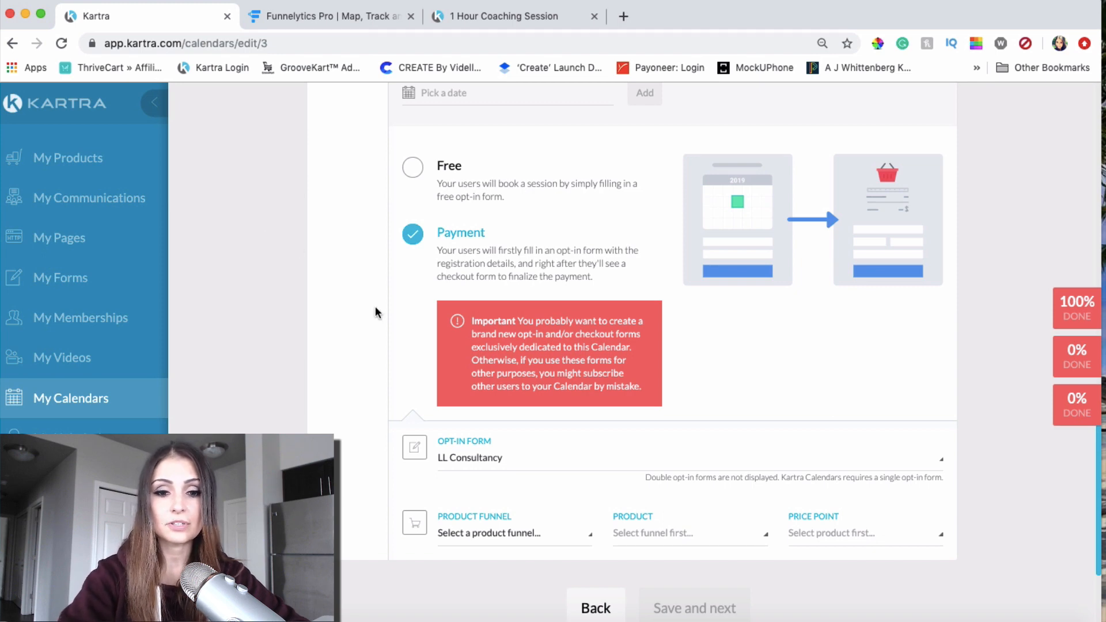
{"action": "scroll", "coordinate": [378, 313], "scroll_direction": "down", "scroll_amount": 3}
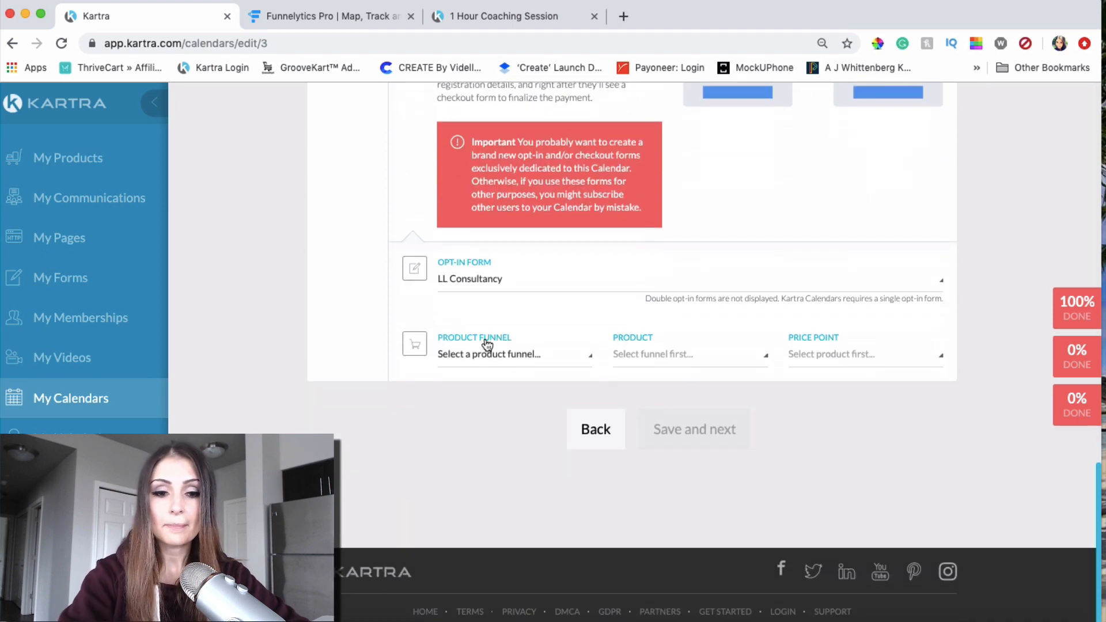
{"action": "left_click", "coordinate": [489, 357]}
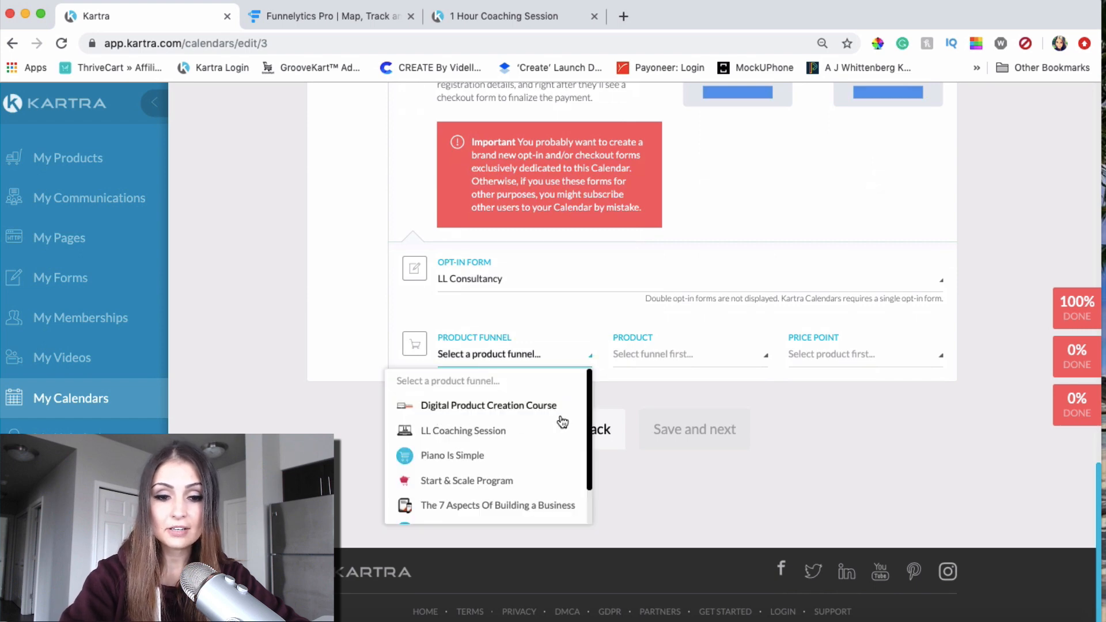
{"action": "left_click", "coordinate": [462, 430]}
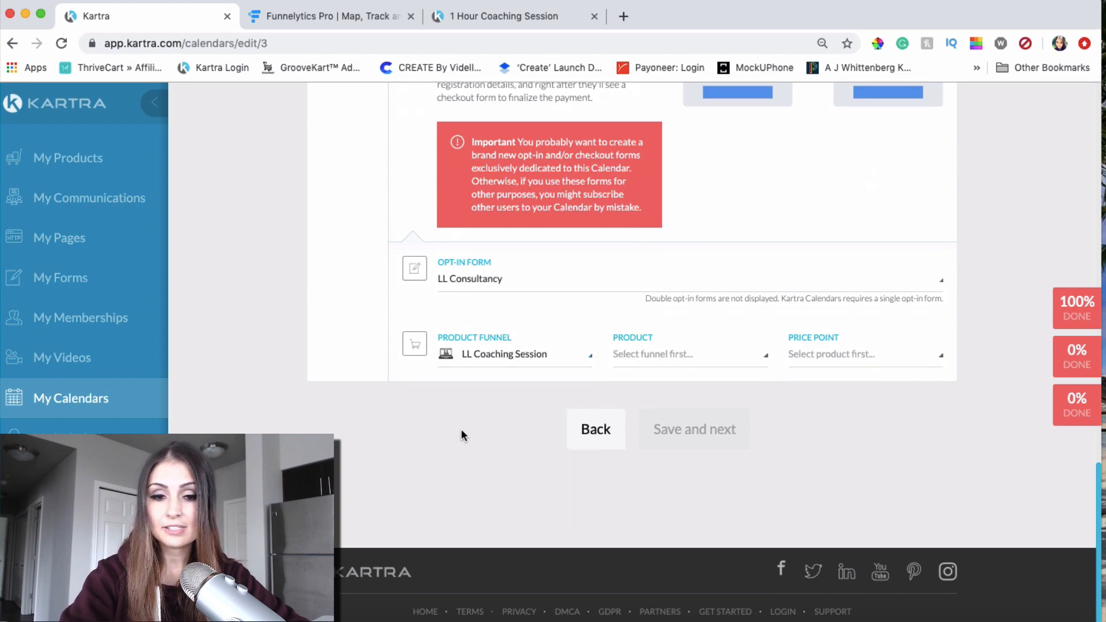
{"action": "left_click", "coordinate": [642, 354]}
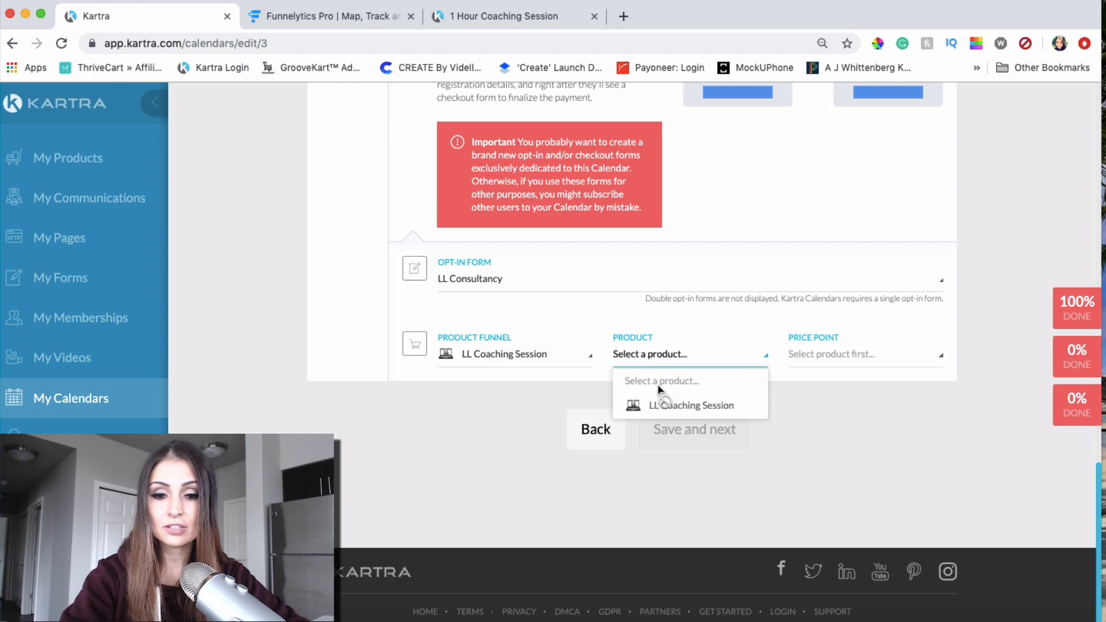
{"action": "left_click", "coordinate": [673, 407]}
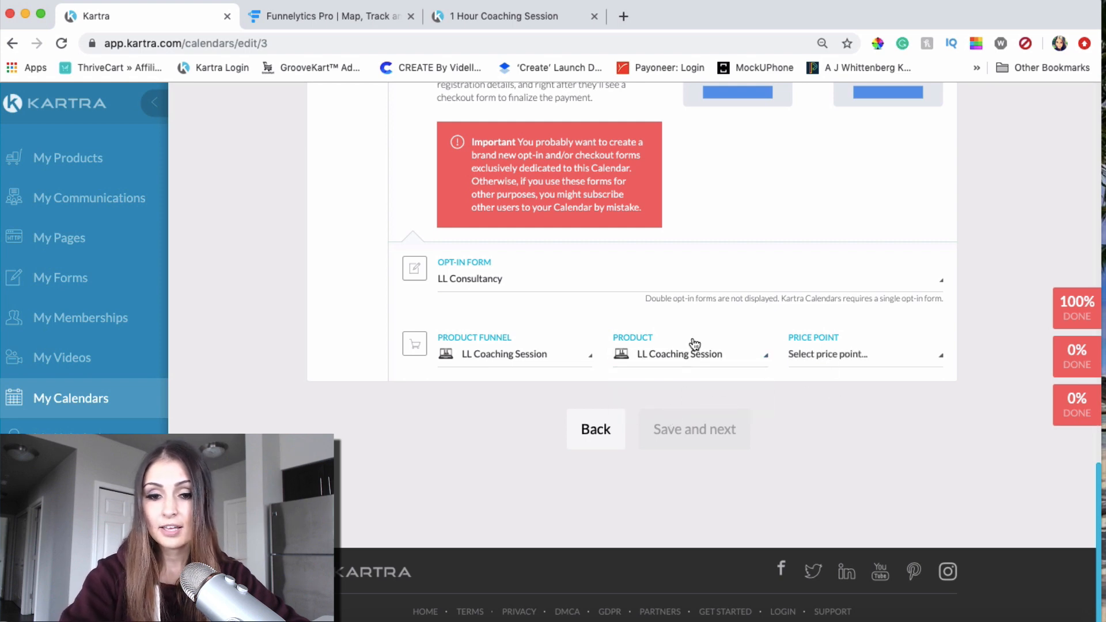
{"action": "left_click", "coordinate": [828, 356]}
{"action": "left_click", "coordinate": [842, 406]}
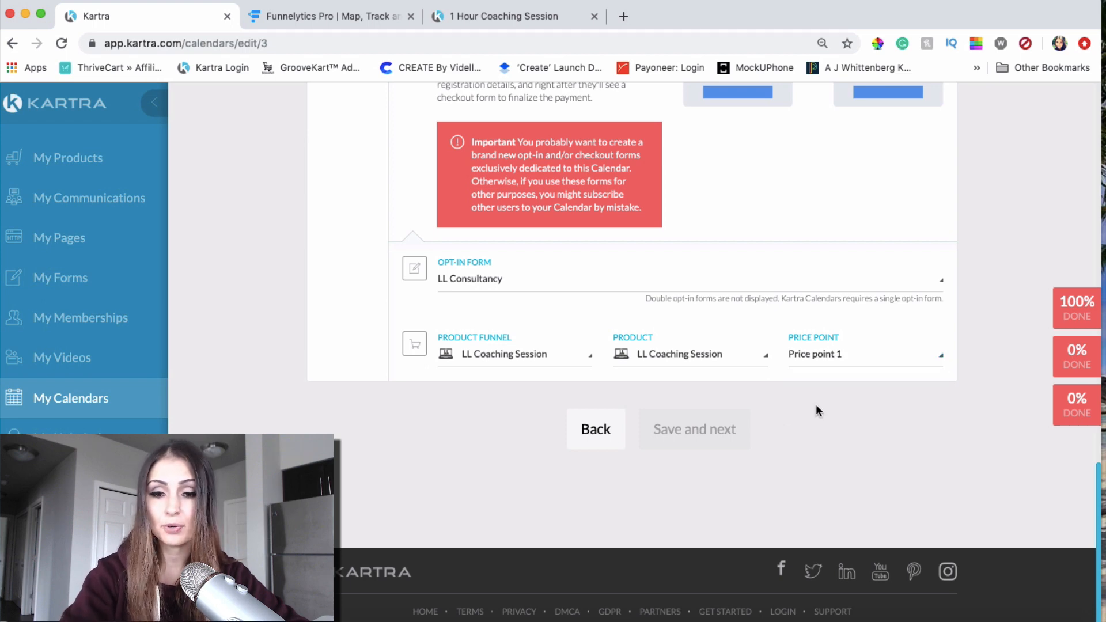
Step: Save the calendar's schedule with the Initial Consultation and 1 Hour Coaching Session classes
{"action": "scroll", "coordinate": [803, 420], "scroll_direction": "up", "scroll_amount": 10}
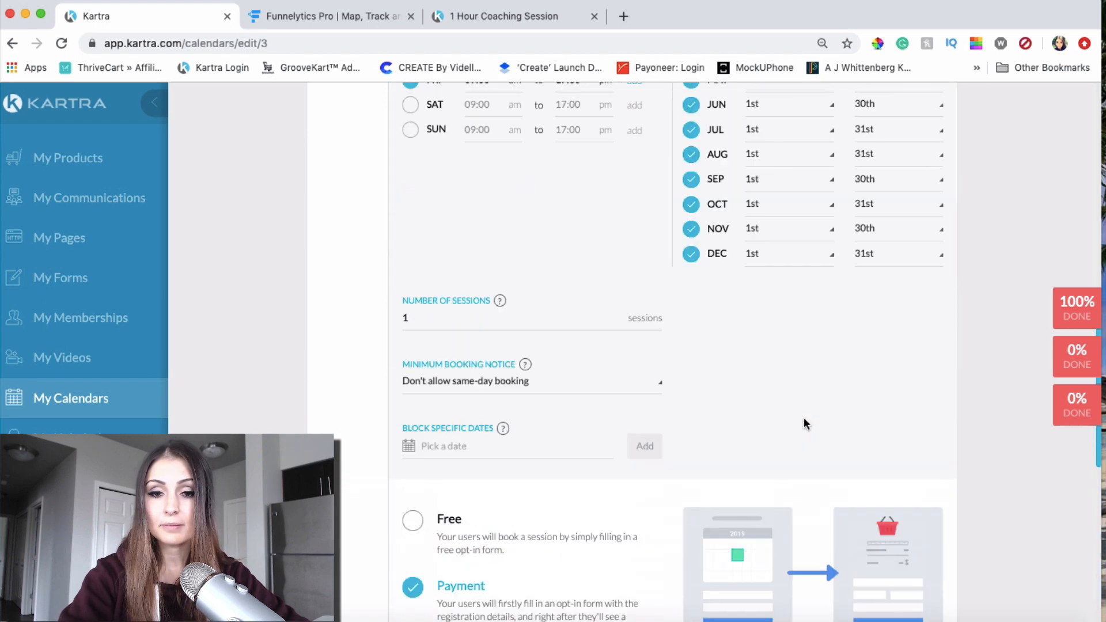
{"action": "scroll", "coordinate": [803, 421], "scroll_direction": "up", "scroll_amount": 10}
{"action": "left_click", "coordinate": [924, 230]}
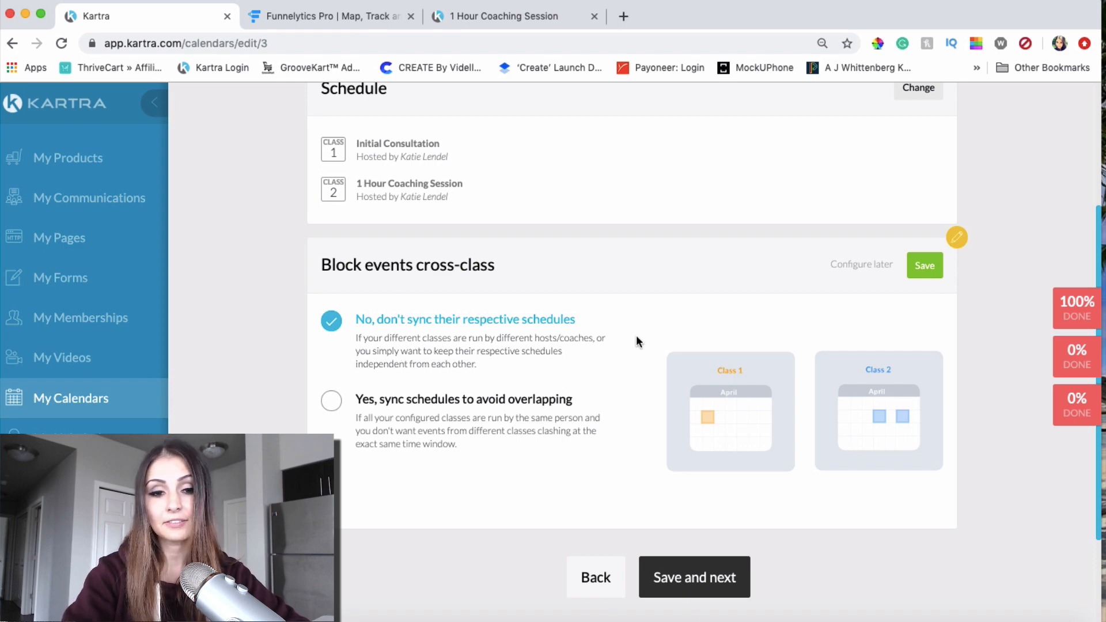
Step: Save the cross-class blocking setting as "No, don't sync their respective schedules" and proceed to Communications
{"action": "left_click", "coordinate": [932, 276]}
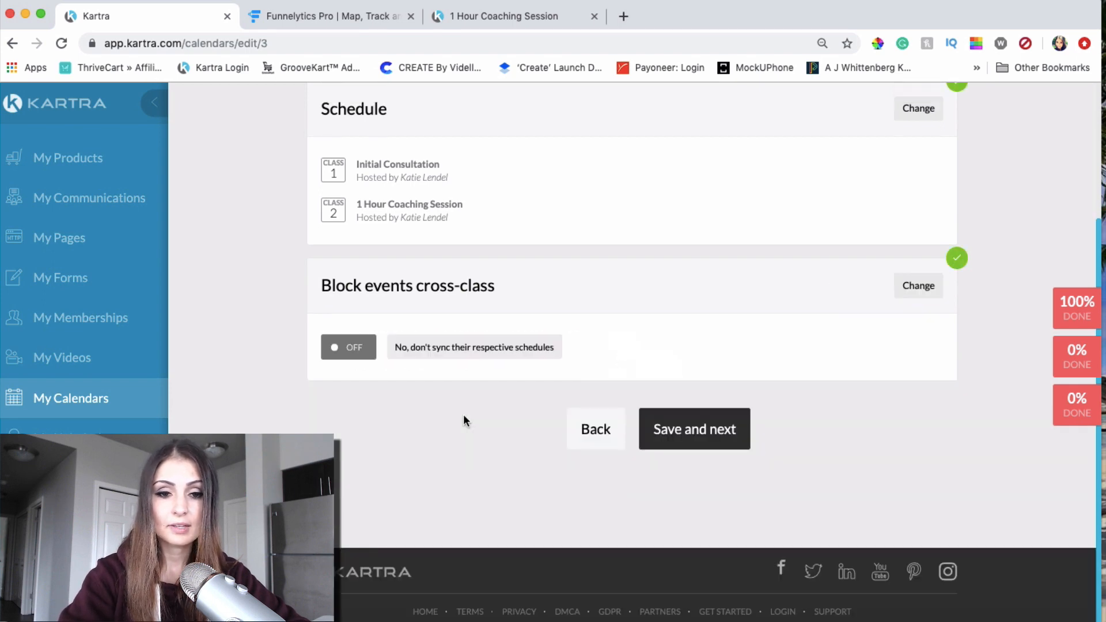
{"action": "scroll", "coordinate": [463, 421], "scroll_direction": "up", "scroll_amount": 3}
{"action": "scroll", "coordinate": [463, 421], "scroll_direction": "down", "scroll_amount": 3}
{"action": "left_click", "coordinate": [713, 440]}
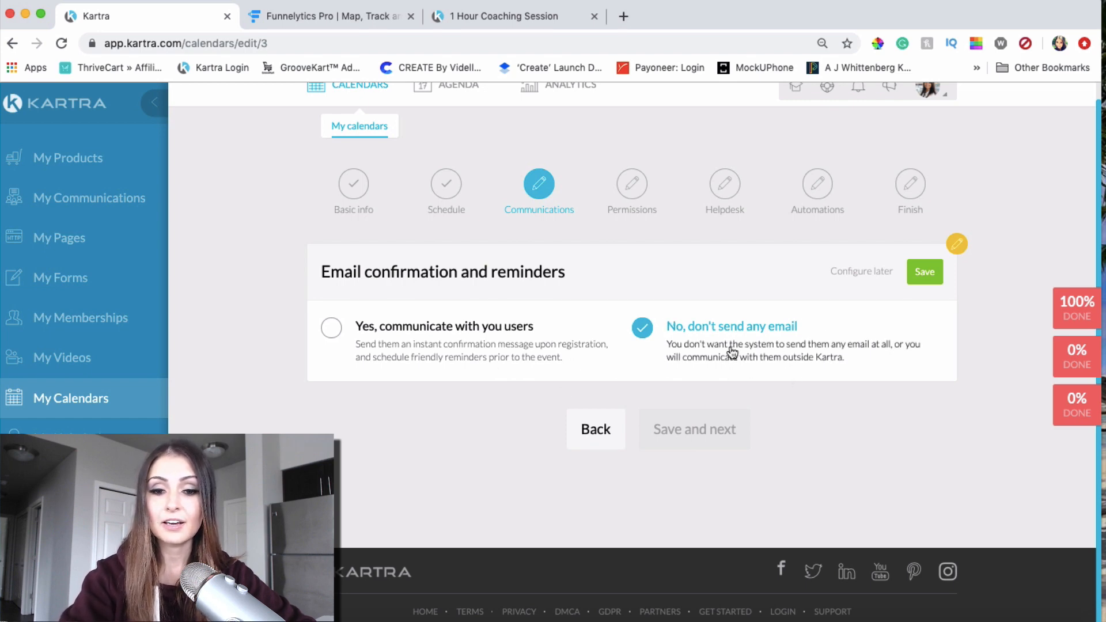
Step: Save the email confirmation and reminders setting as "No, don't send any email" and proceed to Permissions
{"action": "left_click", "coordinate": [934, 277]}
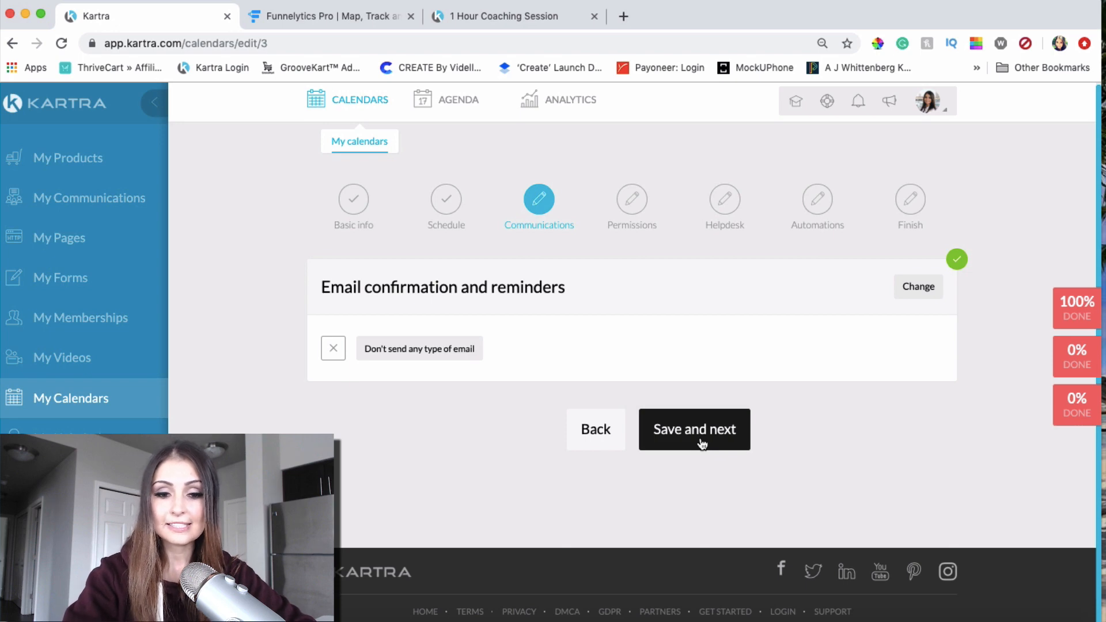
{"action": "left_click", "coordinate": [702, 443]}
Step: Save the permissions with cancellations disallowed and instant session approval, and proceed to Helpdesk
{"action": "scroll", "coordinate": [576, 374], "scroll_direction": "up", "scroll_amount": 3}
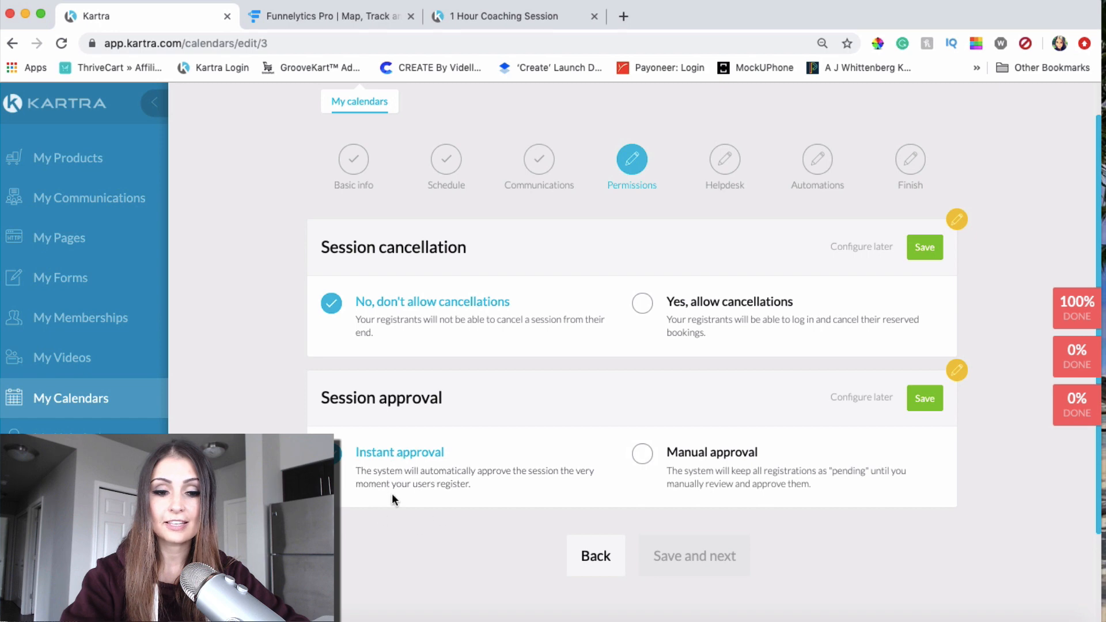
{"action": "left_click", "coordinate": [926, 247]}
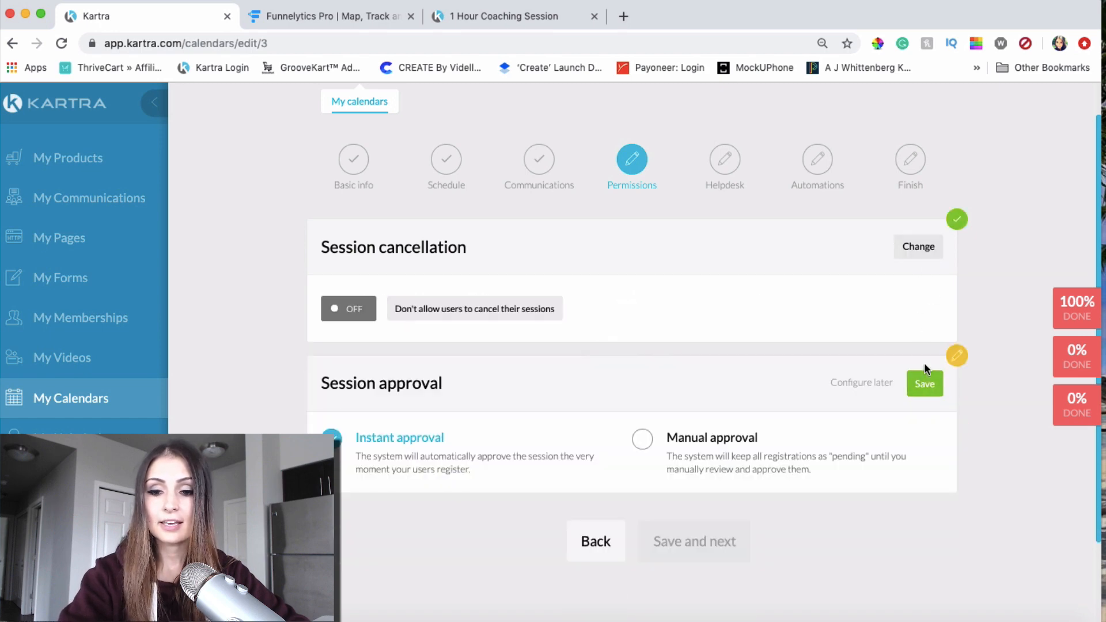
{"action": "left_click", "coordinate": [924, 384]}
{"action": "scroll", "coordinate": [645, 501], "scroll_direction": "down", "scroll_amount": 2}
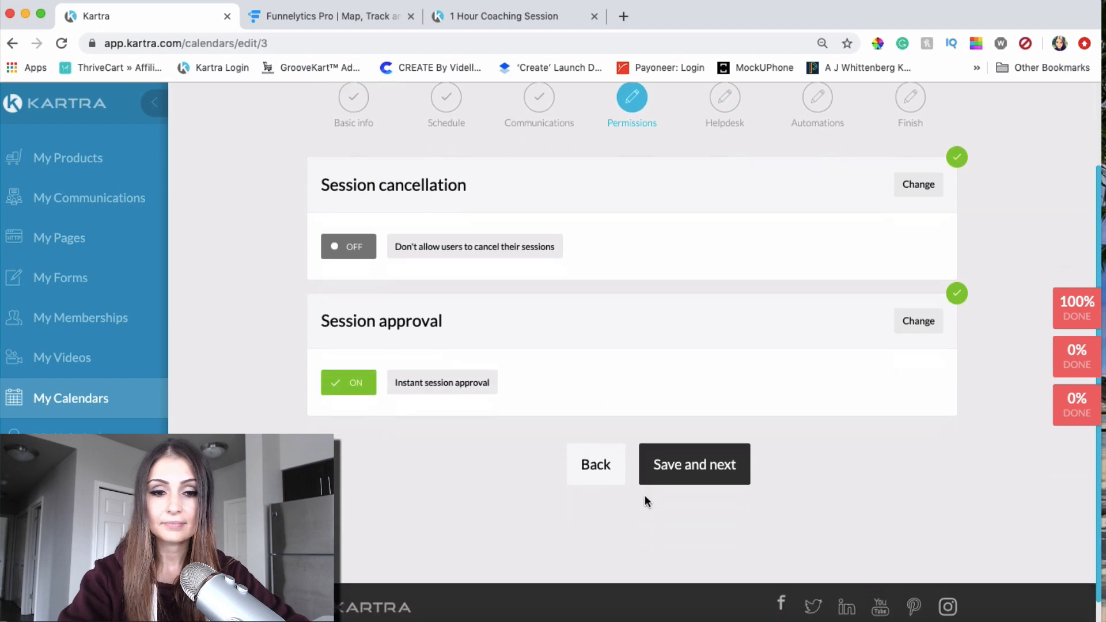
{"action": "left_click", "coordinate": [721, 464]}
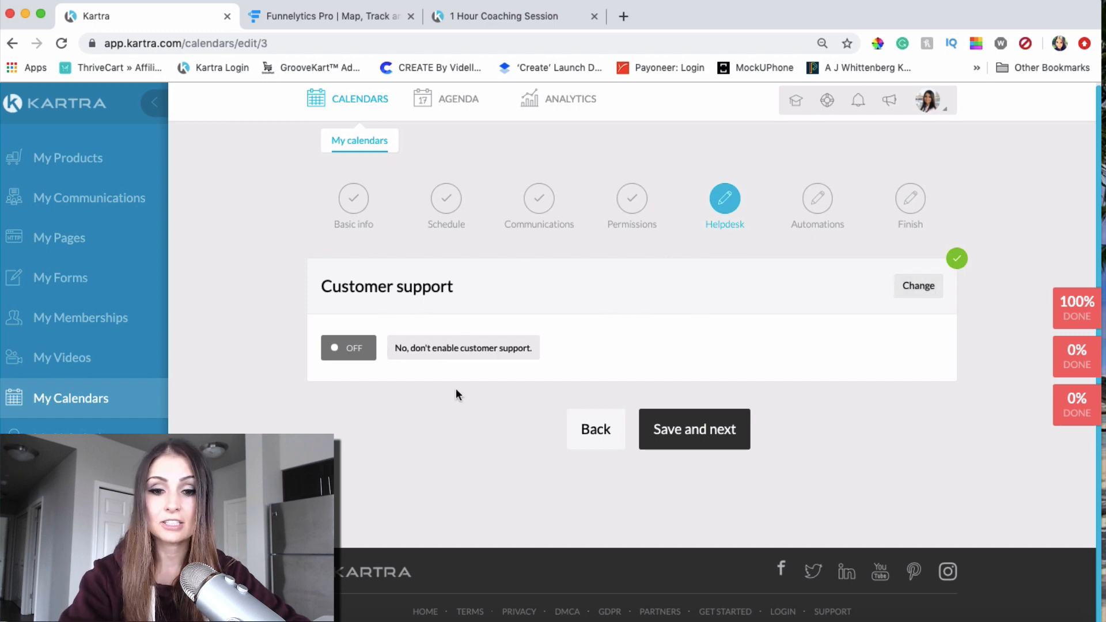
Step: Leave customer support and all automations off and finish creating the calendar
{"action": "left_click", "coordinate": [714, 433]}
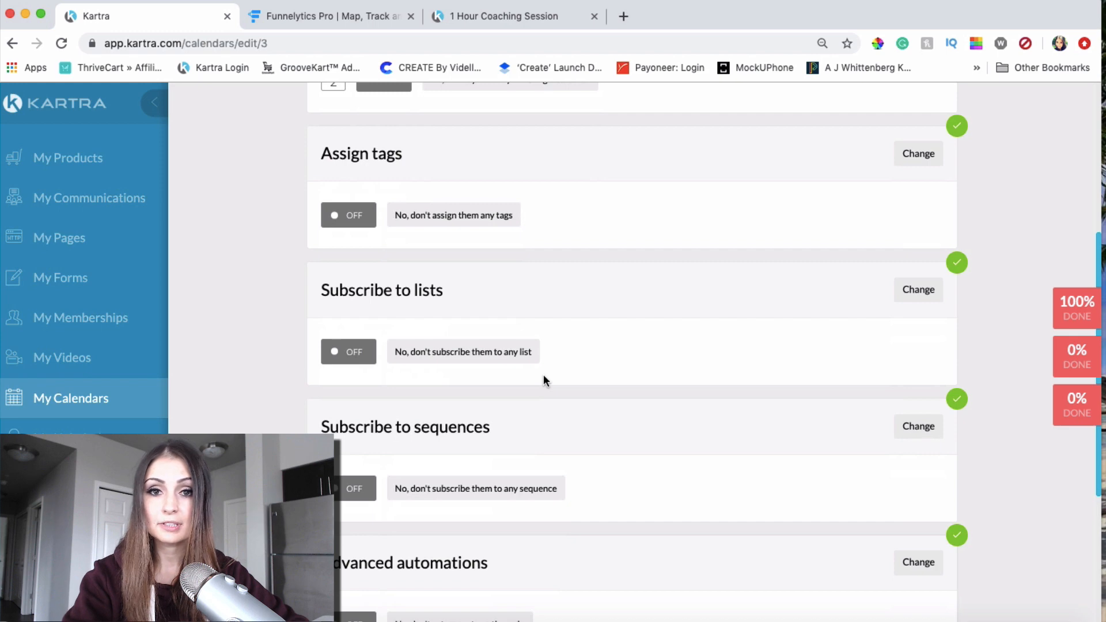
{"action": "scroll", "coordinate": [544, 374], "scroll_direction": "down", "scroll_amount": 3}
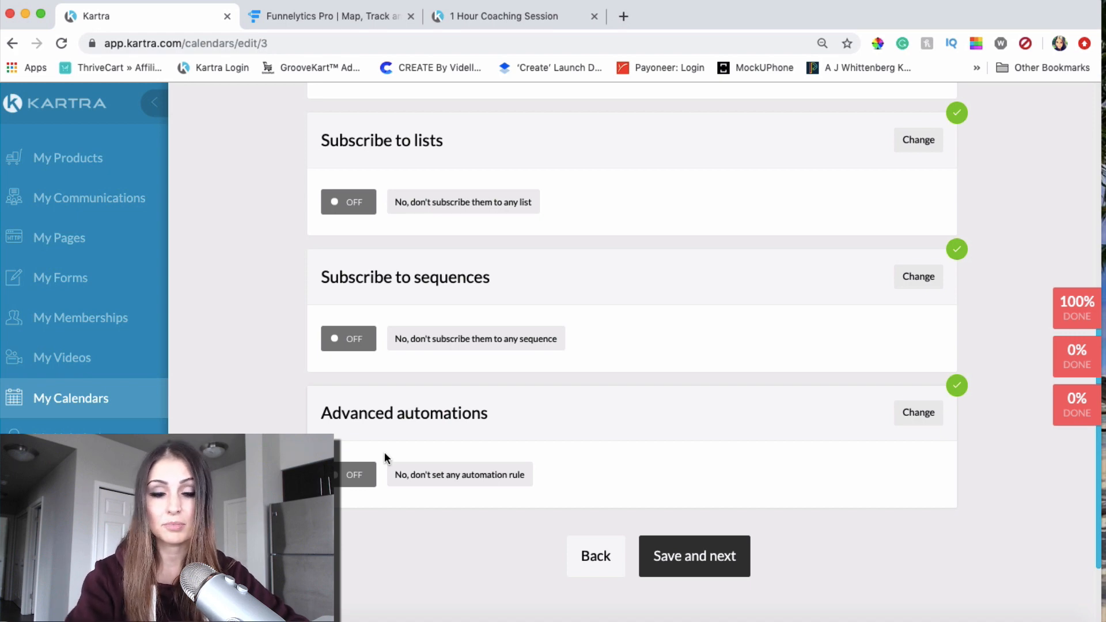
{"action": "left_click", "coordinate": [708, 562]}
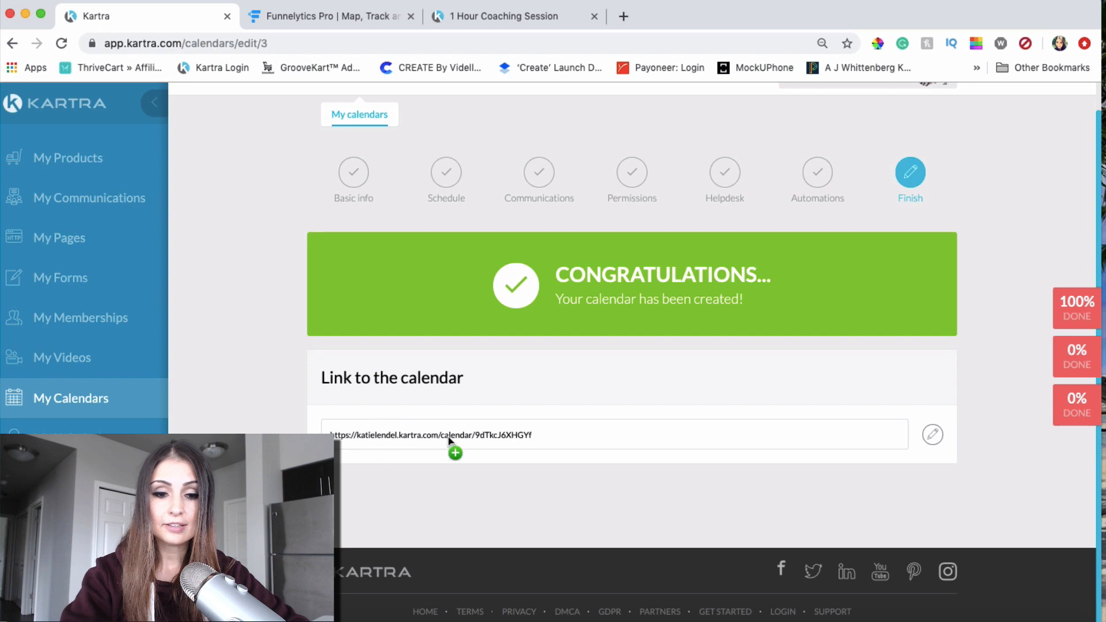
Step: Copy the finished calendar's link and open it in a new browser tab
{"action": "left_click", "coordinate": [537, 436]}
{"action": "key", "text": "super+c"}
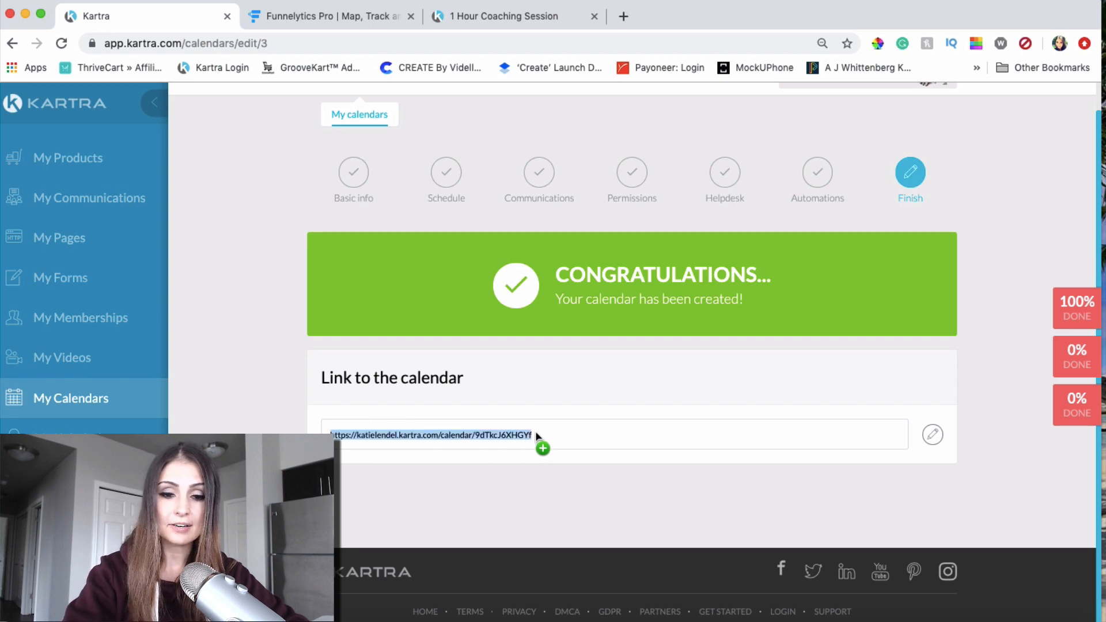
{"action": "left_click", "coordinate": [624, 17]}
{"action": "key", "text": "super+v"}
{"action": "key", "text": "Return"}
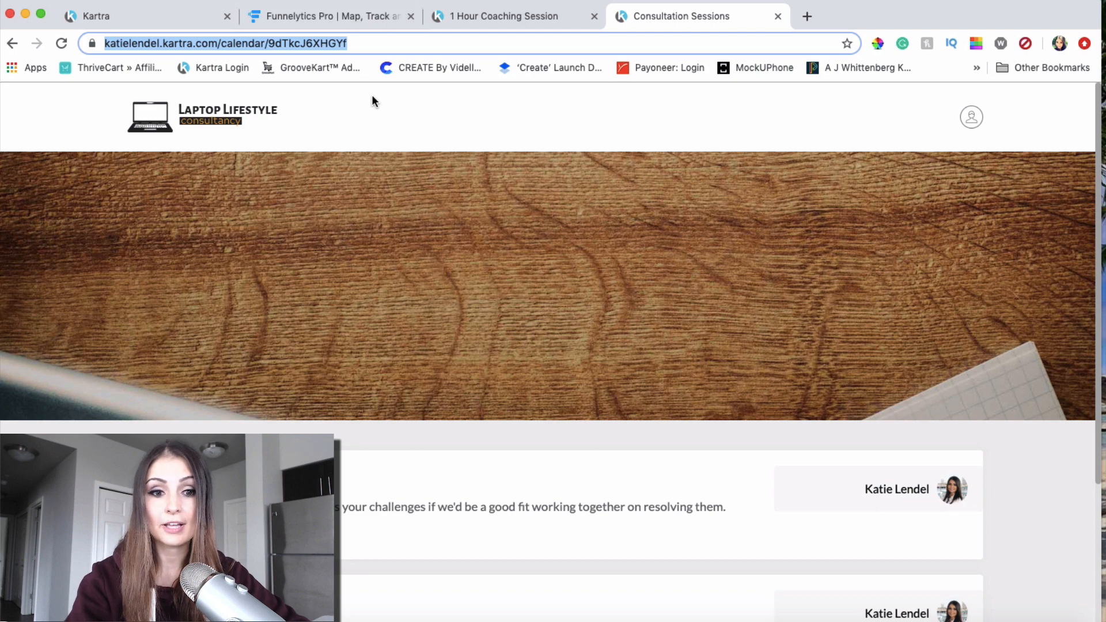
Step: Open the Initial Consultation class on the public calendar page and examine its bookable time slots
{"action": "scroll", "coordinate": [255, 329], "scroll_direction": "down", "scroll_amount": 5}
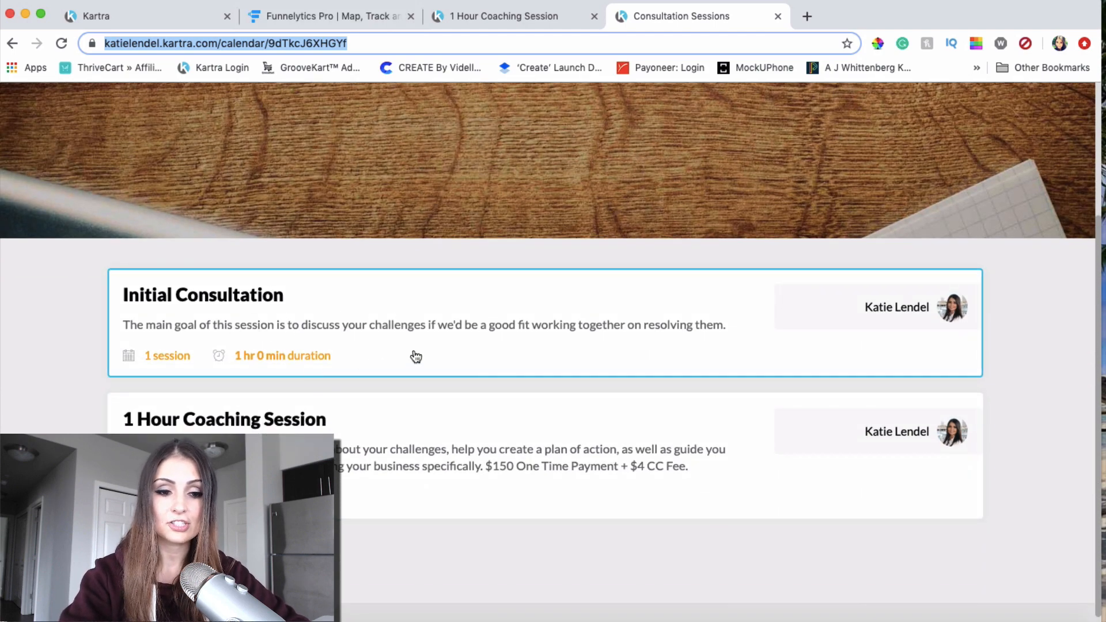
{"action": "left_click", "coordinate": [345, 306]}
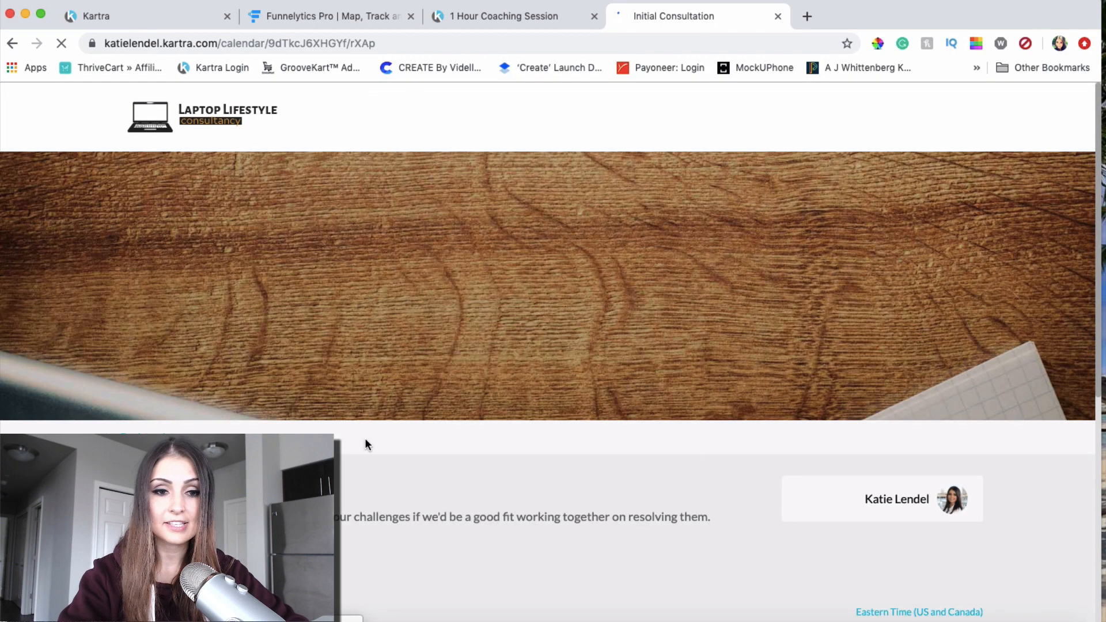
{"action": "scroll", "coordinate": [380, 473], "scroll_direction": "down", "scroll_amount": 5}
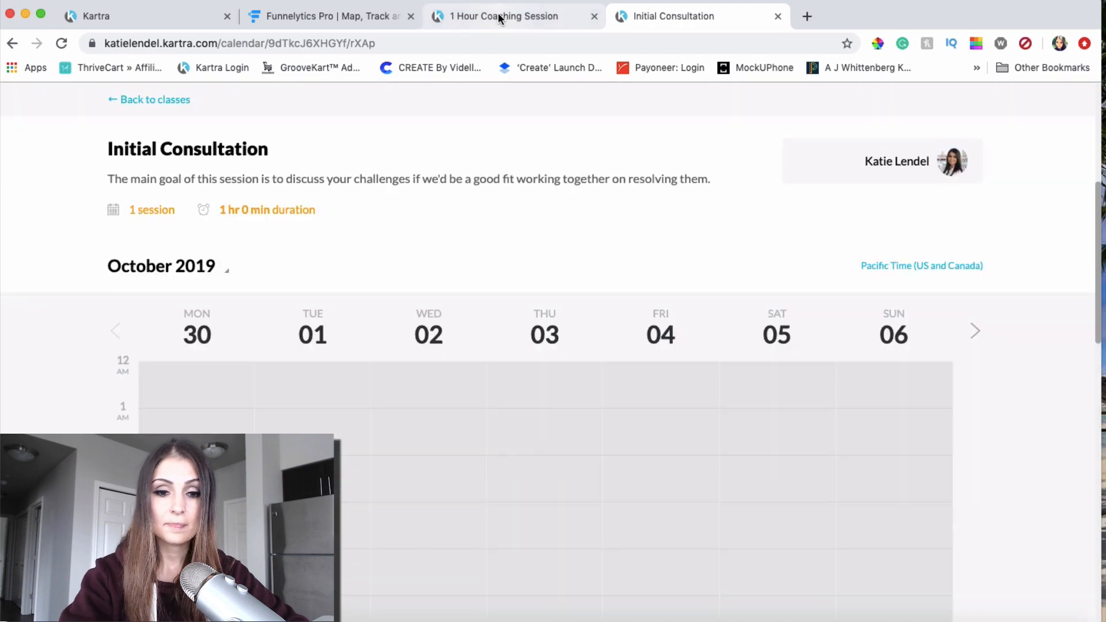
{"action": "scroll", "coordinate": [484, 555], "scroll_direction": "down", "scroll_amount": 5}
{"action": "scroll", "coordinate": [615, 455], "scroll_direction": "up", "scroll_amount": 2}
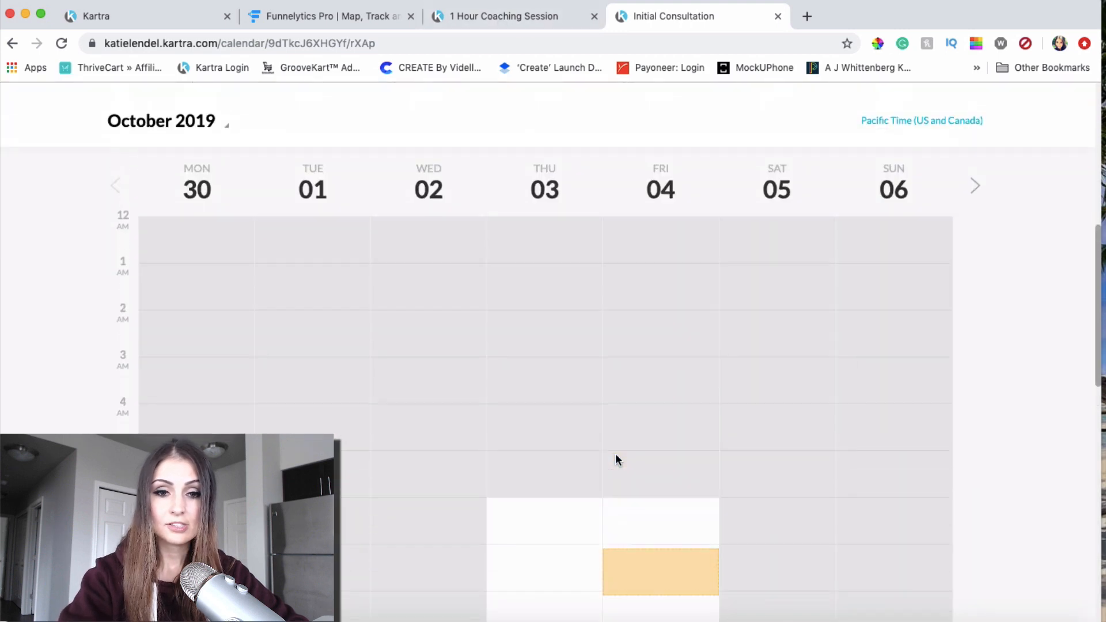
{"action": "scroll", "coordinate": [615, 460], "scroll_direction": "down", "scroll_amount": 5}
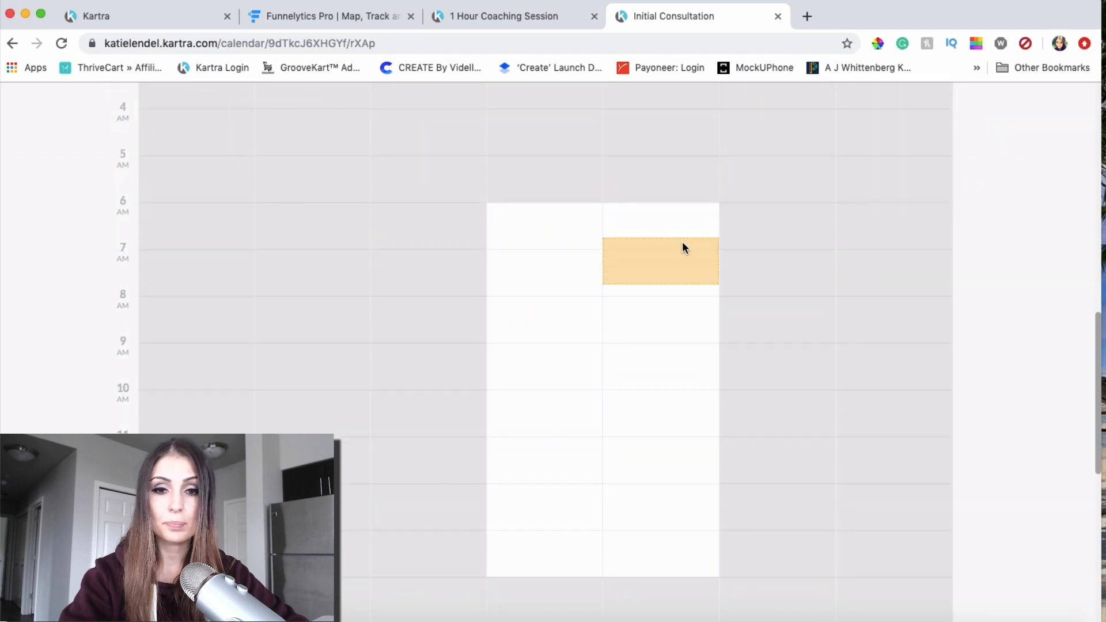
Step: Examine the 1 Hour Coaching Session class's bookable time slots on the public calendar, and return to the Kartra calendar setup
{"action": "left_click", "coordinate": [12, 44]}
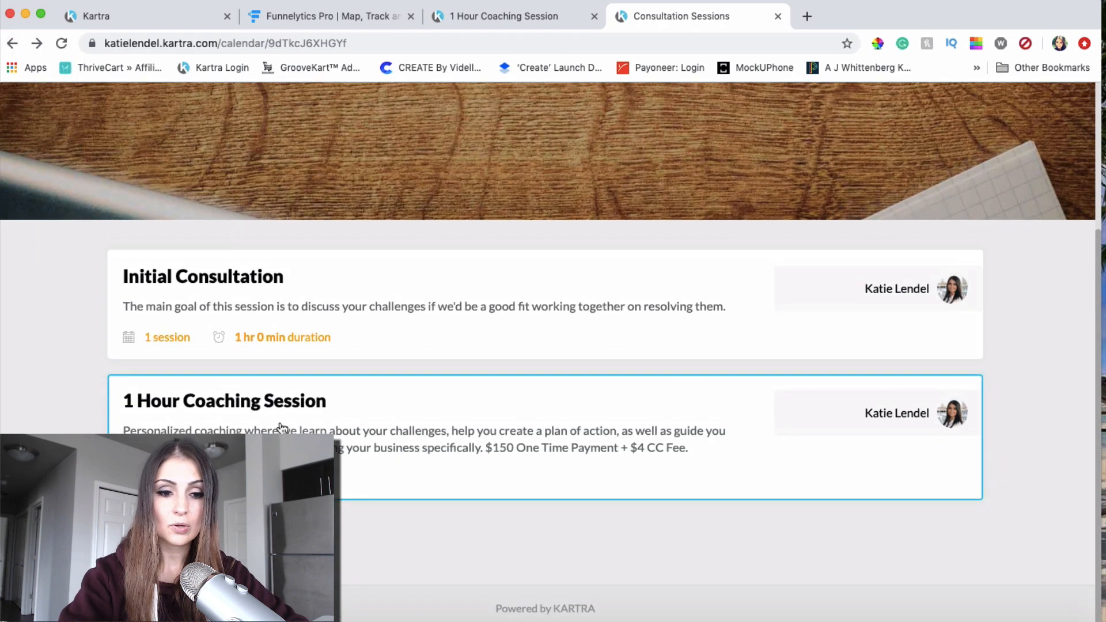
{"action": "left_click", "coordinate": [281, 427]}
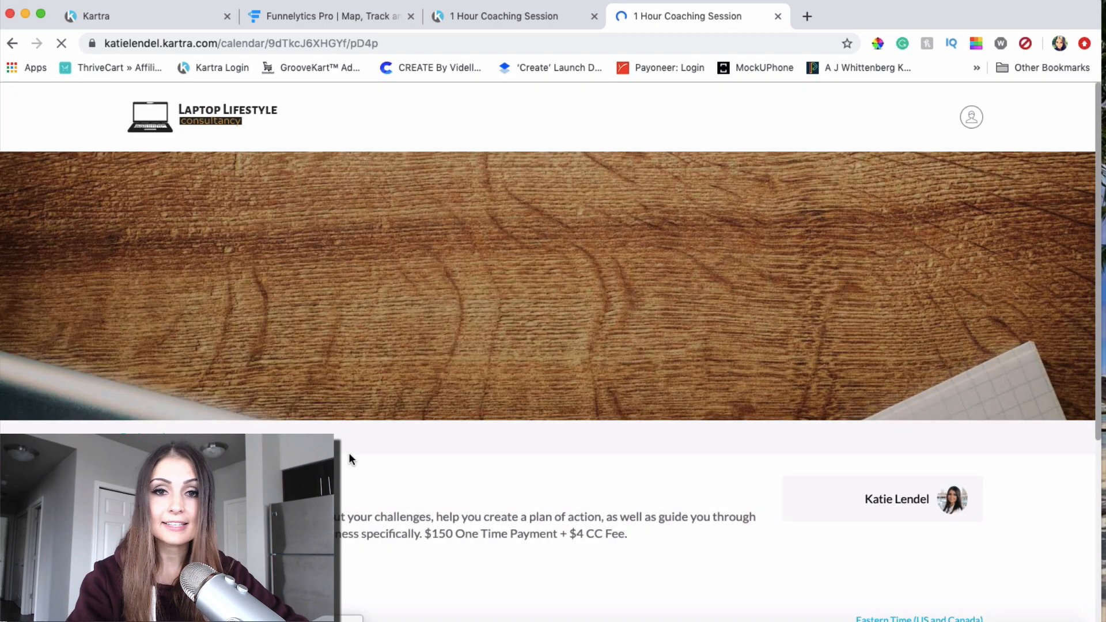
{"action": "scroll", "coordinate": [348, 452], "scroll_direction": "down", "scroll_amount": 7}
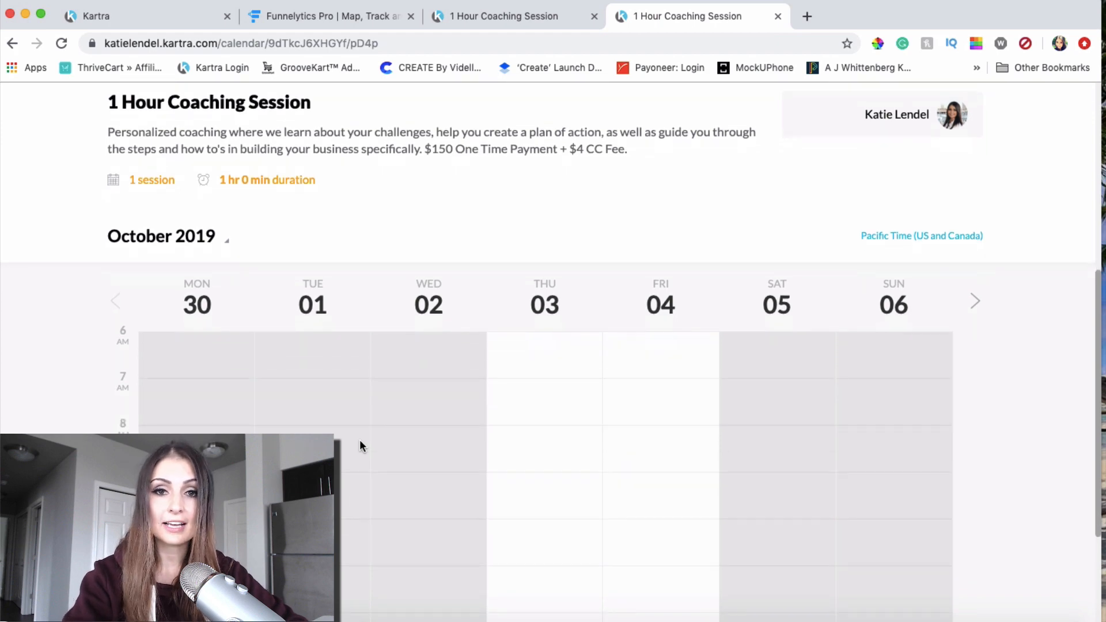
{"action": "scroll", "coordinate": [360, 447], "scroll_direction": "down", "scroll_amount": 3}
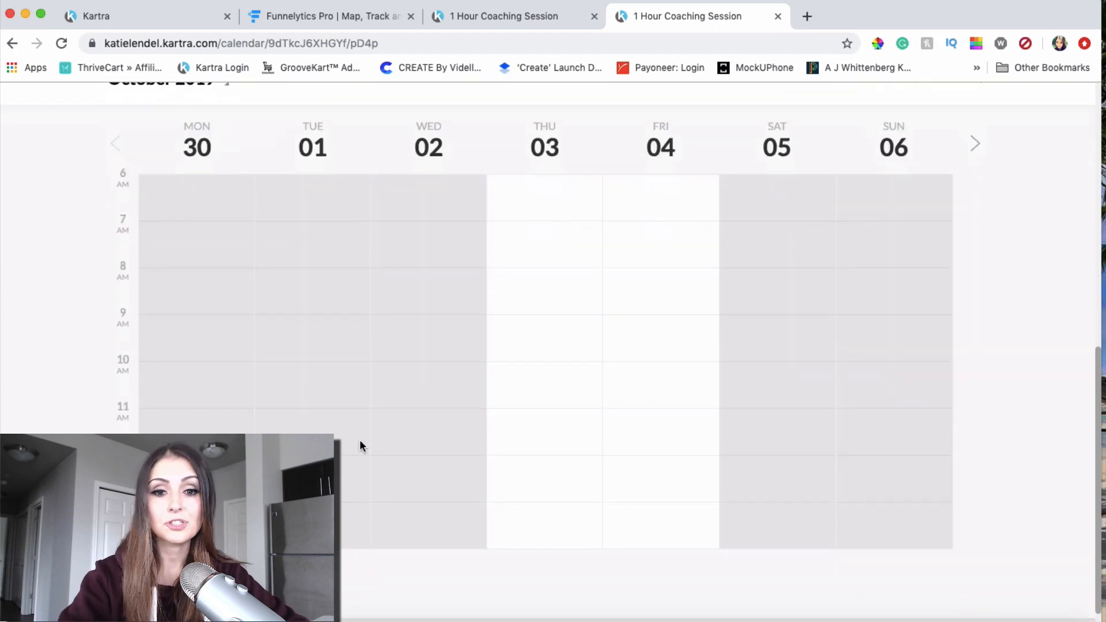
{"action": "scroll", "coordinate": [375, 413], "scroll_direction": "up", "scroll_amount": 3}
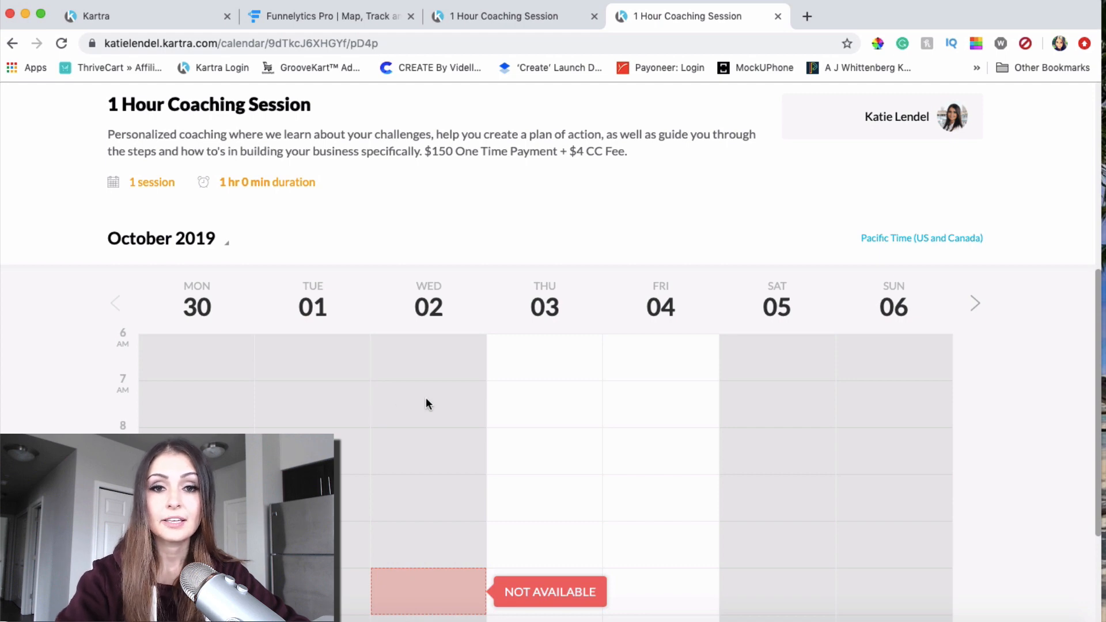
{"action": "scroll", "coordinate": [543, 362], "scroll_direction": "up", "scroll_amount": 7}
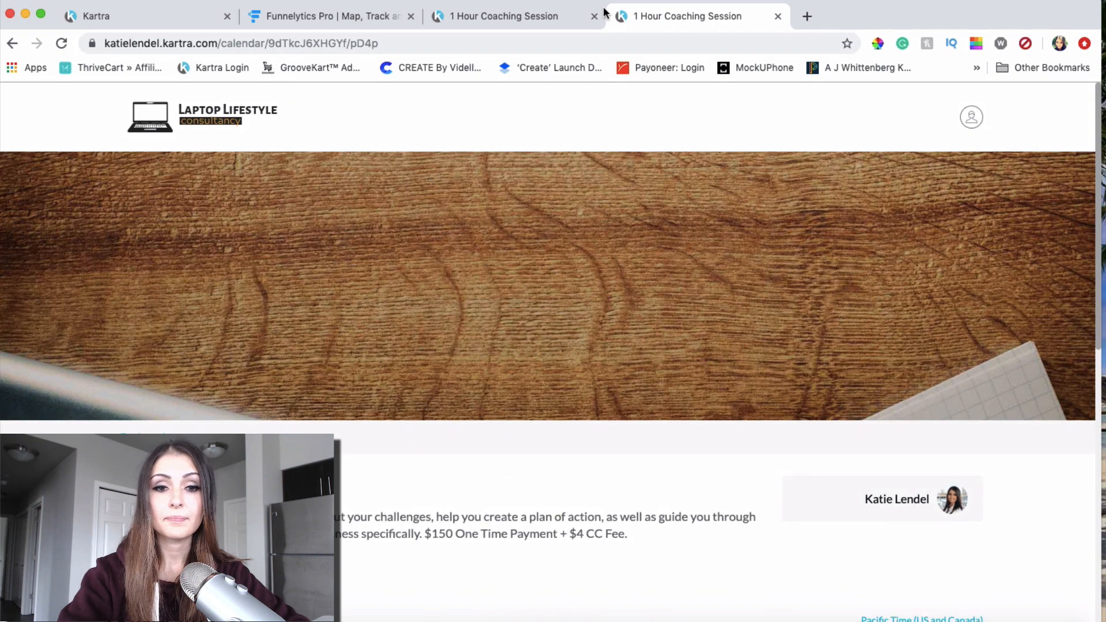
{"action": "left_click", "coordinate": [535, 15]}
{"action": "left_click", "coordinate": [148, 8]}
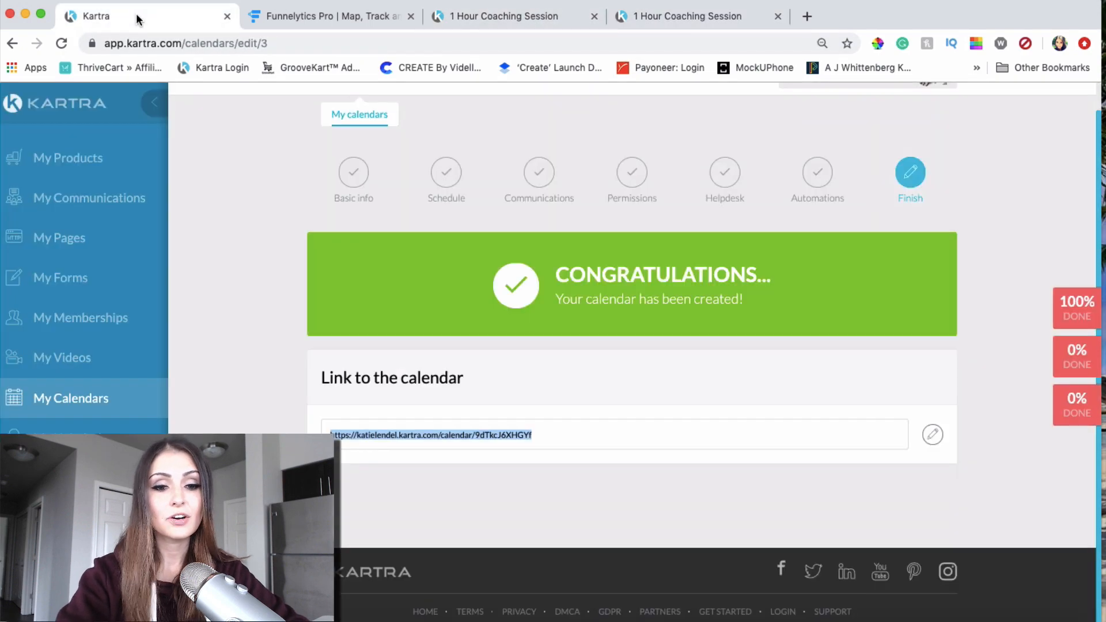